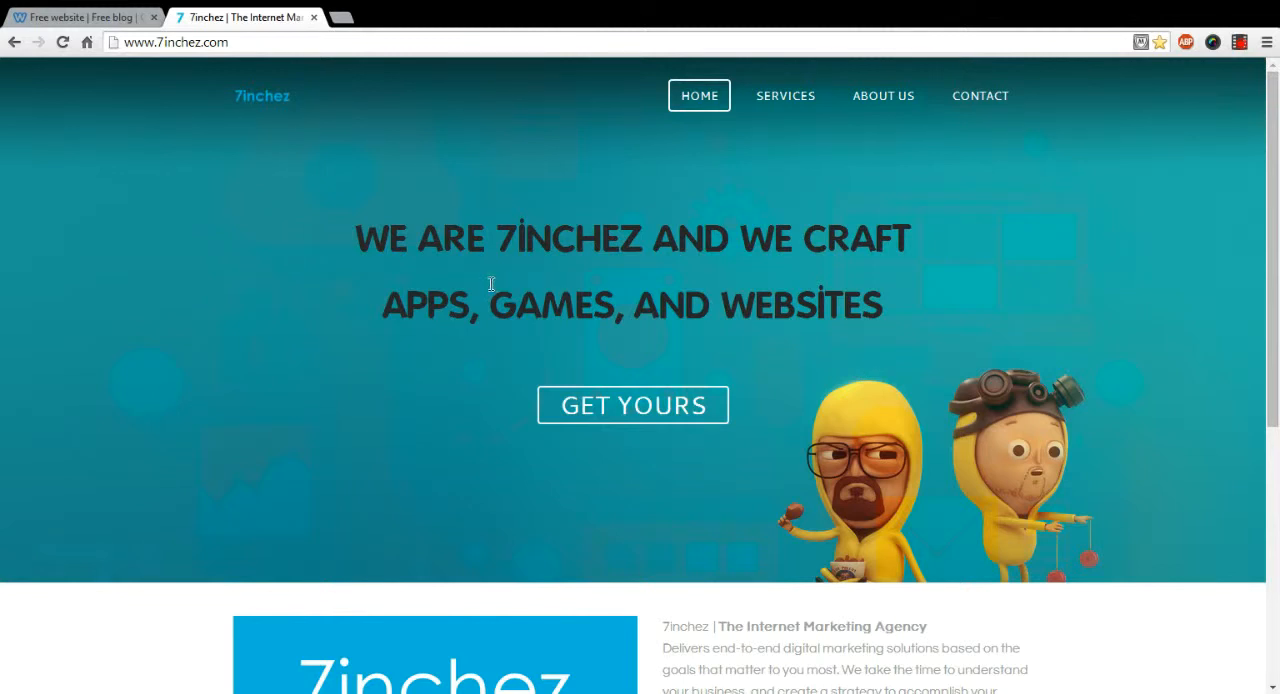
# Step: Look over the 7inchez home page, from its banner down to the agency description and service tiles
pyautogui.scroll(-1, 523, 297)
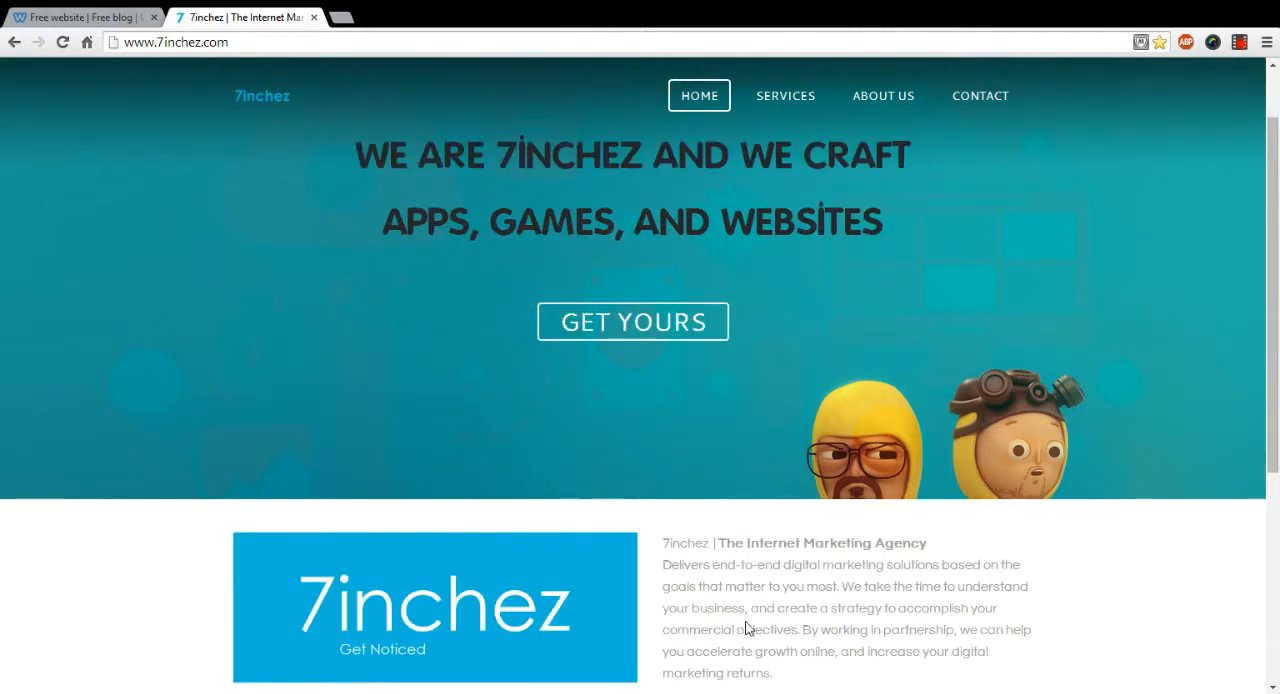
pyautogui.scroll(-1, 747, 512)
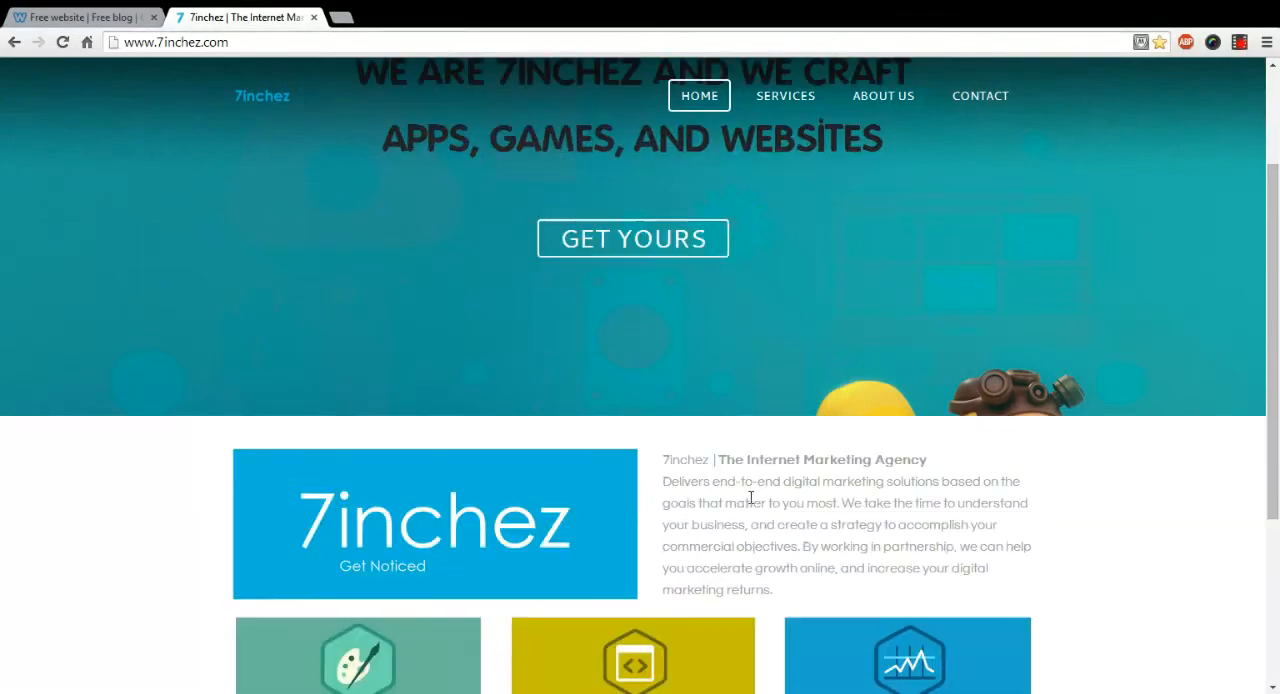
pyautogui.scroll(2, 740, 480)
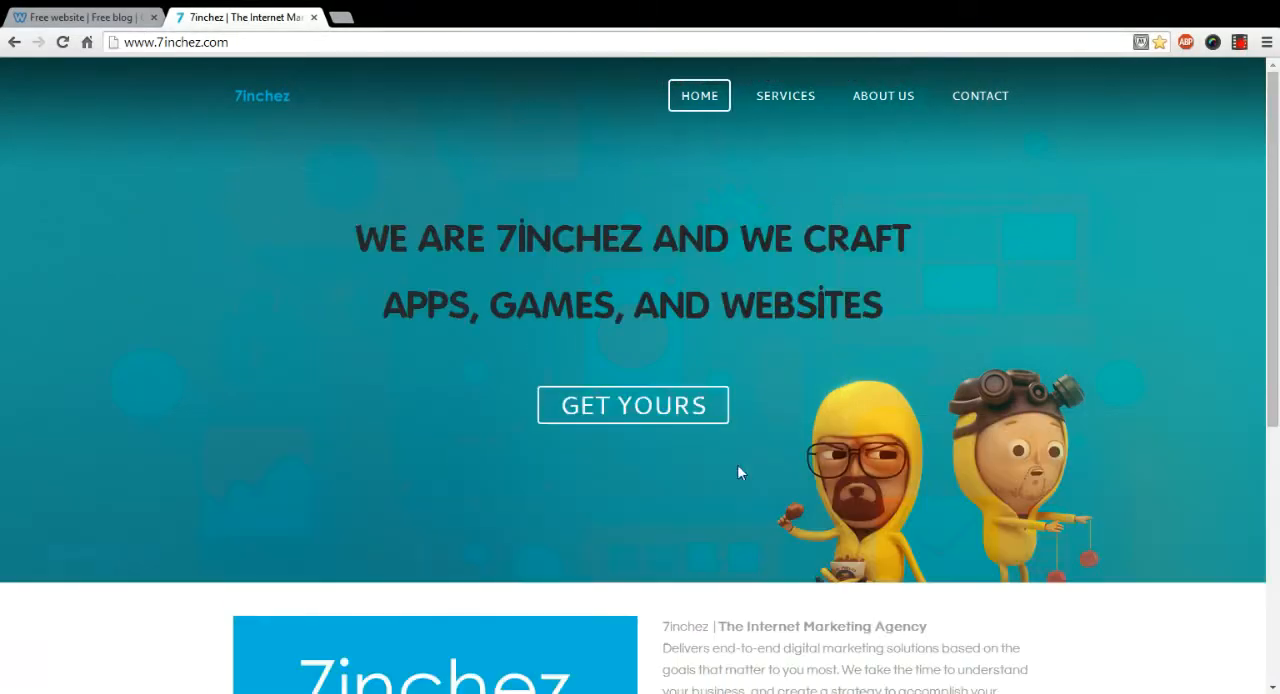
# Step: Log in to Weebly with the prefilled account credentials and open the OKU Network site in the editor
pyautogui.click(88, 17)
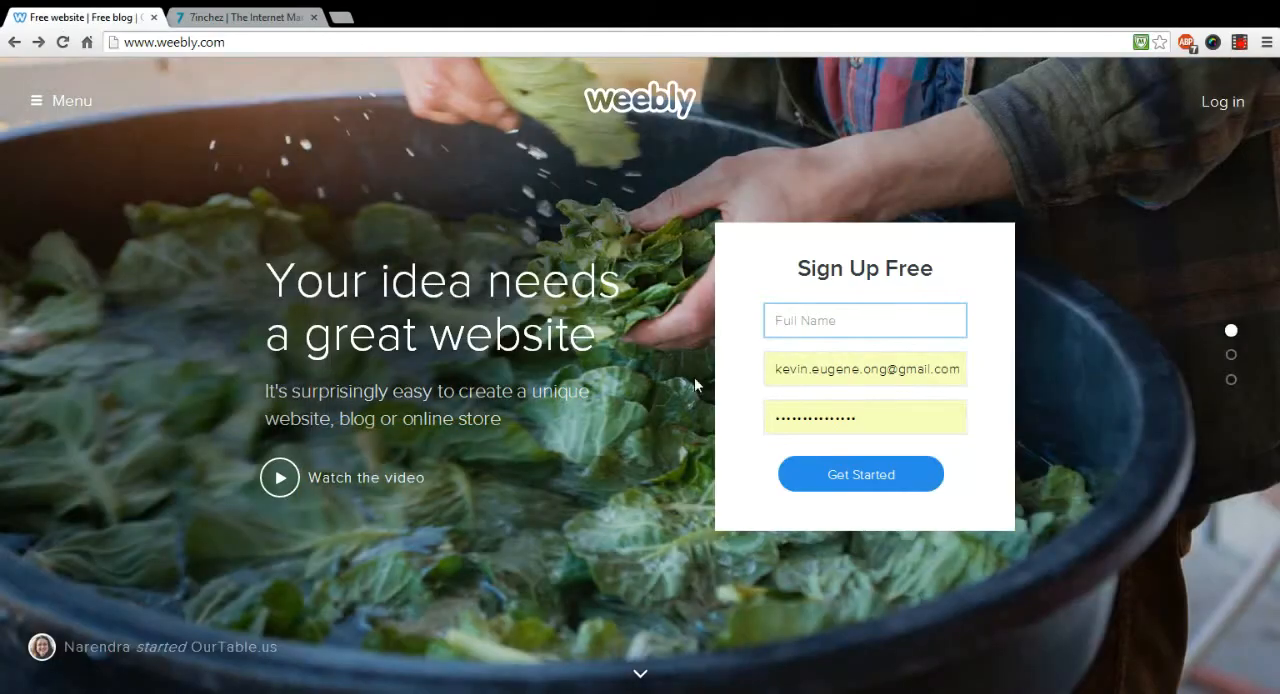
pyautogui.click(829, 476)
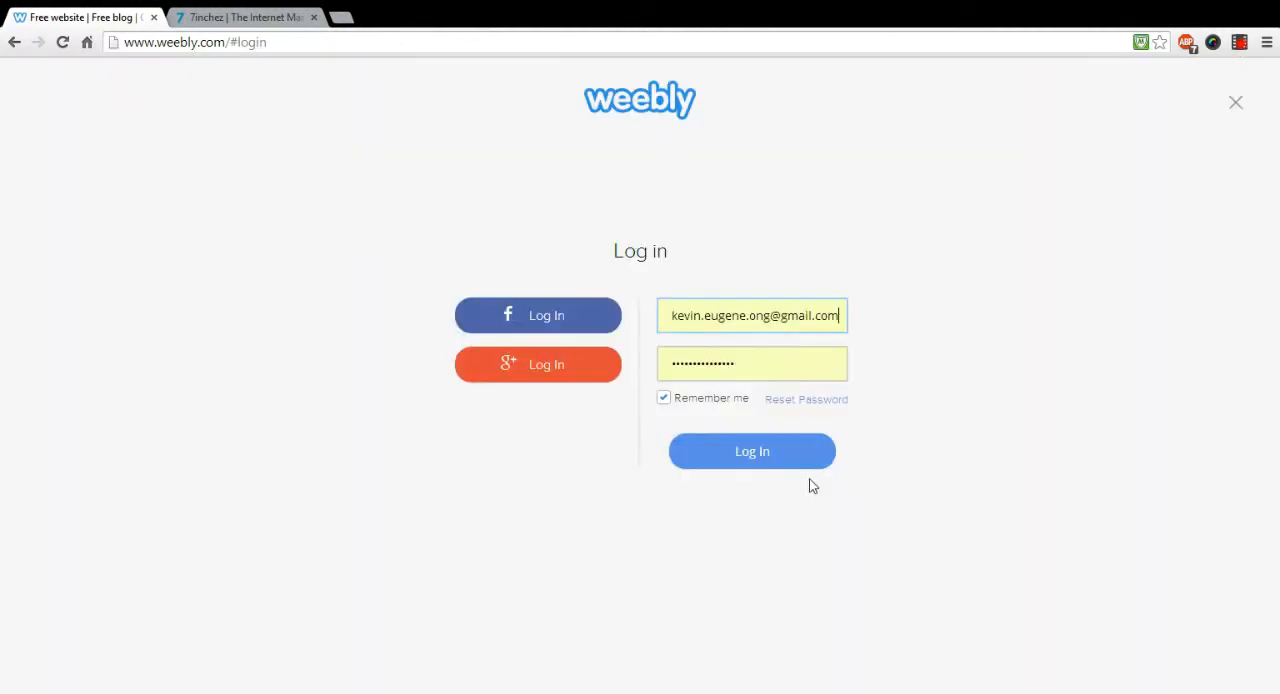
pyautogui.click(758, 455)
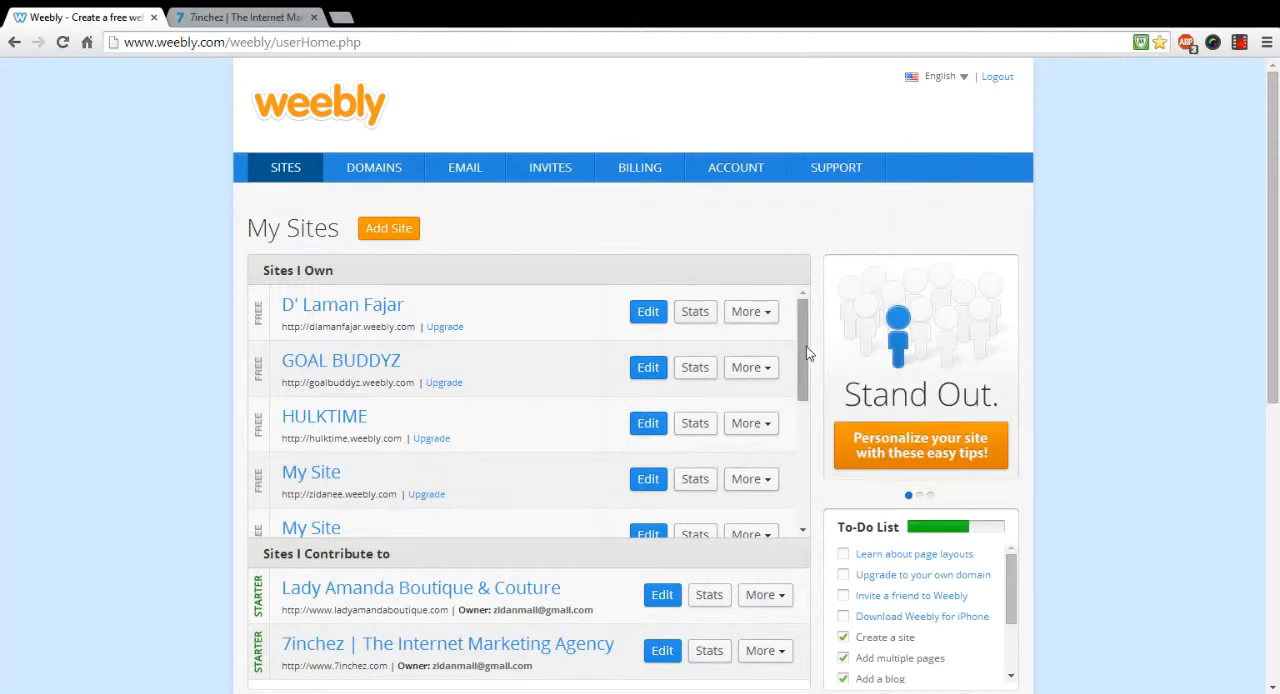
pyautogui.moveTo(801, 346); pyautogui.dragTo(802, 437)
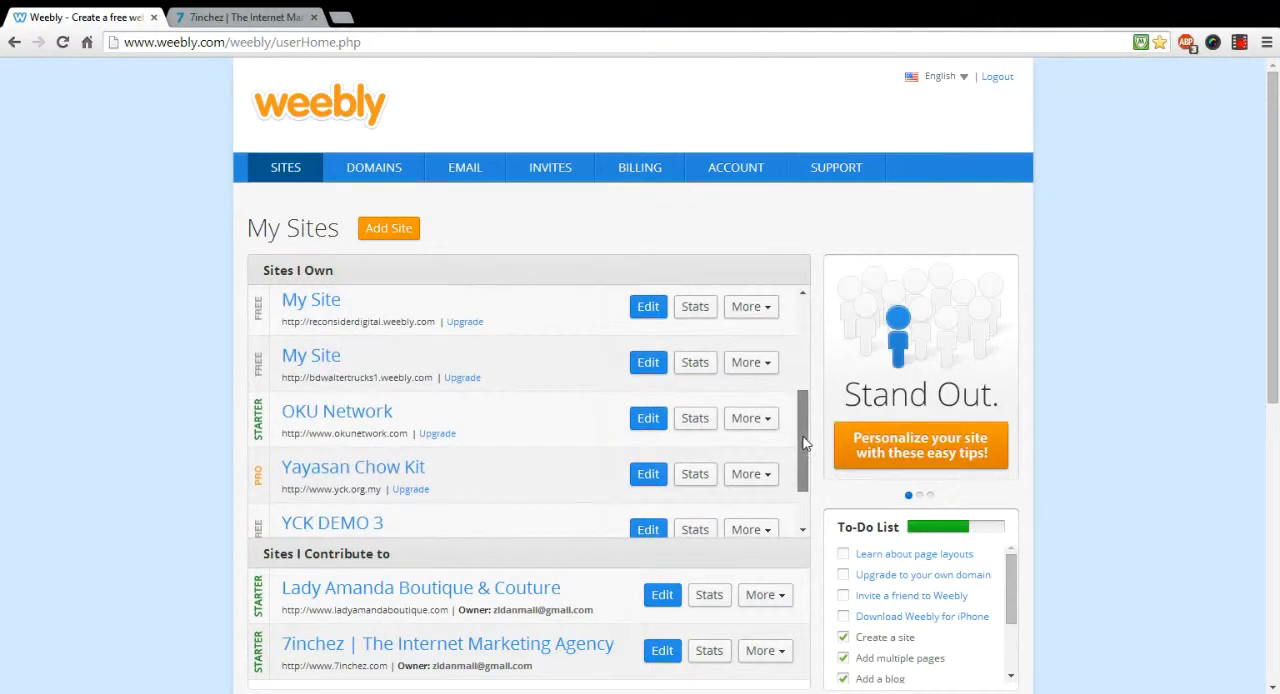
pyautogui.click(358, 420)
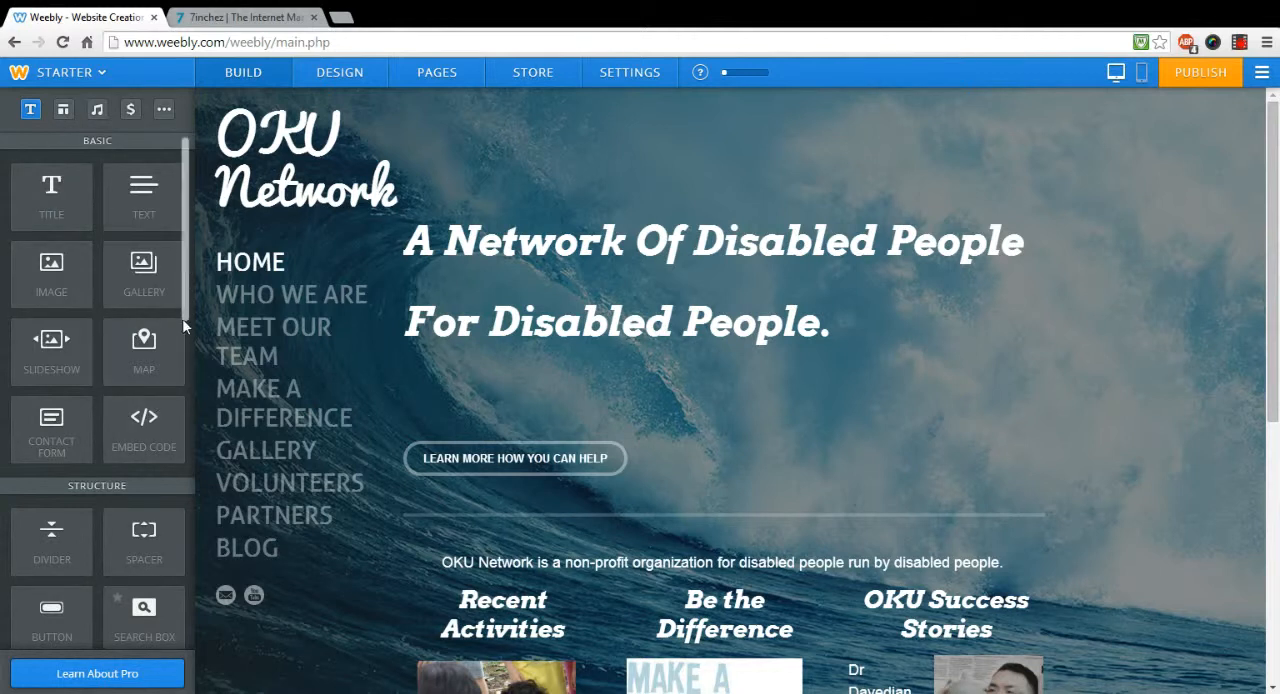
# Step: Review the page elements available for building, from Basic and Structure through Media, Commerce and More
pyautogui.scroll(-5, 182, 318)
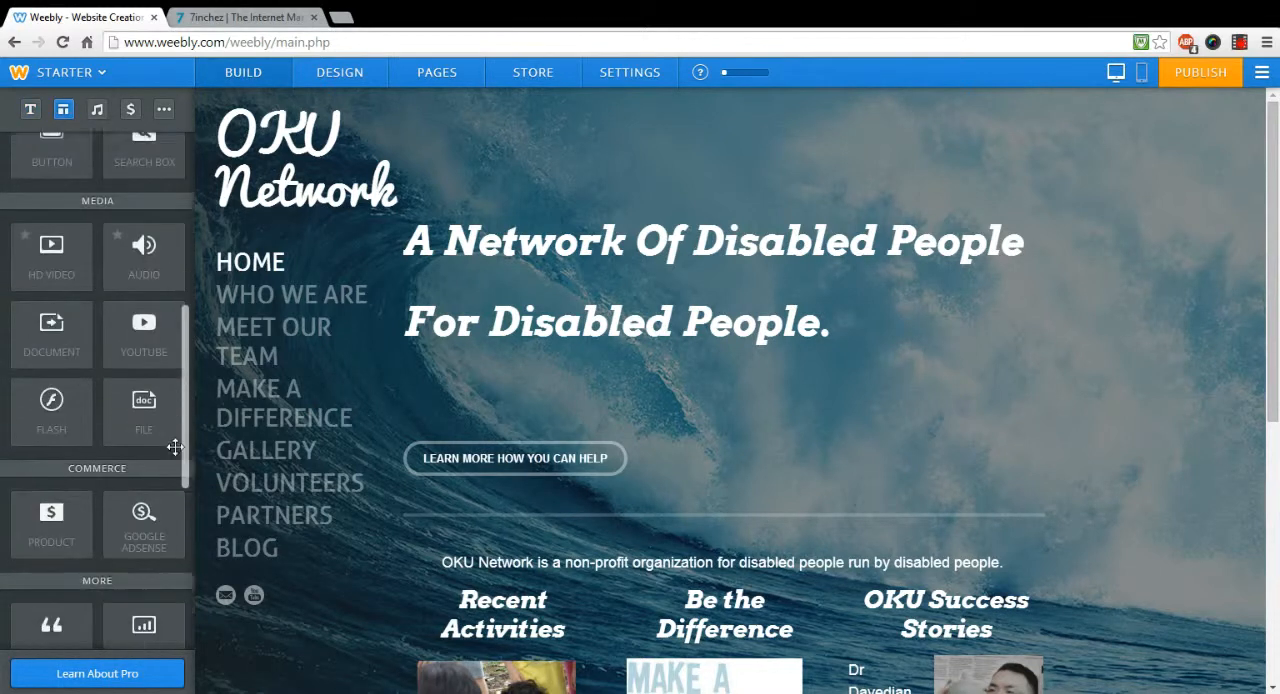
pyautogui.scroll(-4, 175, 447)
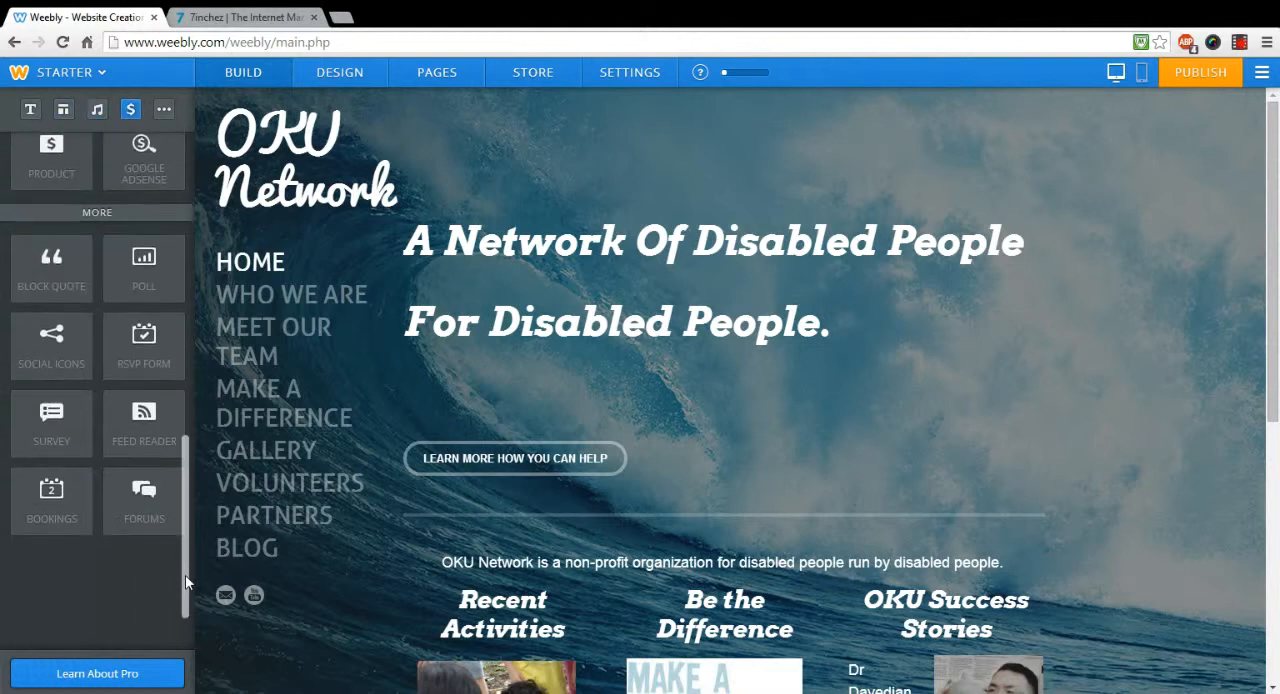
pyautogui.moveTo(186, 582); pyautogui.dragTo(194, 213)
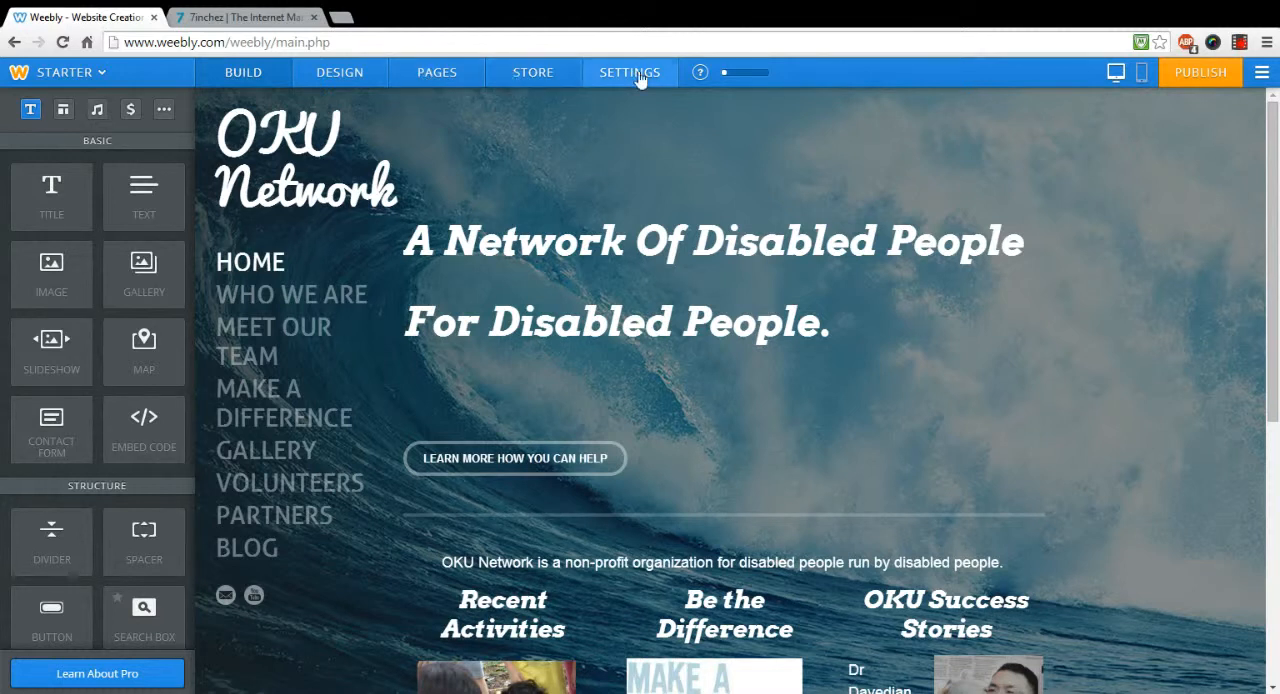
pyautogui.moveTo(297, 168)
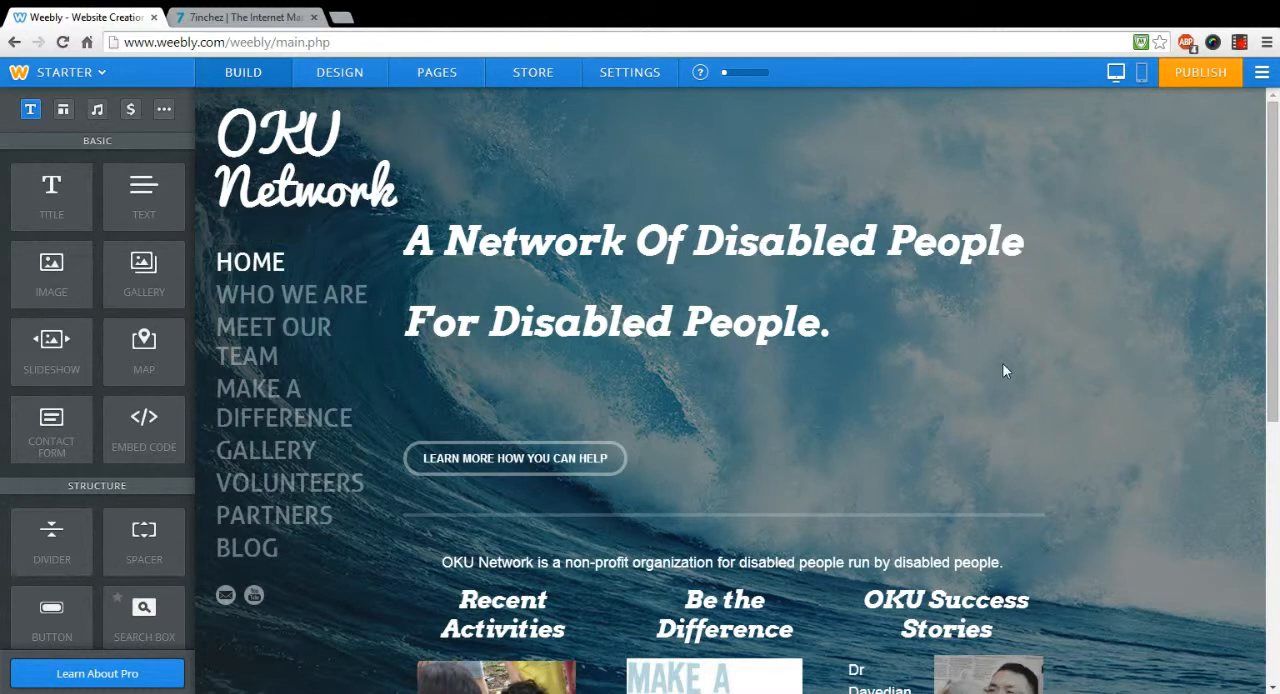
# Step: Open the theme gallery from the design options and browse the available site themes
pyautogui.click(340, 75)
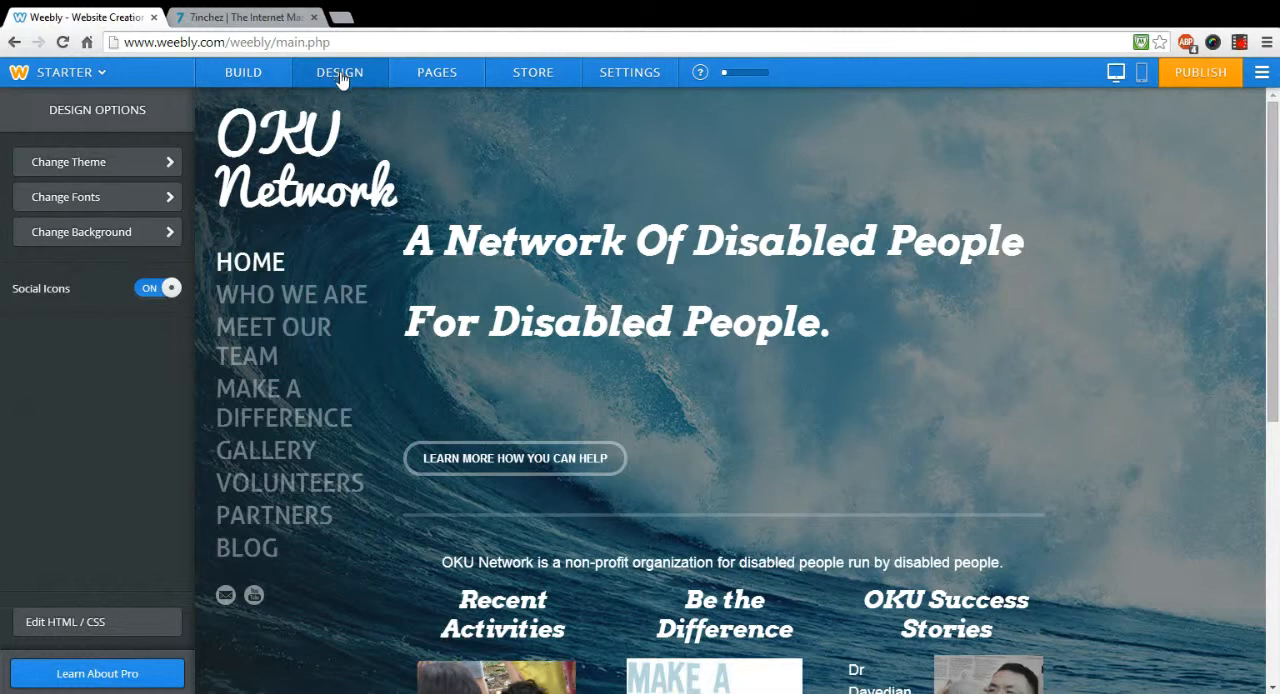
pyautogui.click(143, 172)
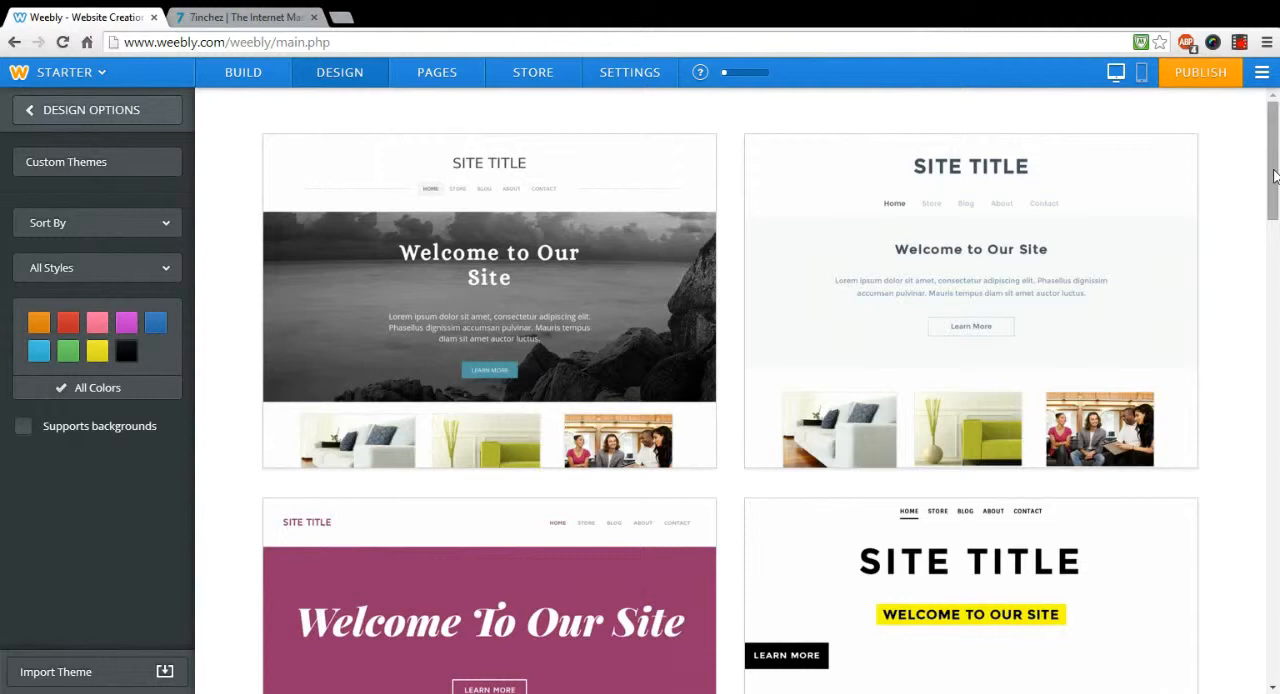
pyautogui.moveTo(1273, 176); pyautogui.dragTo(1277, 553)
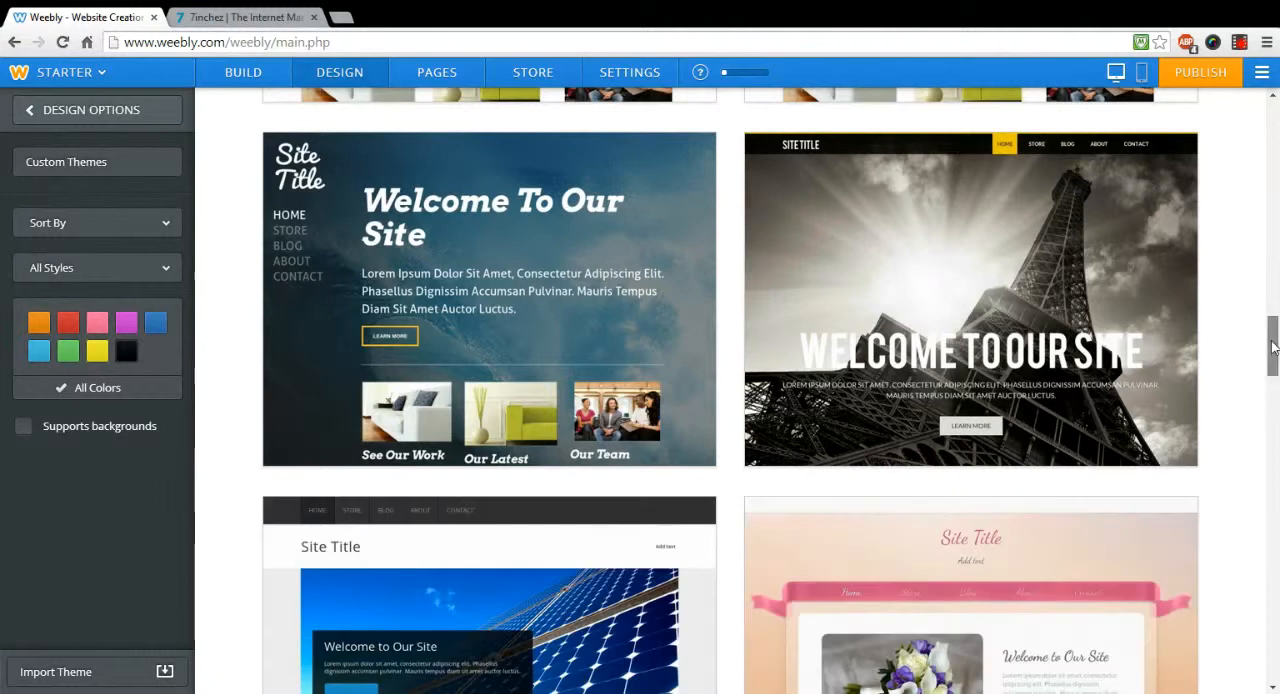
pyautogui.moveTo(1274, 342); pyautogui.dragTo(1270, 186)
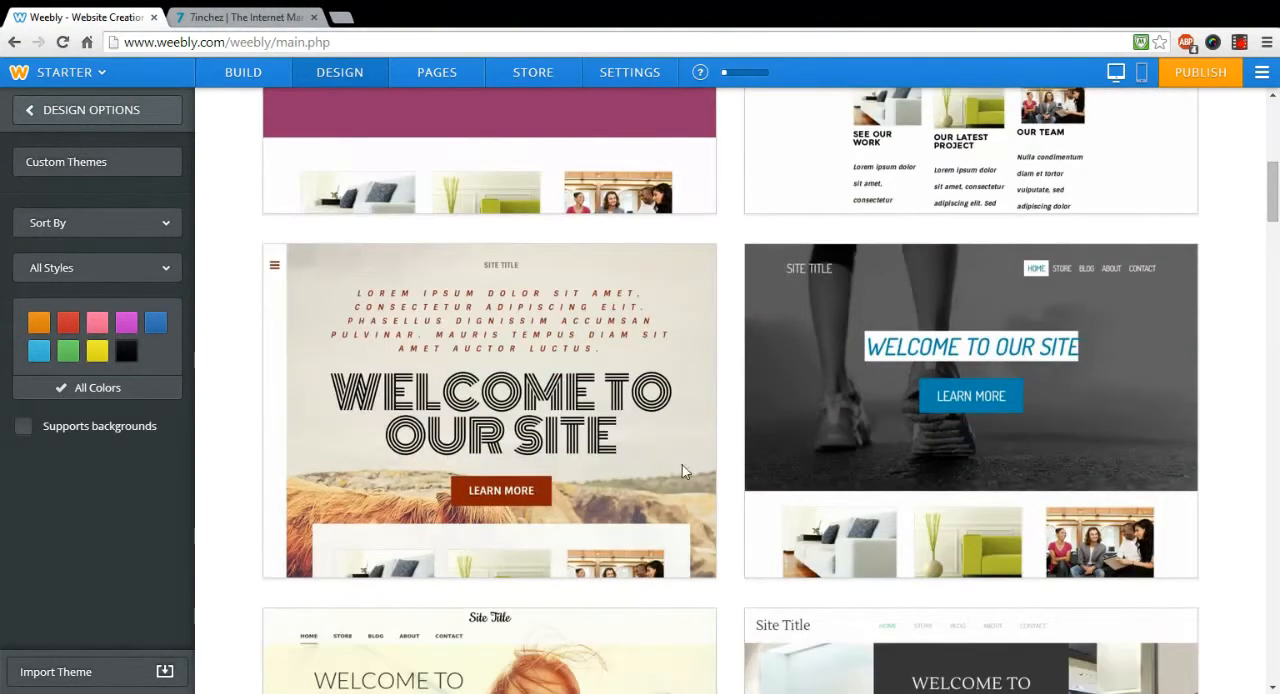
# Step: Try the black and the two light colour variants on the theme with the striped "Welcome to Our Site" heading
pyautogui.click(356, 557)
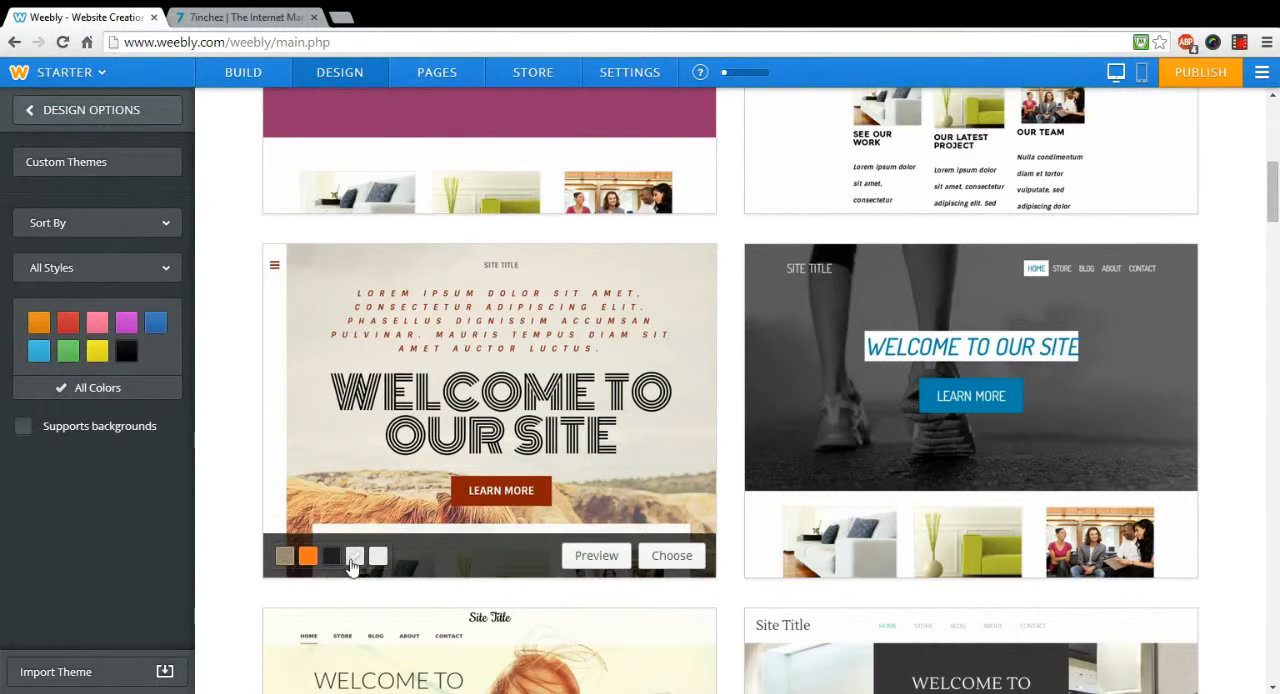
pyautogui.click(331, 558)
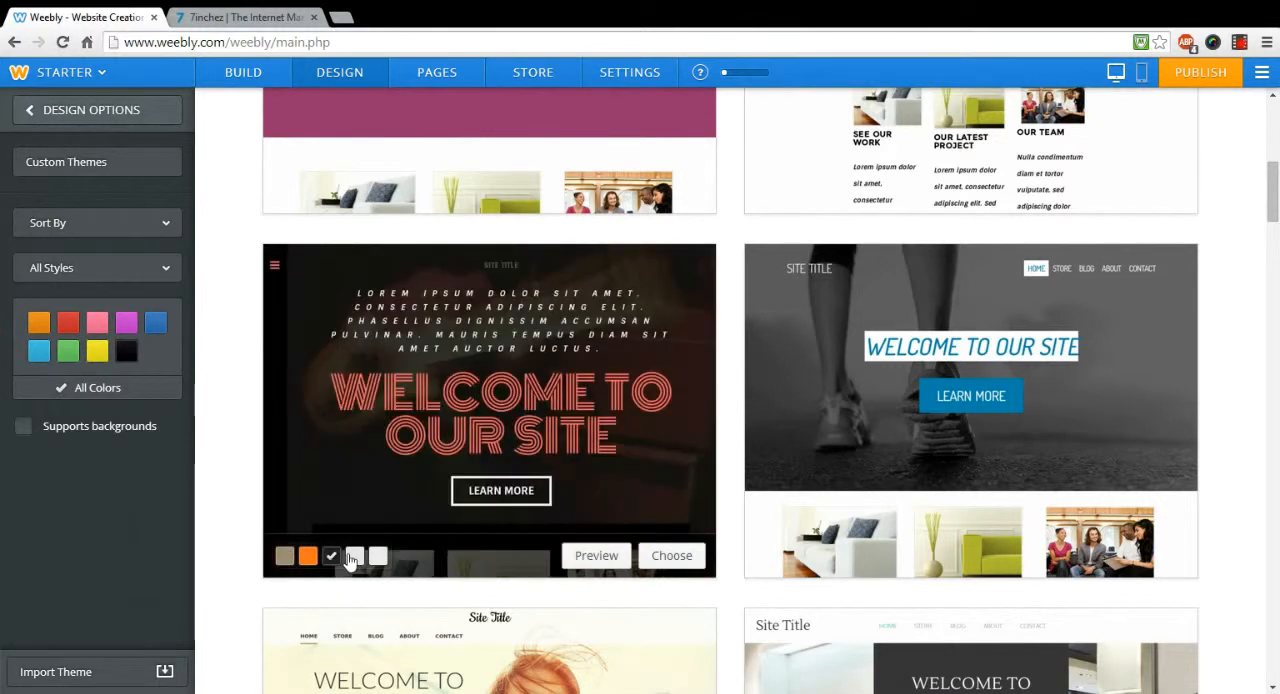
pyautogui.click(354, 557)
pyautogui.click(378, 558)
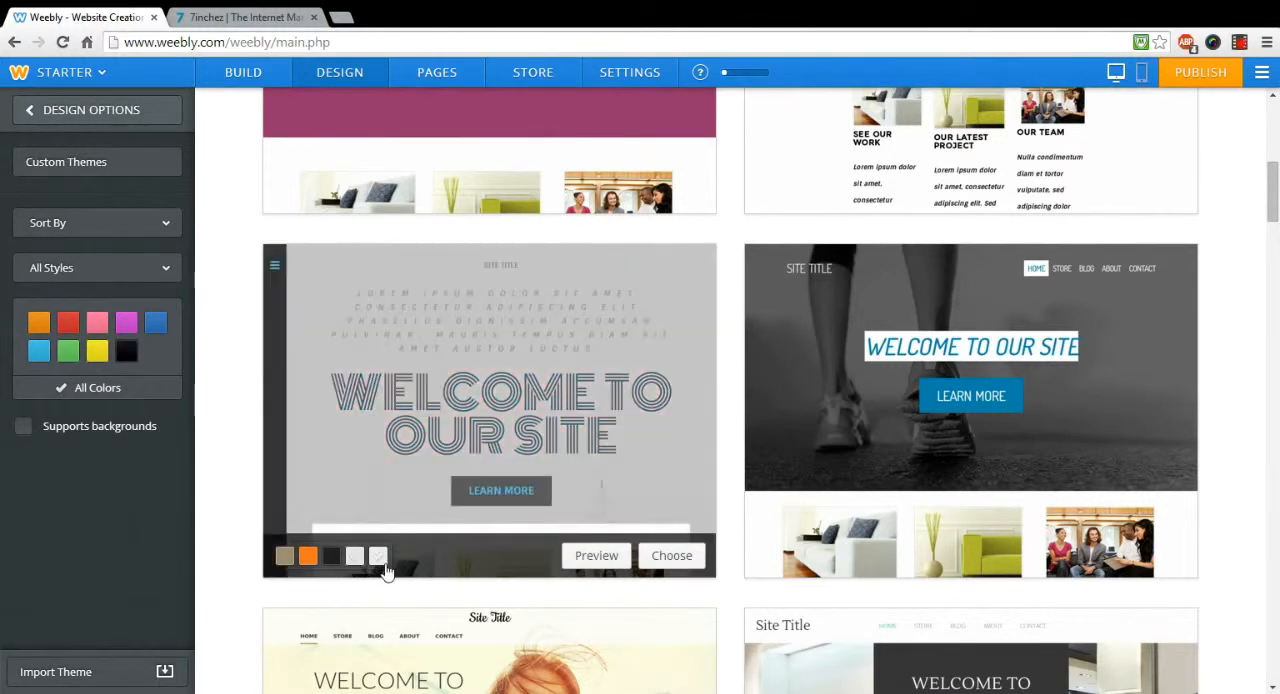
# Step: Preview the OKU Network home page in the grey sailboat variant of the theme, and leave the preview without choosing it
pyautogui.click(603, 565)
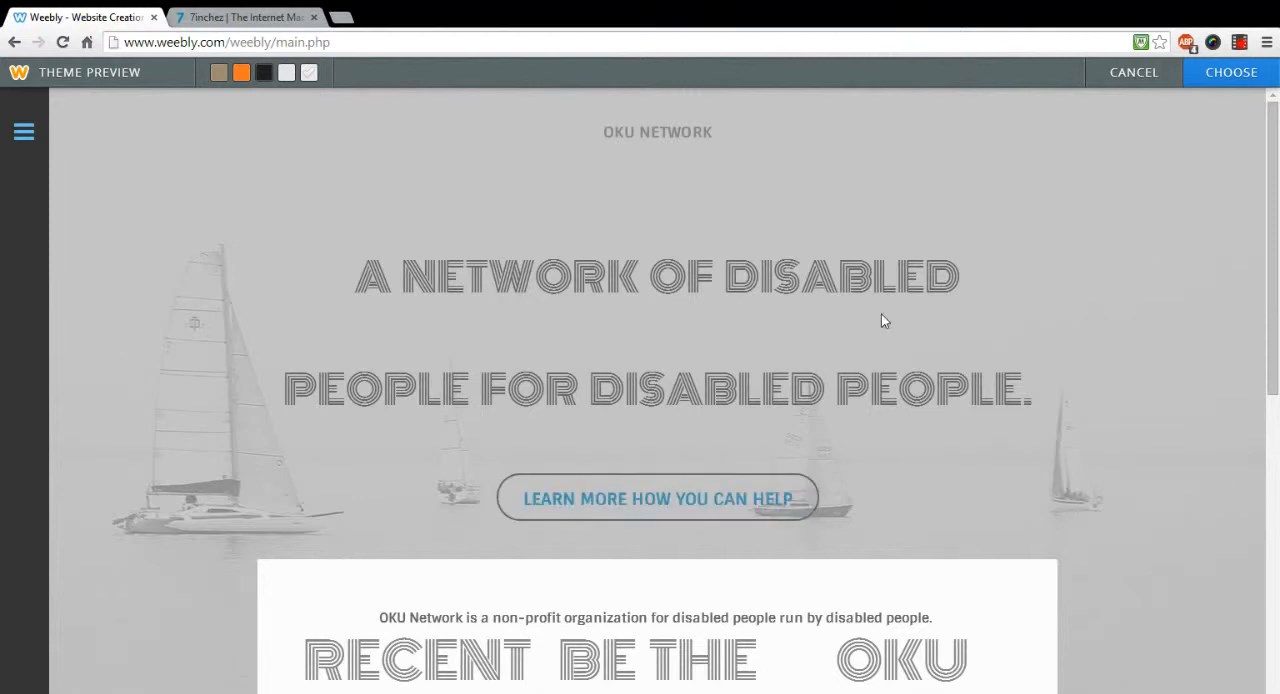
pyautogui.scroll(-2, 895, 306)
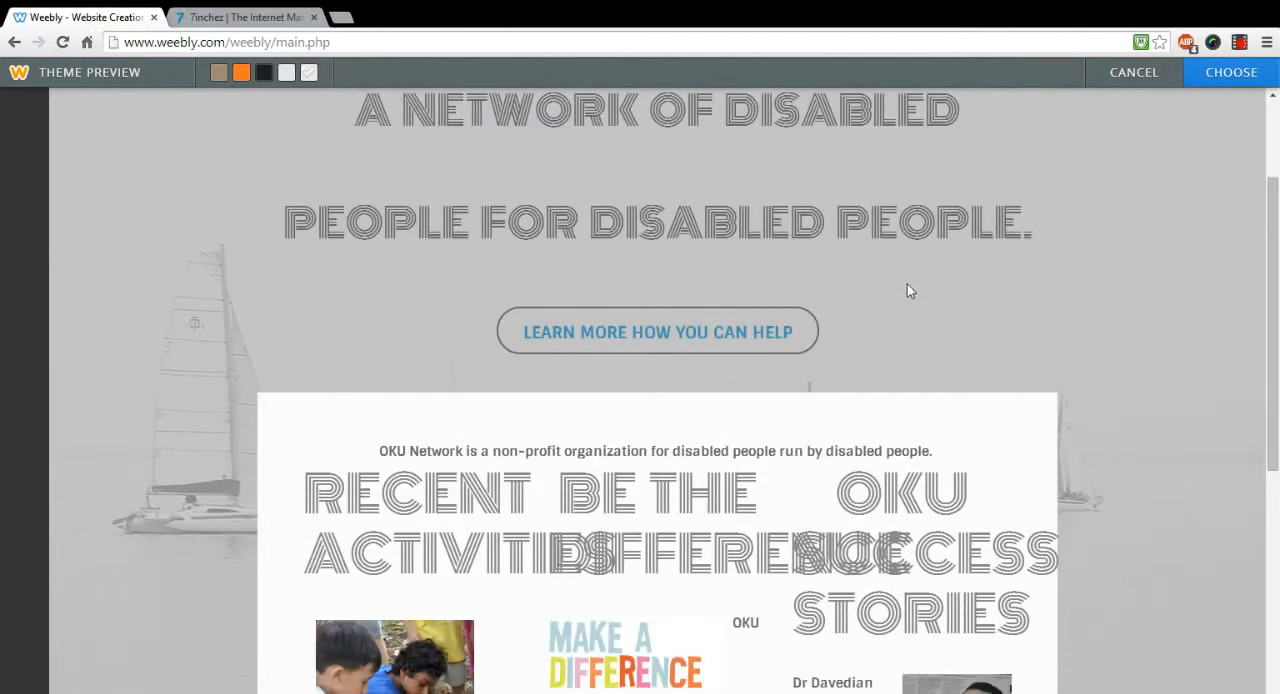
pyautogui.scroll(-2, 907, 284)
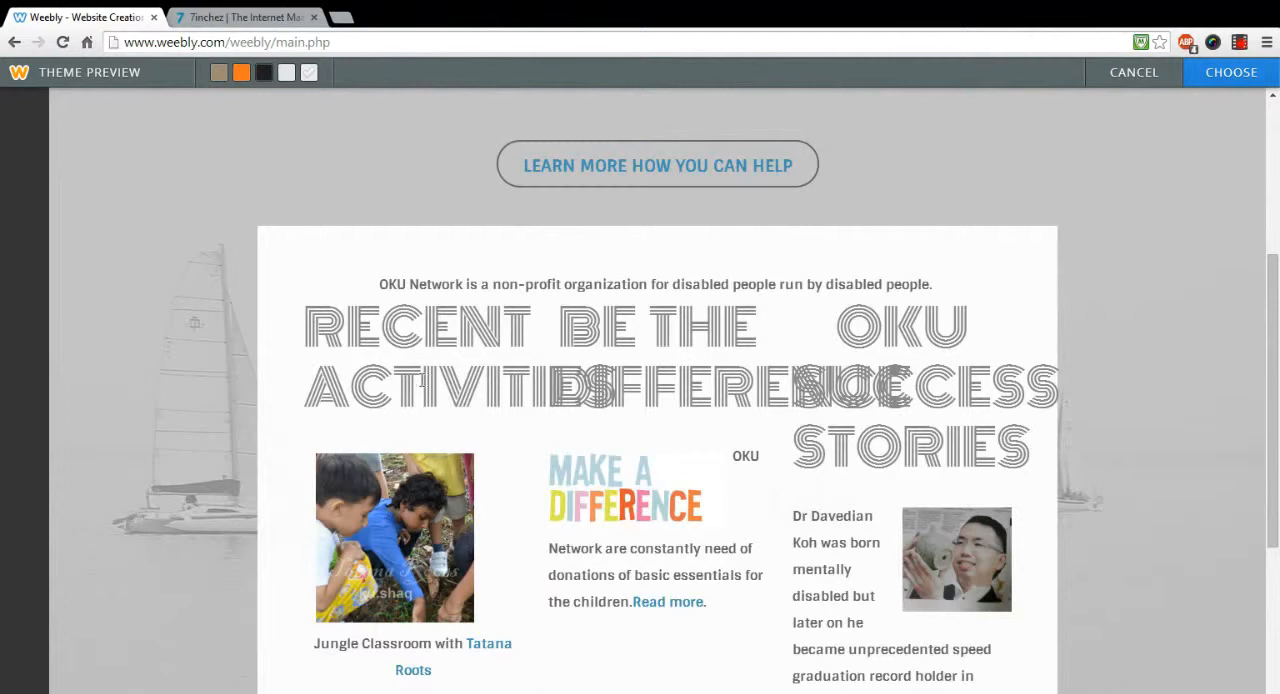
pyautogui.scroll(3, 1203, 220)
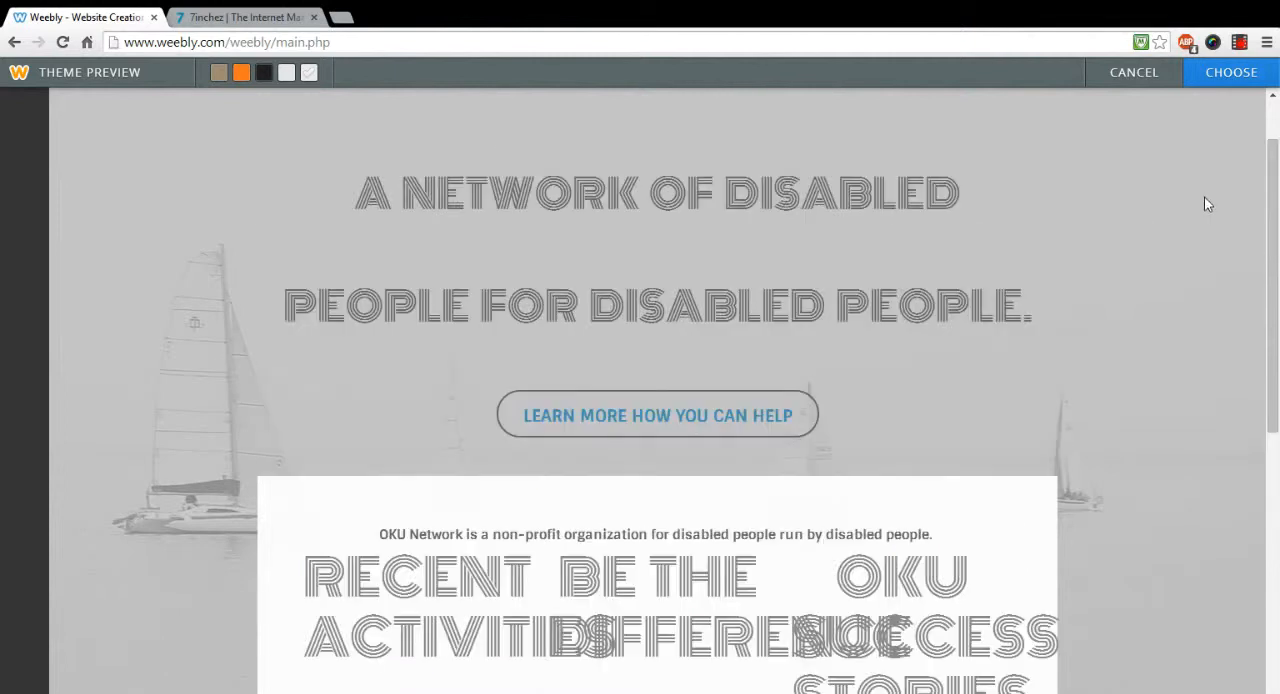
pyautogui.click(1134, 74)
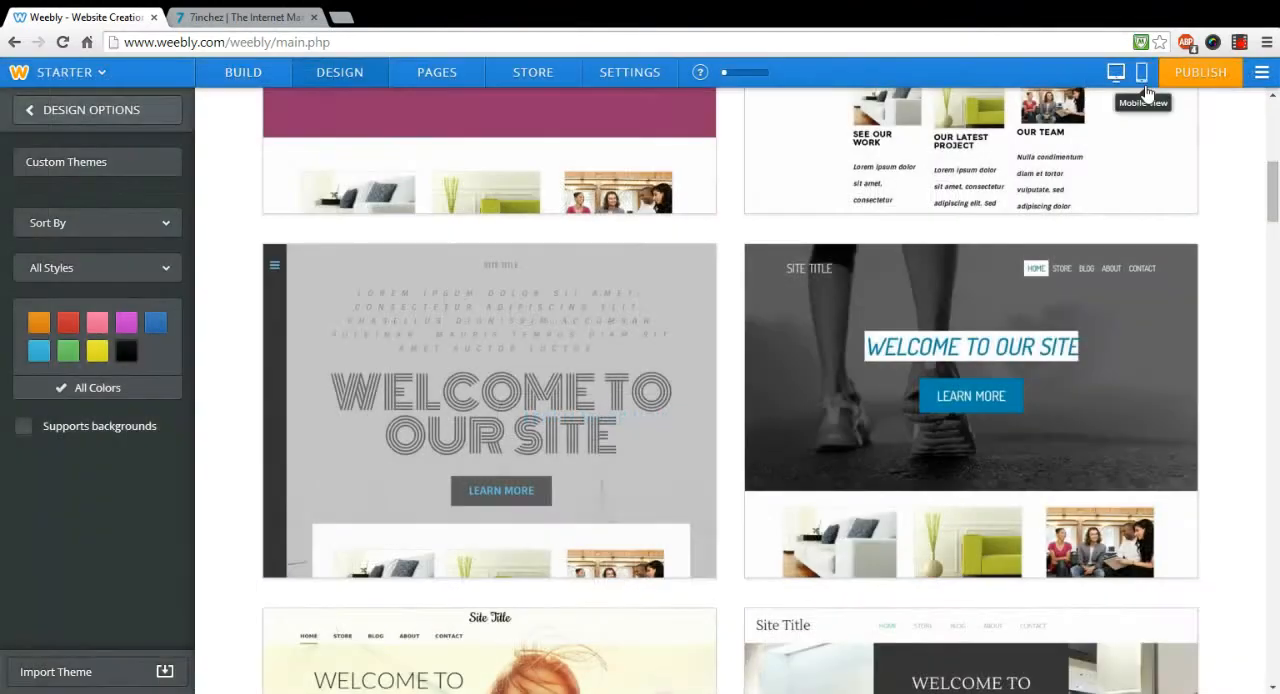
# Step: Add an image element below the home page's divider and upload the wheelchair symbol picture into it
pyautogui.click(245, 85)
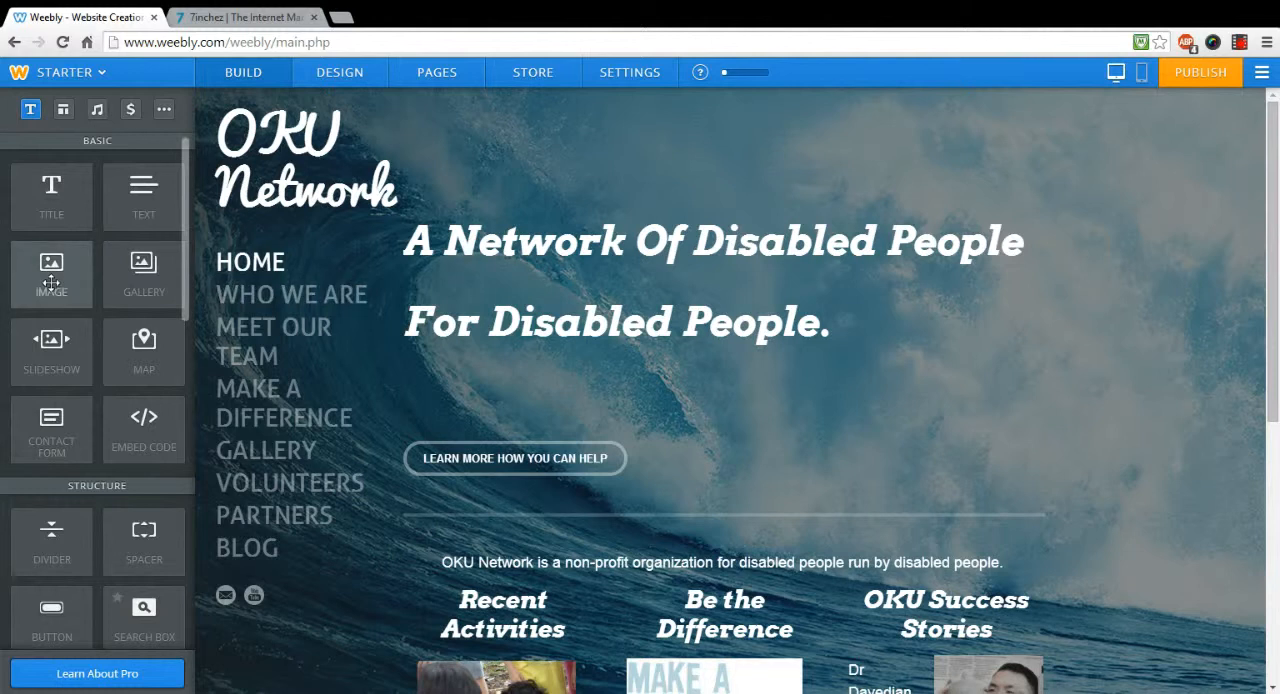
pyautogui.moveTo(50, 276); pyautogui.dragTo(633, 546)
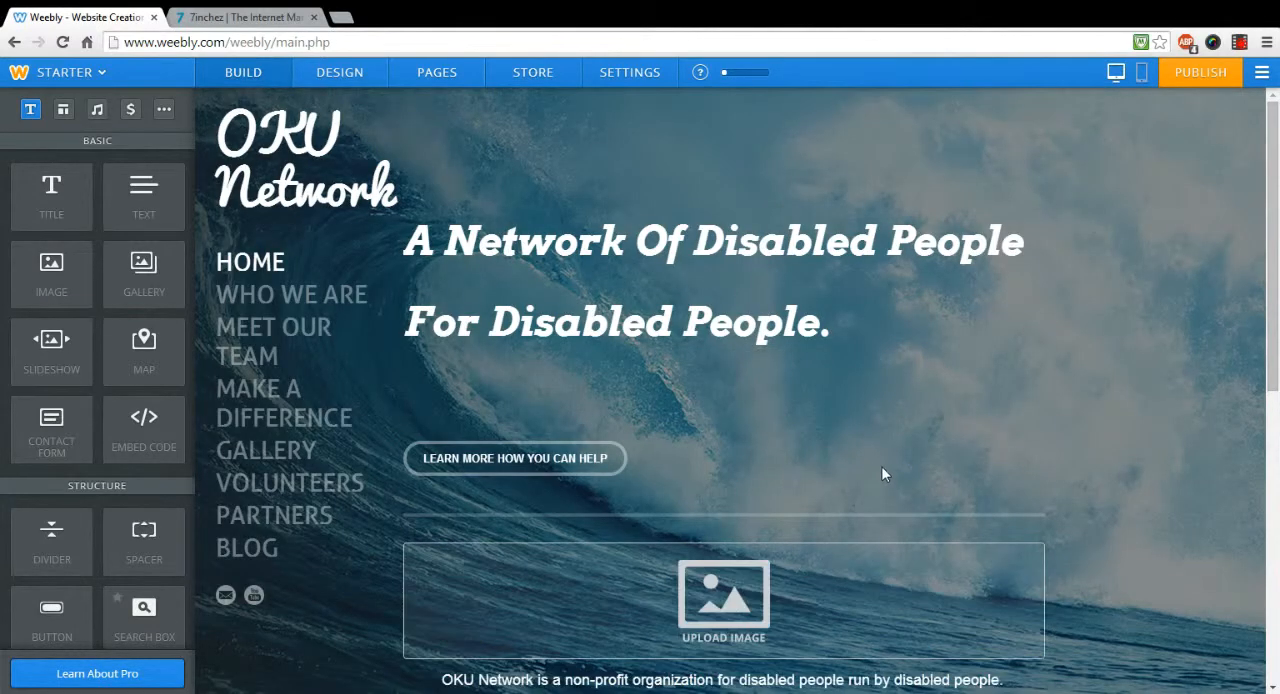
pyautogui.scroll(-1, 820, 478)
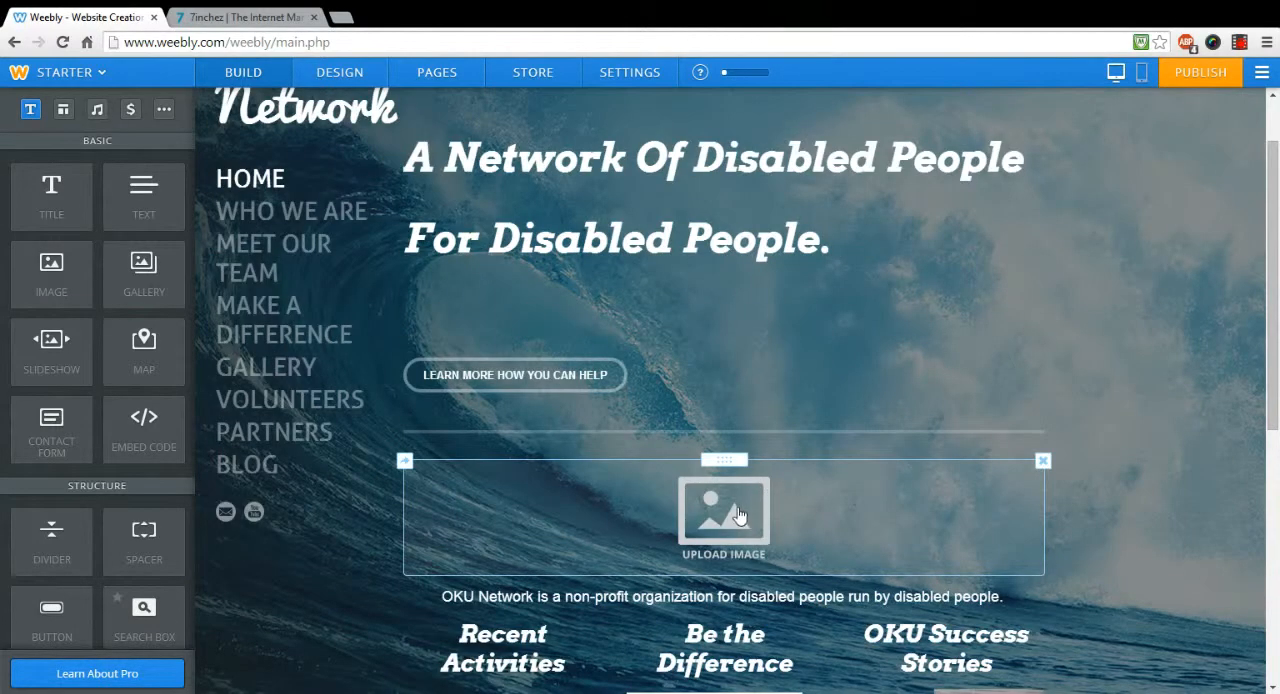
pyautogui.click(738, 515)
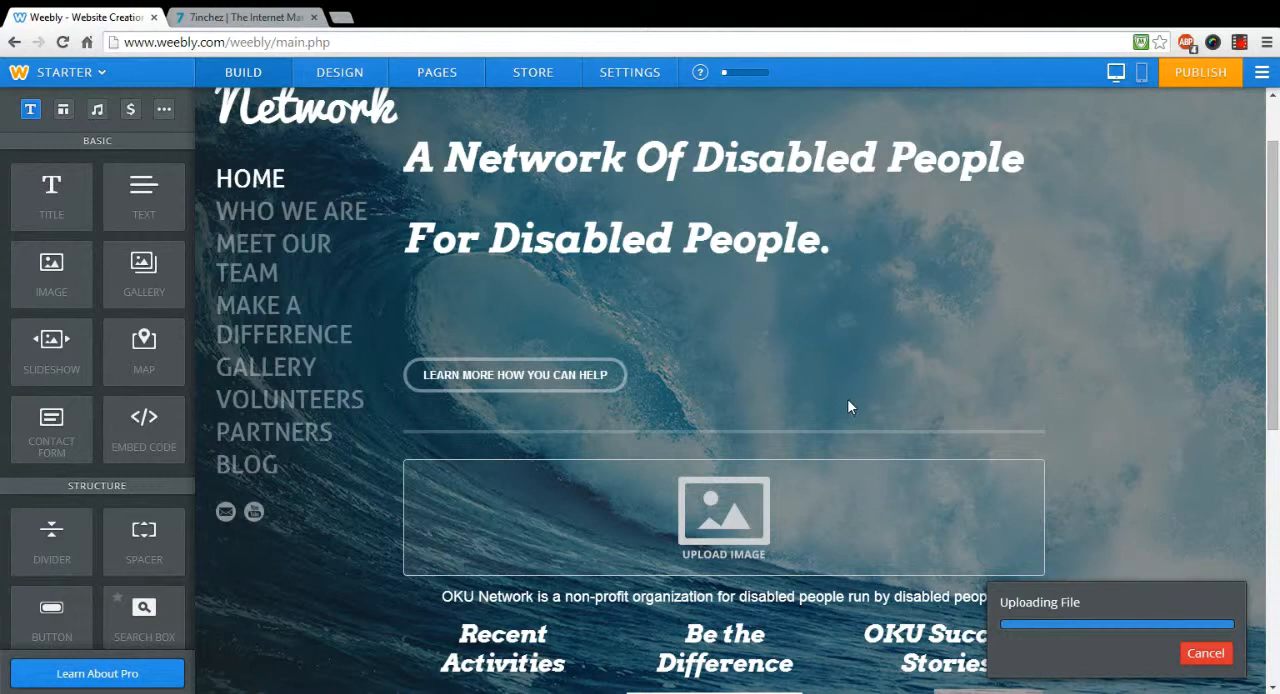
pyautogui.scroll(-1, 884, 375)
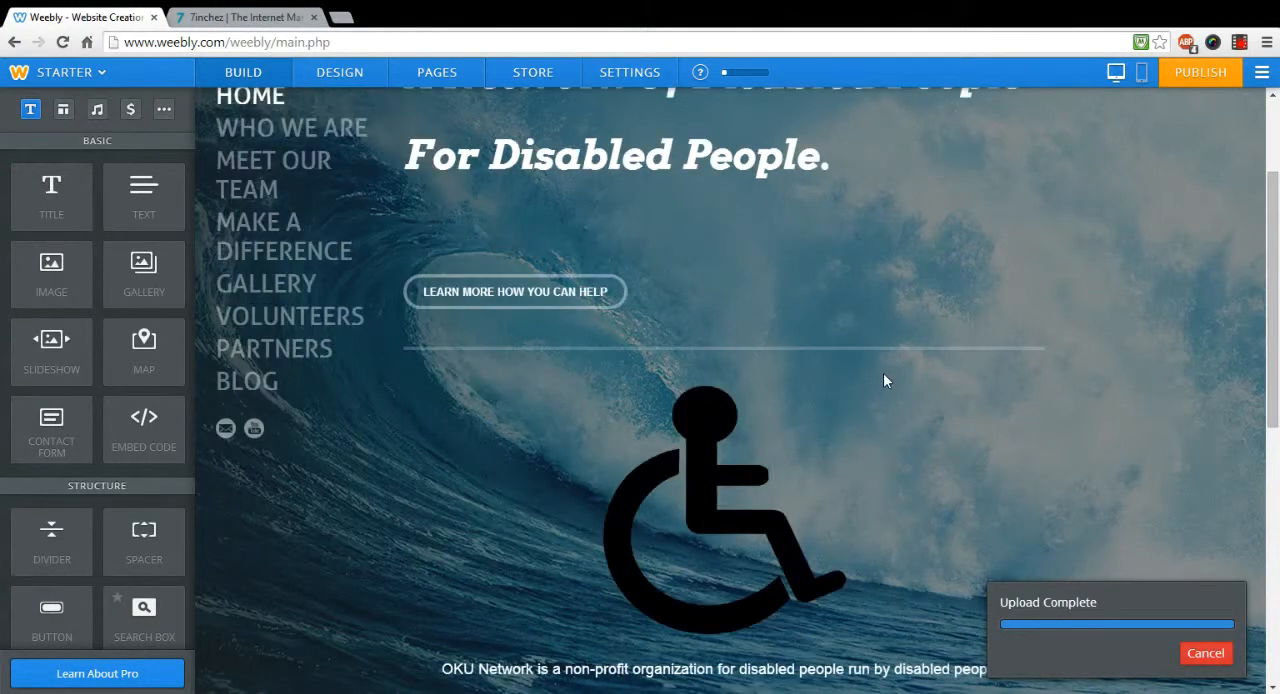
# Step: View the replacement image sources for the wheelchair picture and close the selection dialog without picking one
pyautogui.click(740, 489)
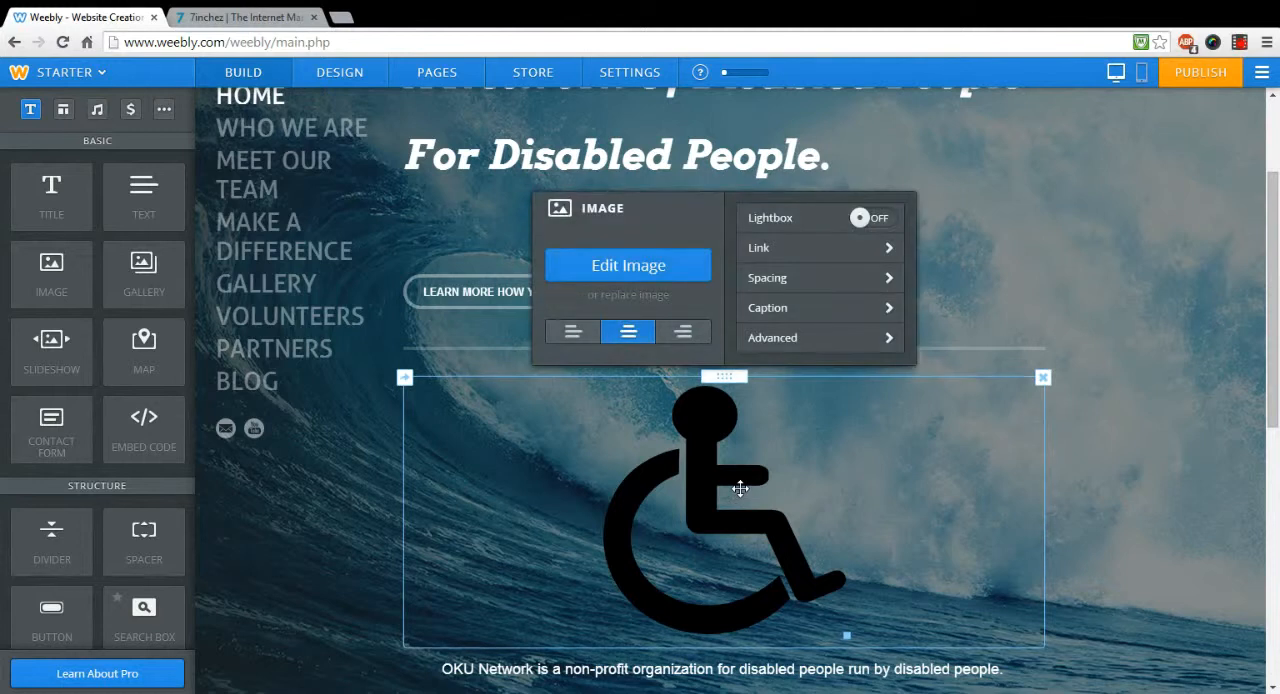
pyautogui.click(627, 297)
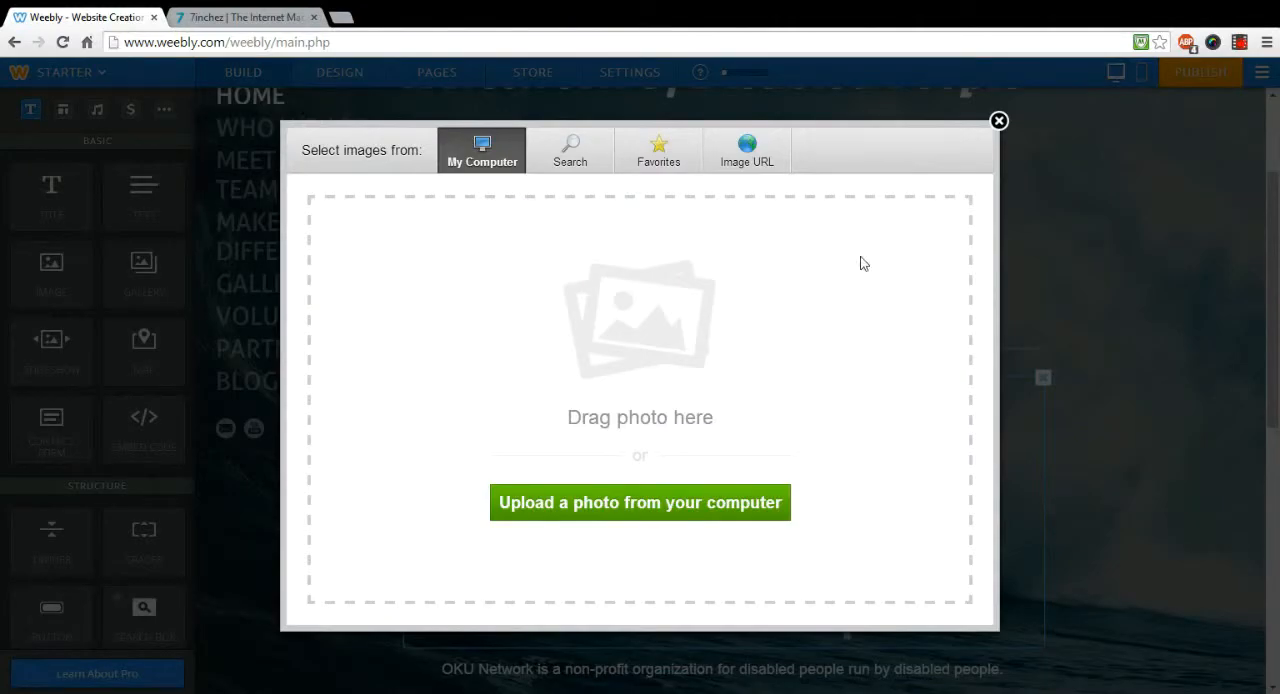
pyautogui.click(999, 121)
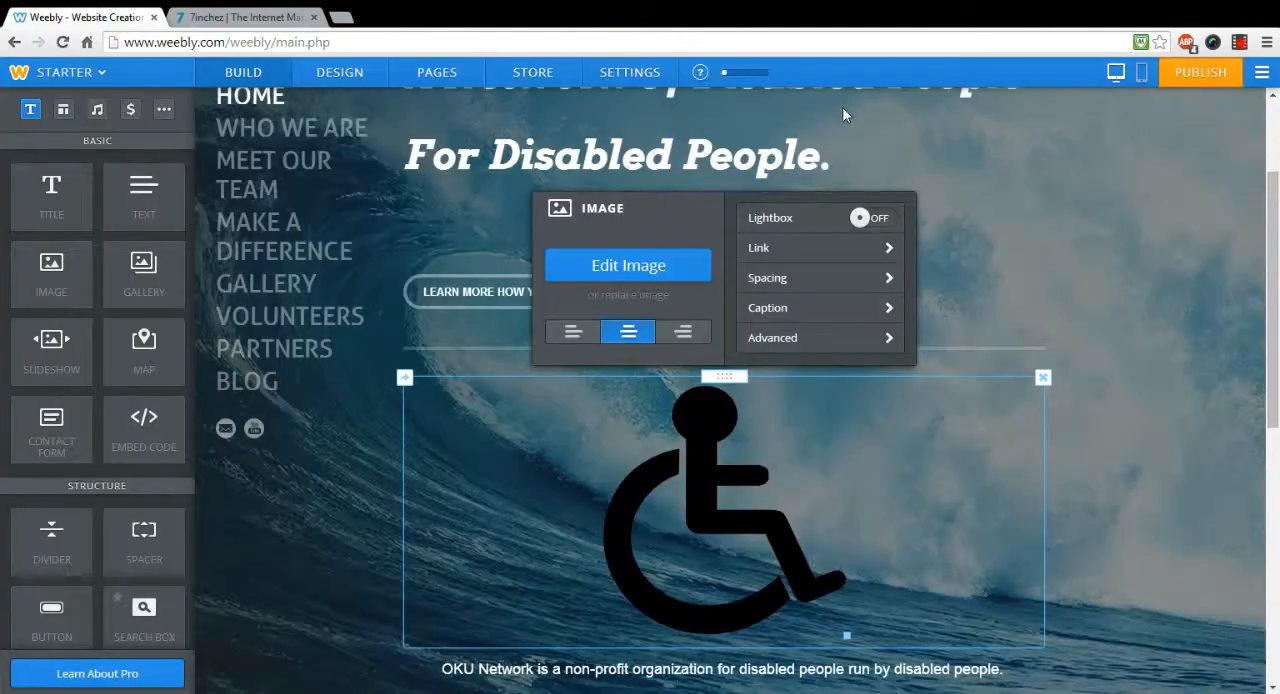
# Step: Search Google for "disabled people" in a new browser tab
pyautogui.click(341, 17)
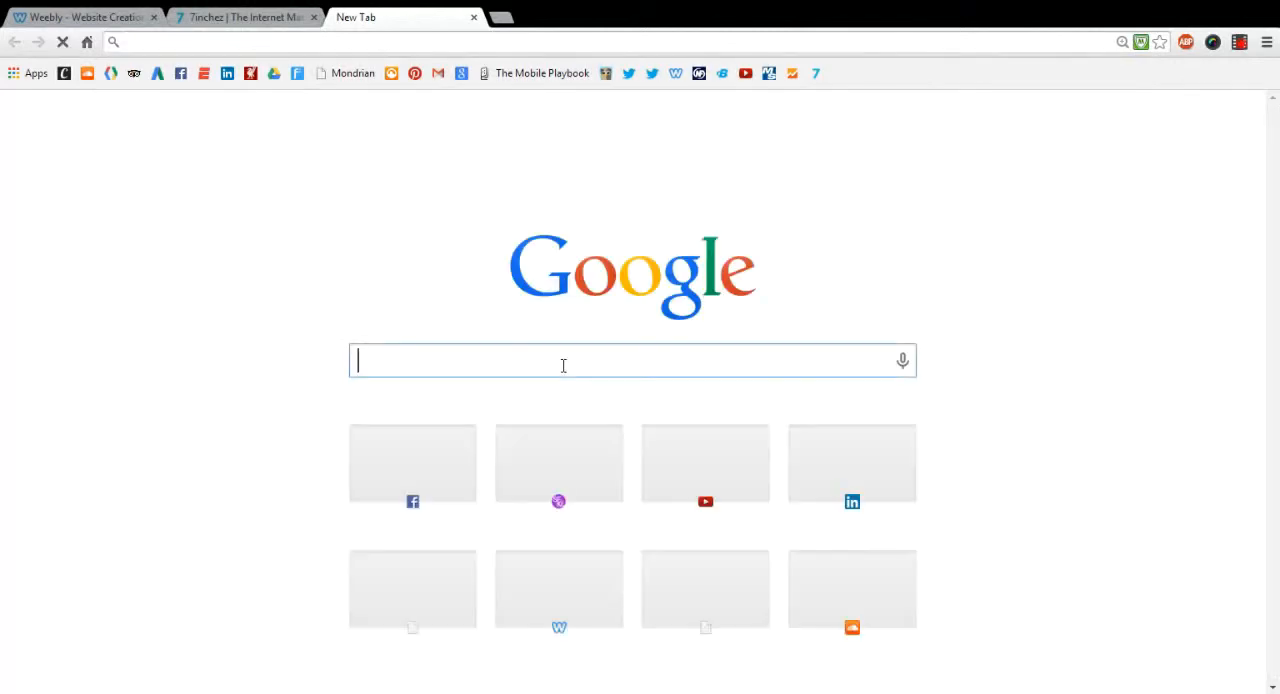
pyautogui.write('disabled people')
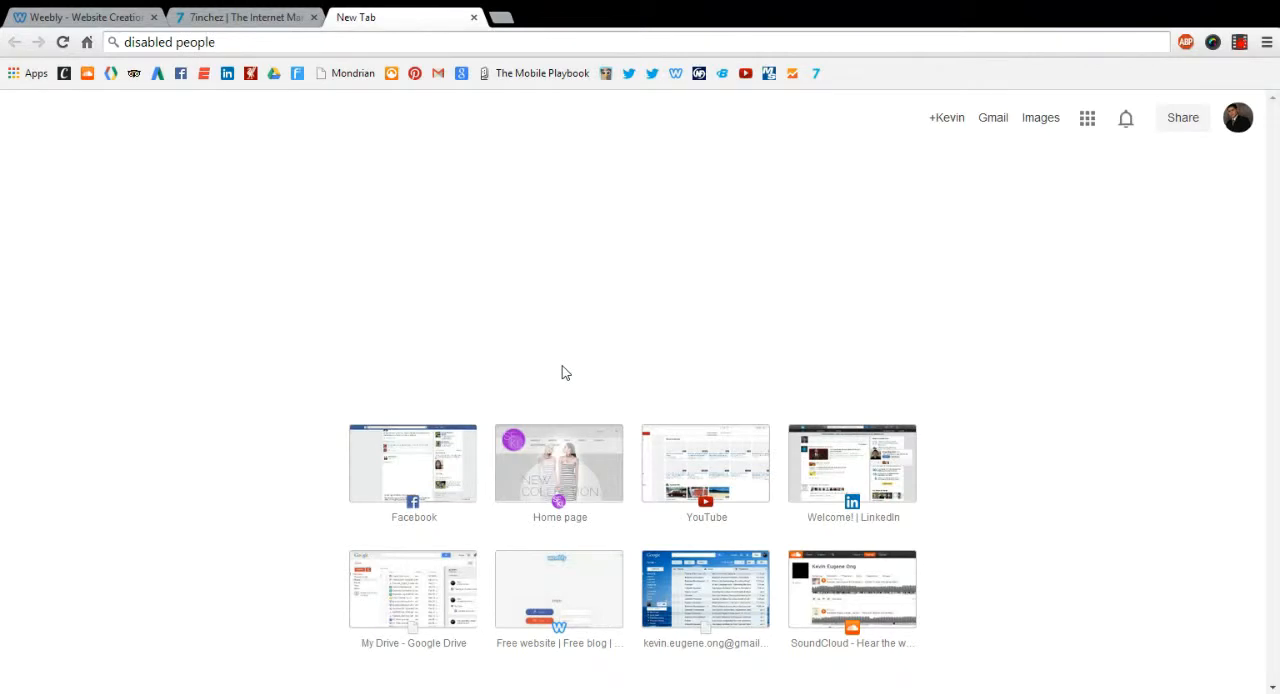
pyautogui.press('Return')
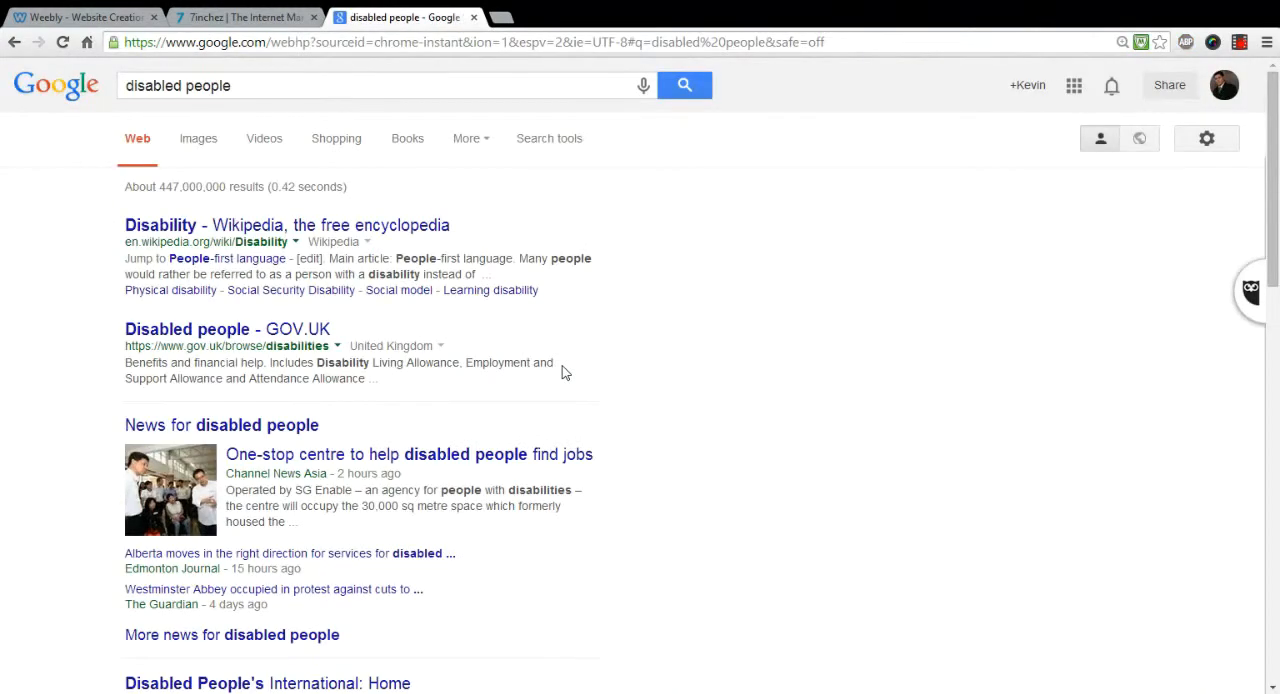
# Step: Open the full-size dcil.org.uk wheelchair photo from Google's image results for "disabled people" and copy its web address
pyautogui.click(200, 147)
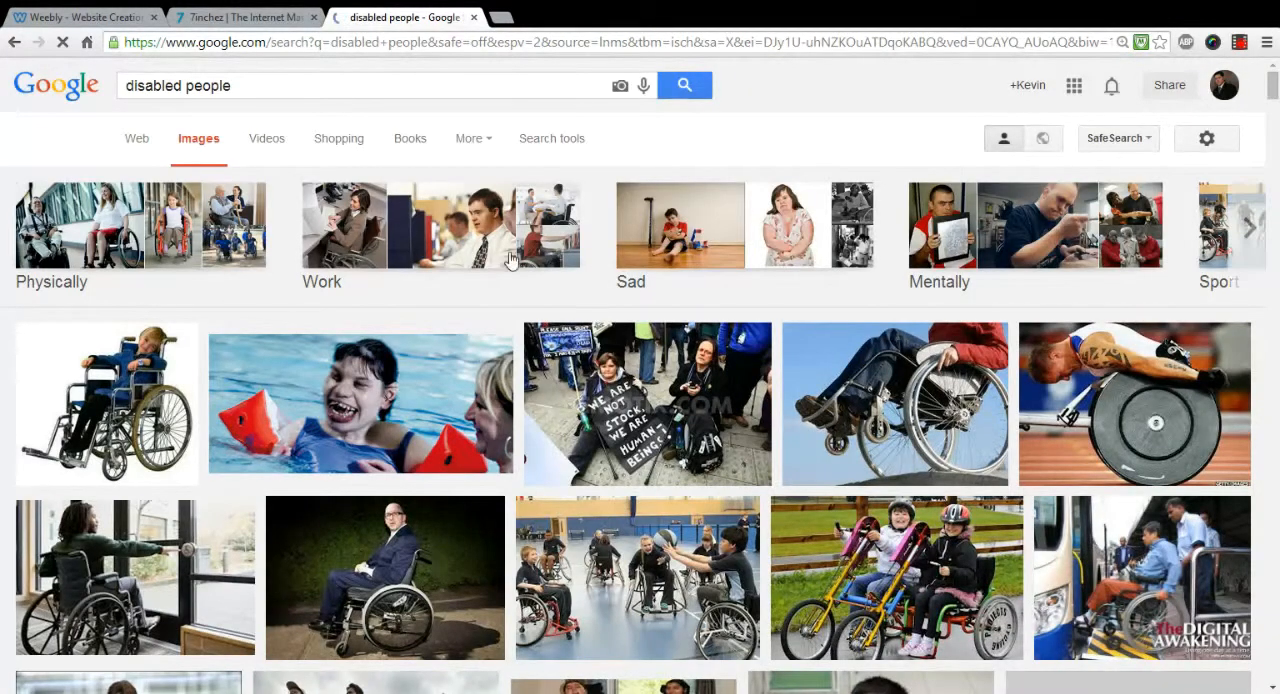
pyautogui.click(900, 390)
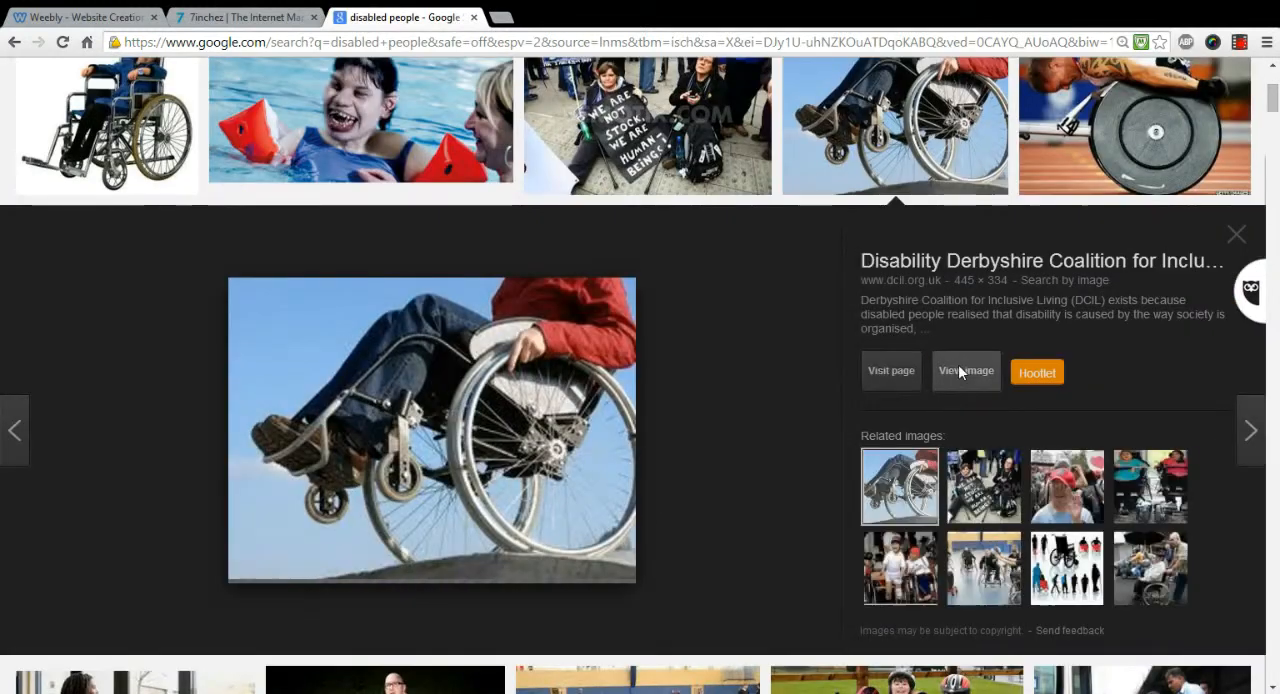
pyautogui.click(958, 368)
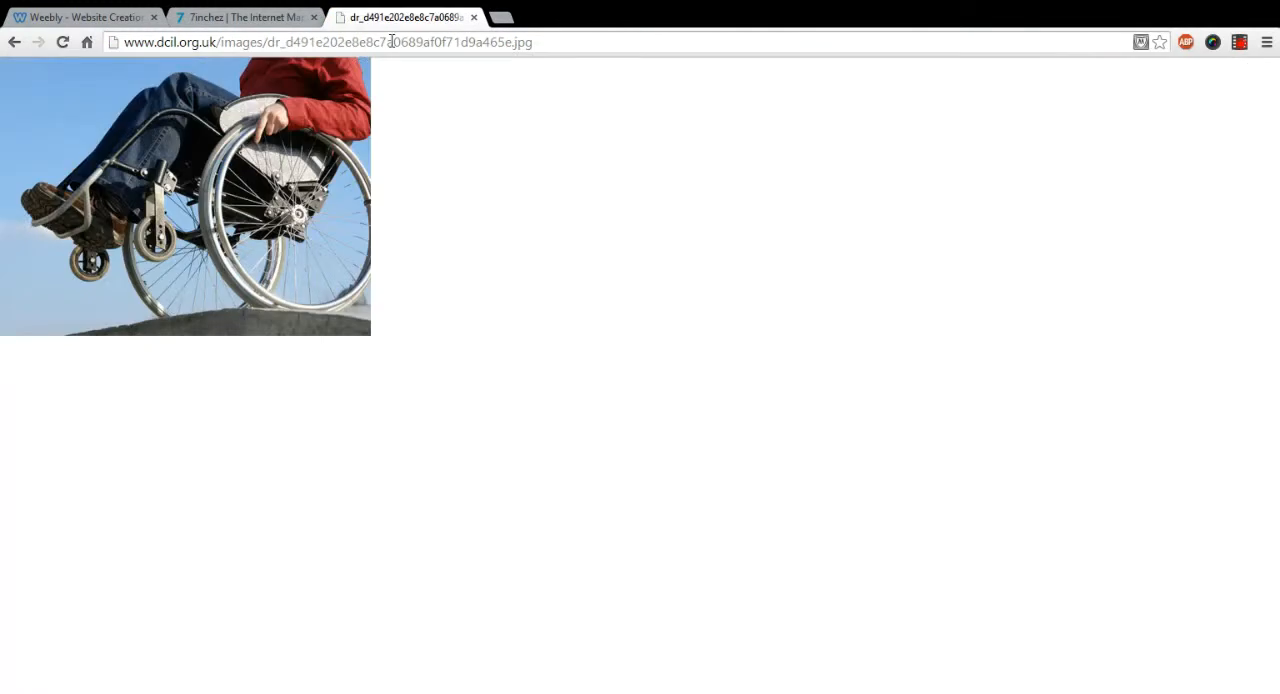
pyautogui.moveTo(125, 42); pyautogui.dragTo(559, 39)
pyautogui.hotkey('ctrl', 'c')
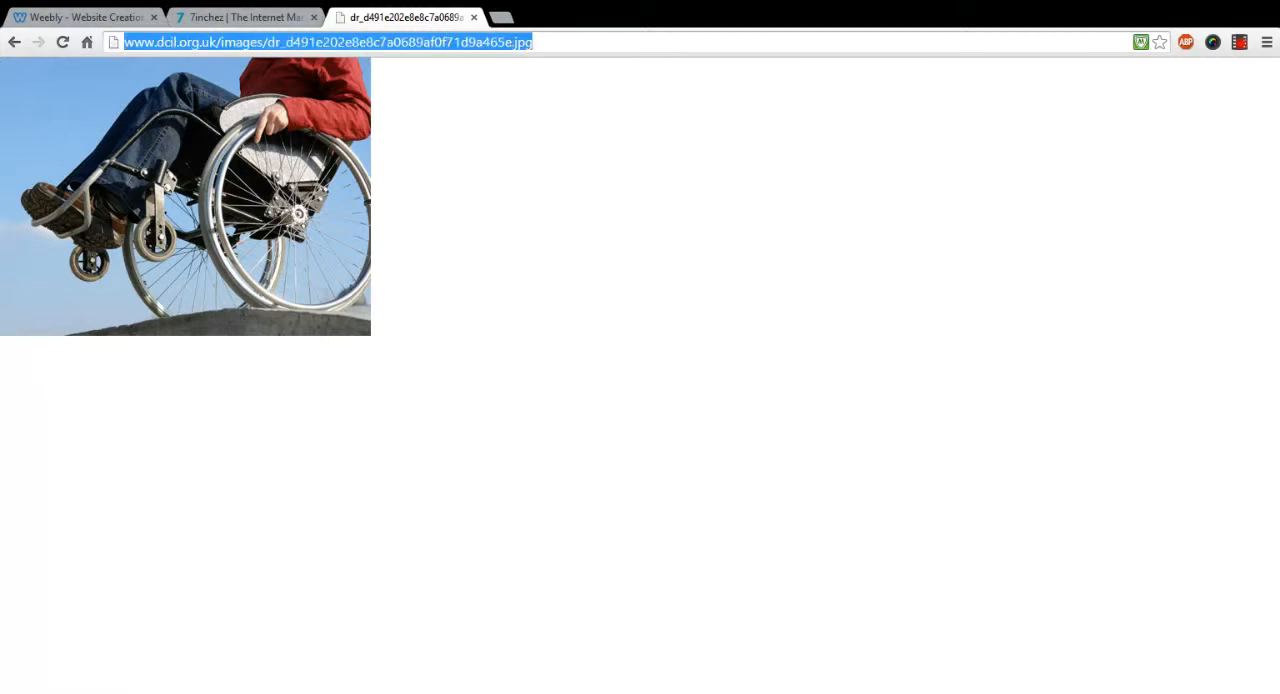
# Step: Back in the Weebly editor, replace the home page's wheelchair symbol picture with the dcil.org.uk photo, using the copied image URL
pyautogui.click(85, 17)
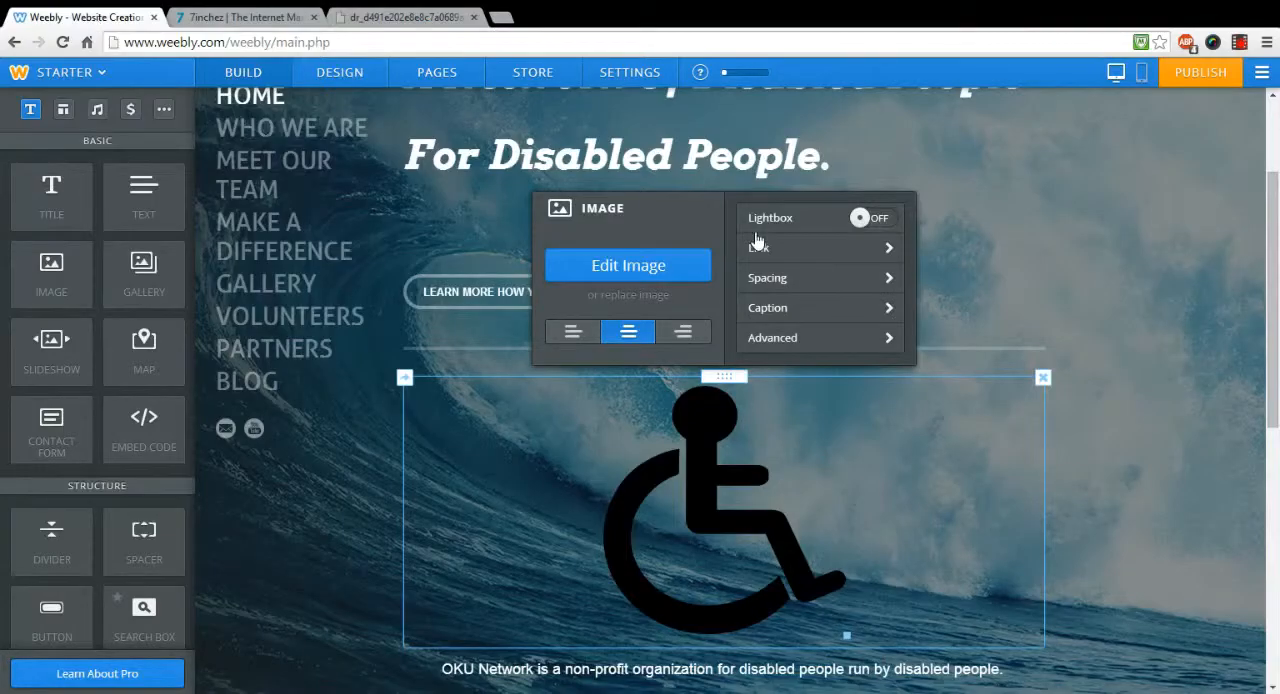
pyautogui.click(648, 295)
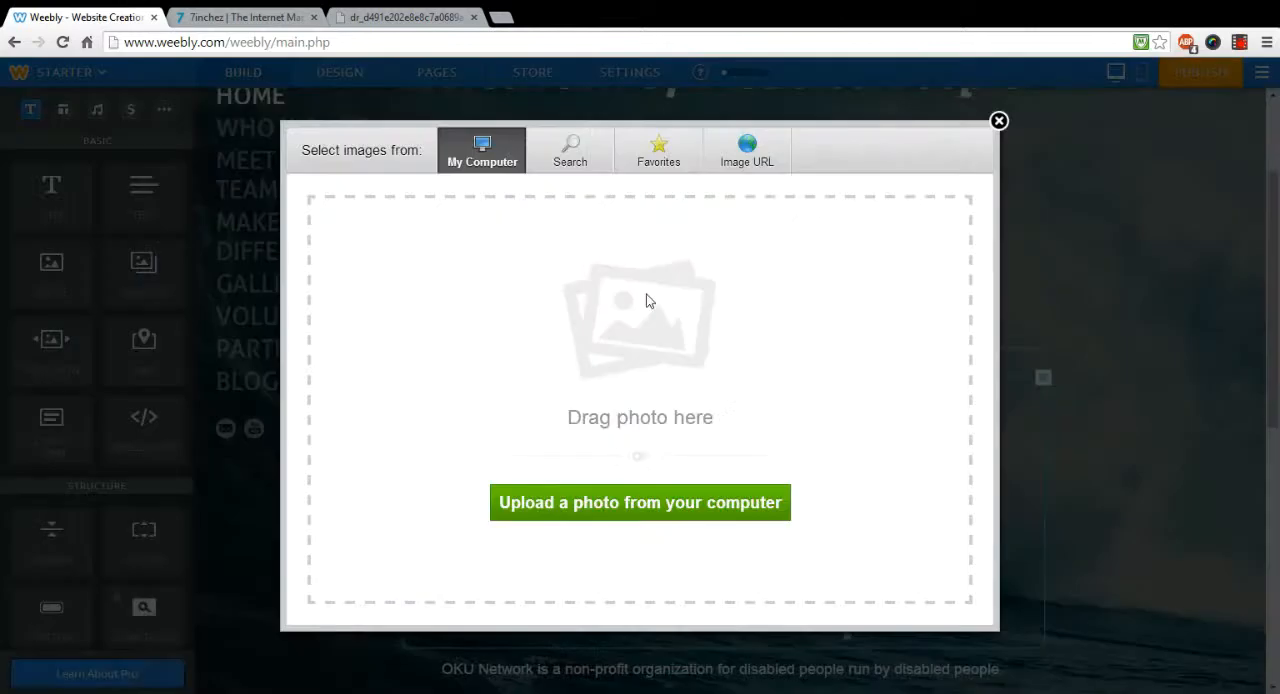
pyautogui.click(757, 162)
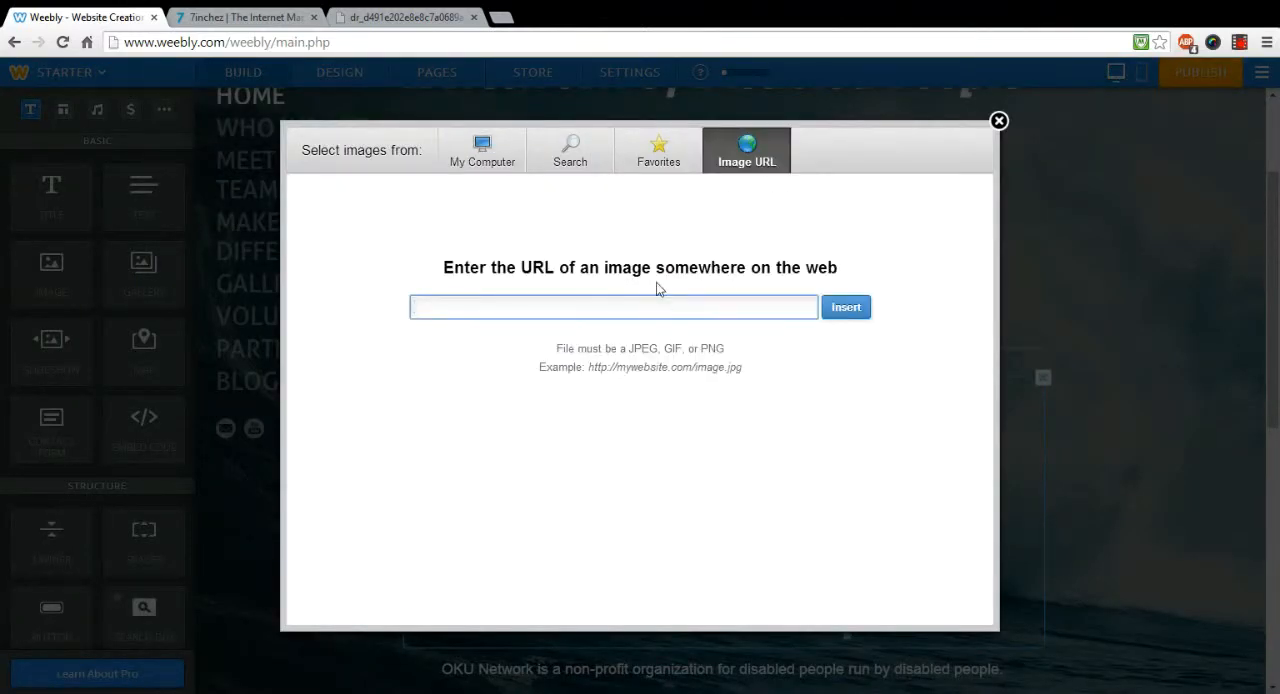
pyautogui.hotkey('ctrl', 'v')
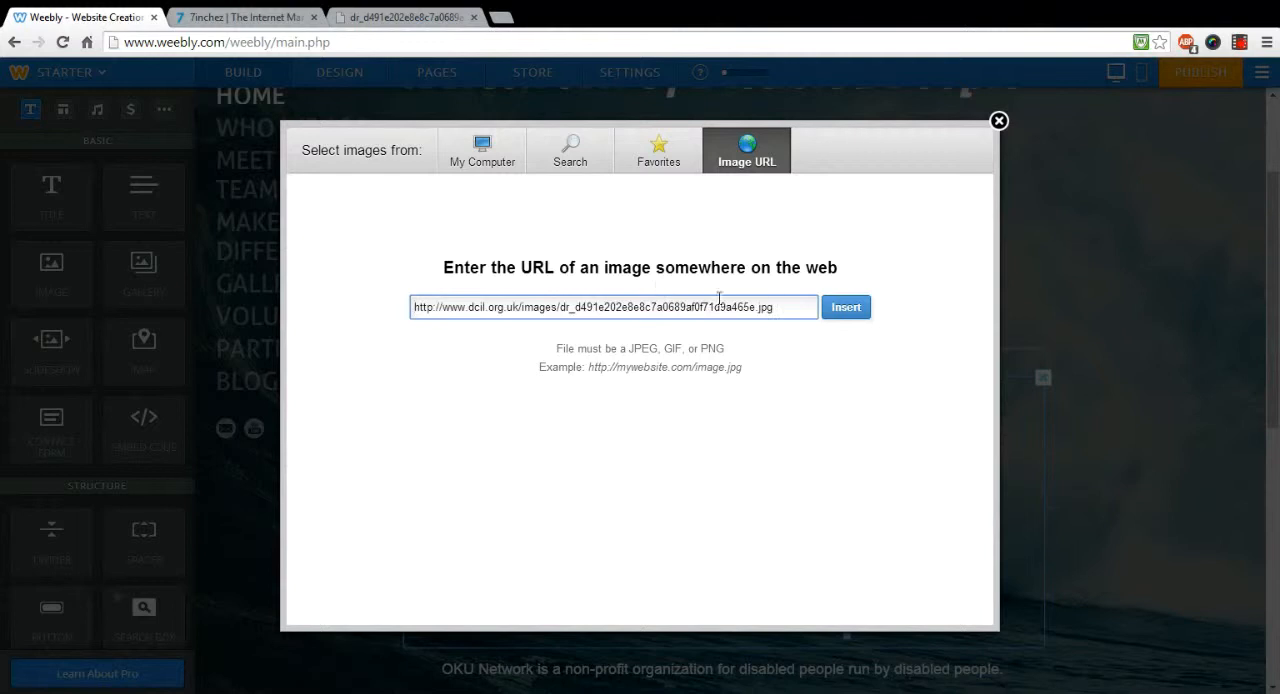
pyautogui.click(843, 312)
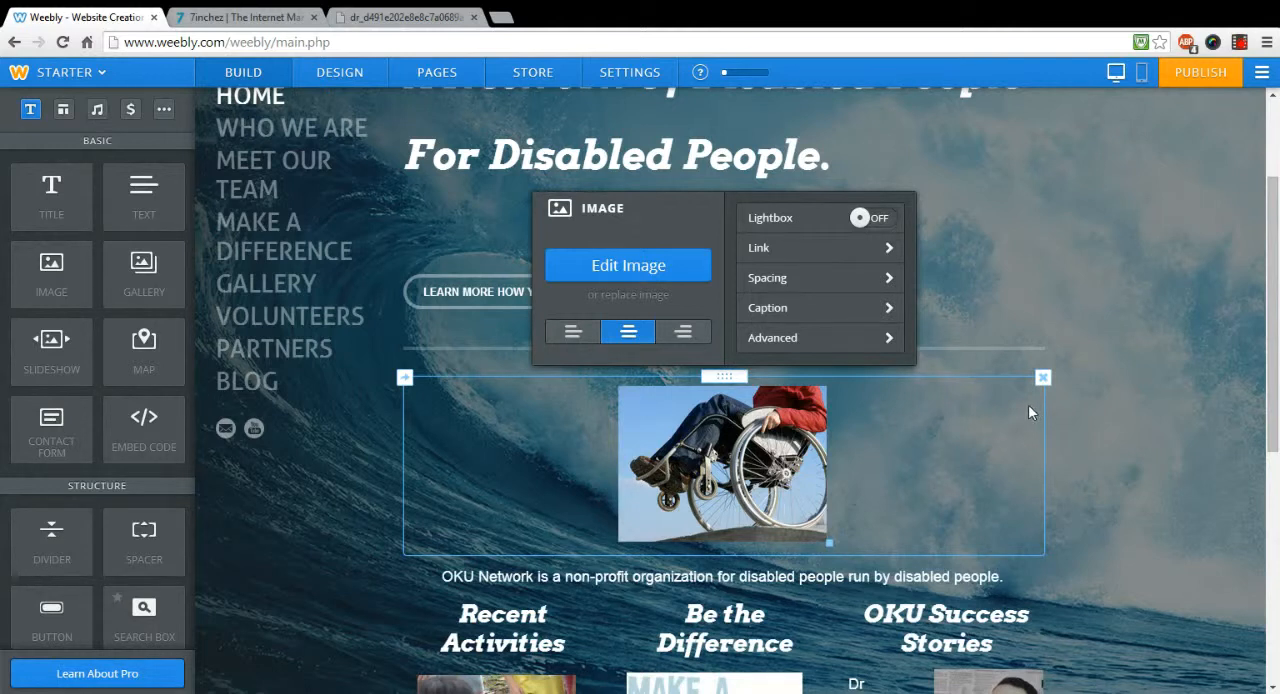
pyautogui.click(1029, 278)
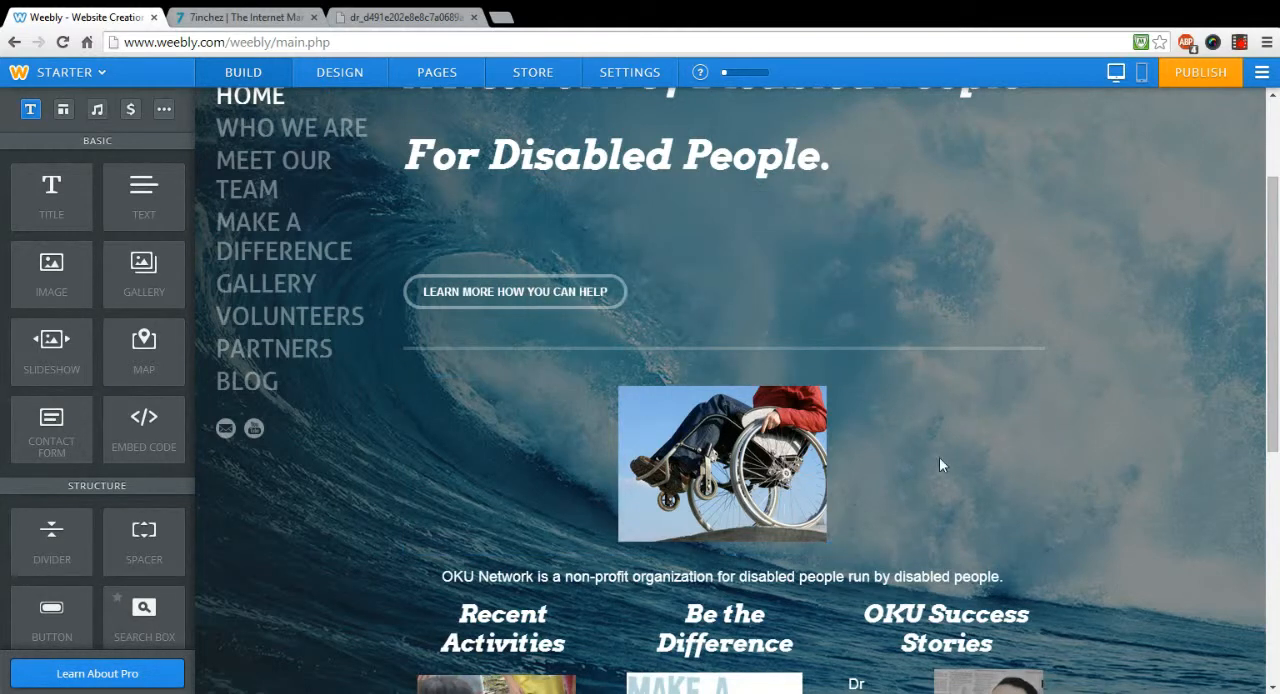
pyautogui.click(788, 452)
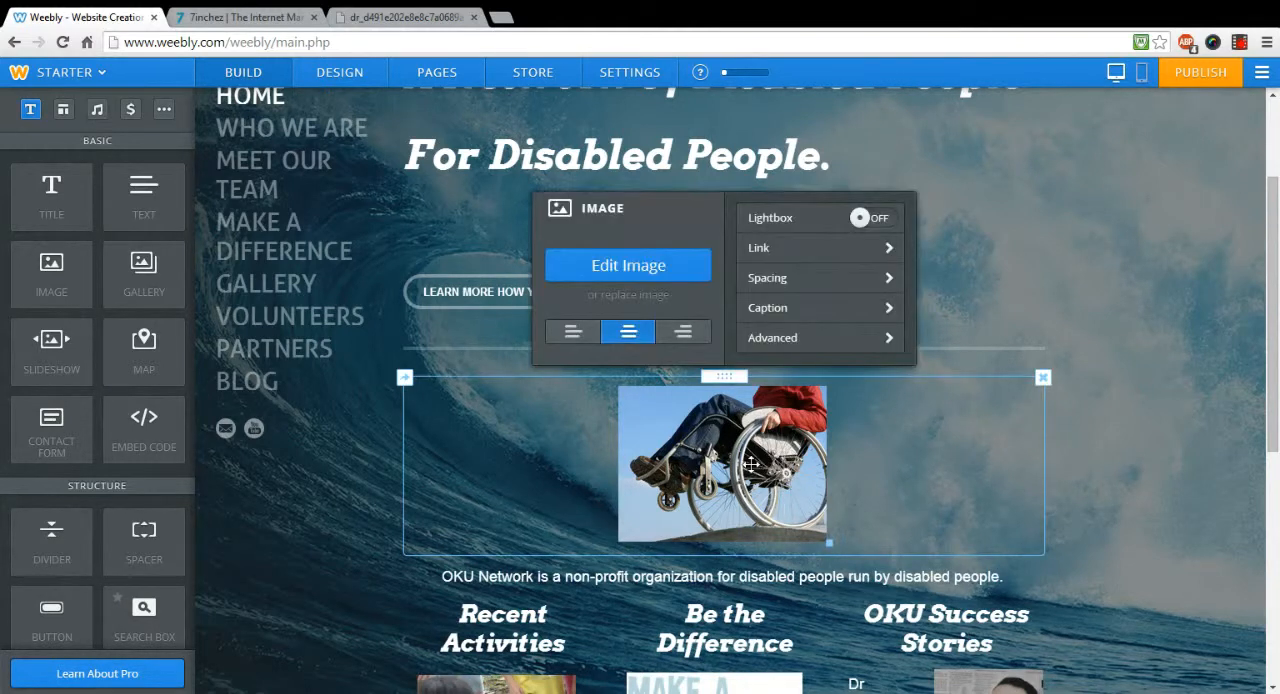
pyautogui.click(1104, 433)
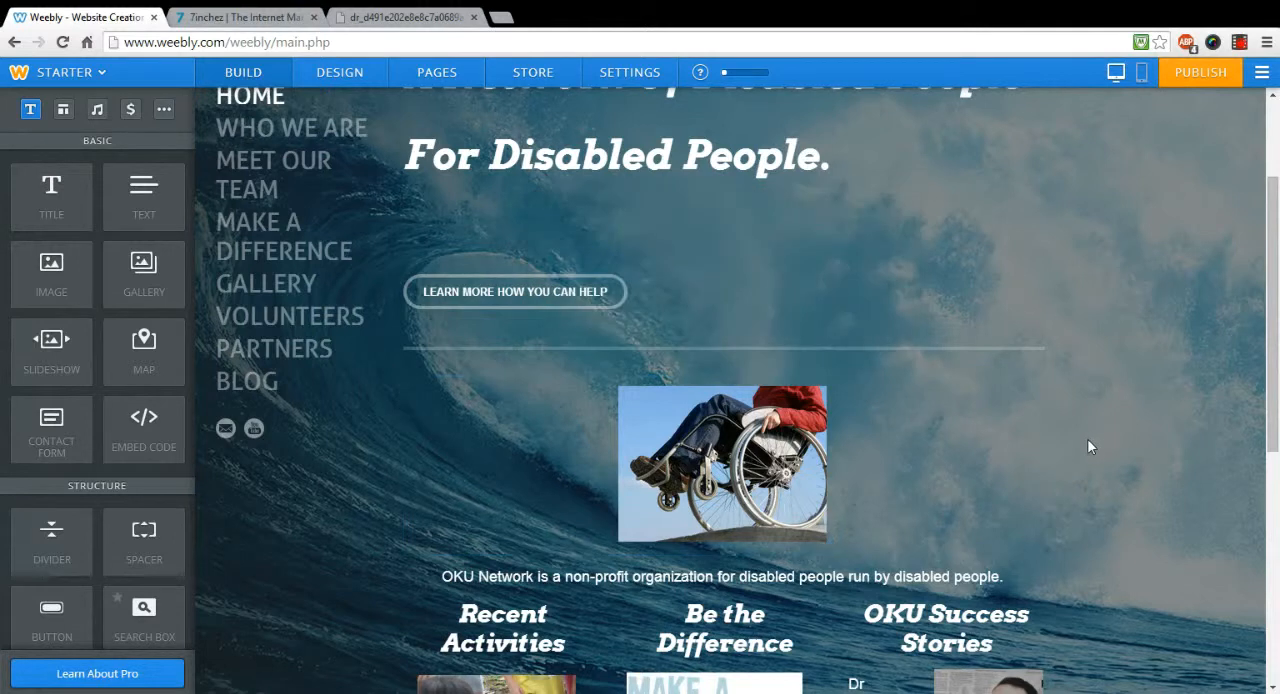
# Step: Publish the website, view the live okunetwork.com home page, and return to the editor, closing the publishing message
pyautogui.click(1195, 73)
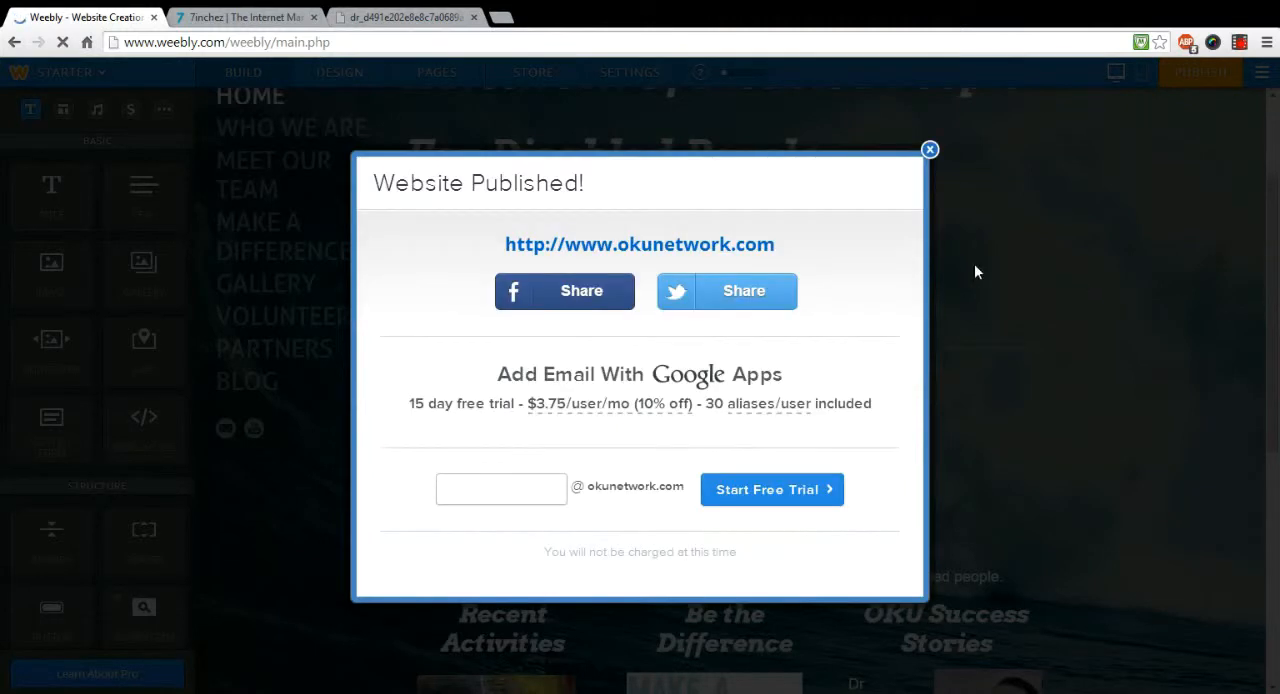
pyautogui.click(712, 247)
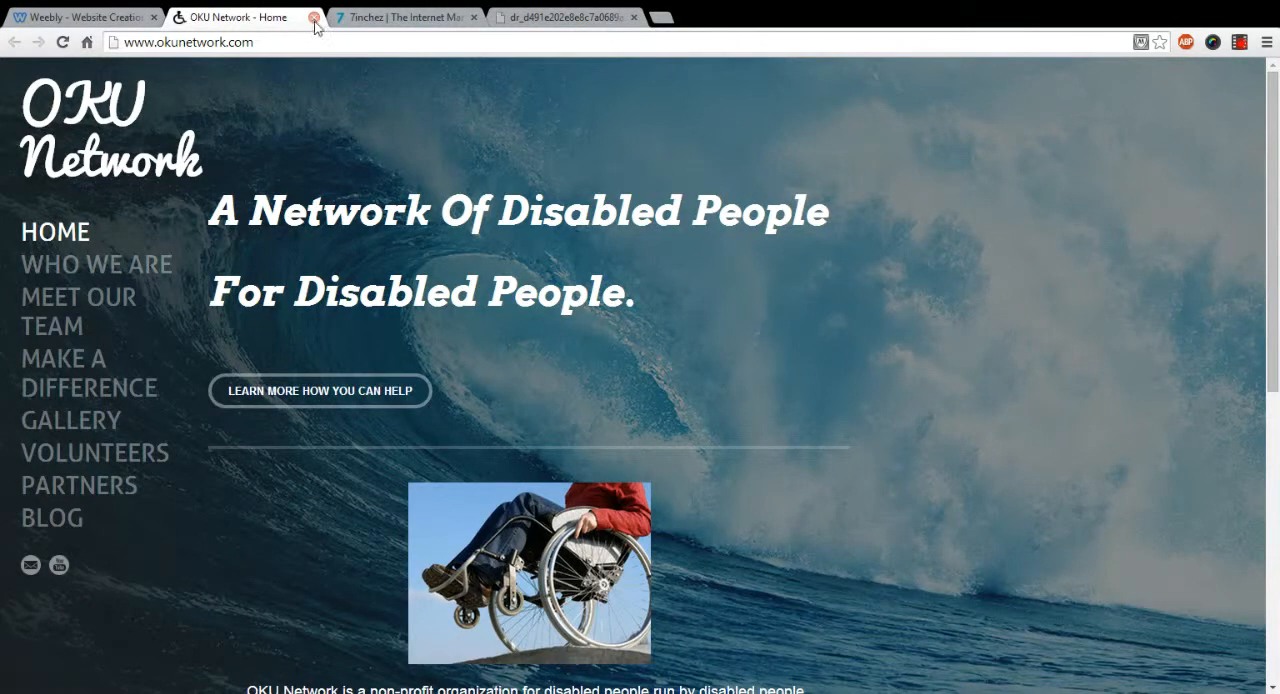
pyautogui.click(55, 14)
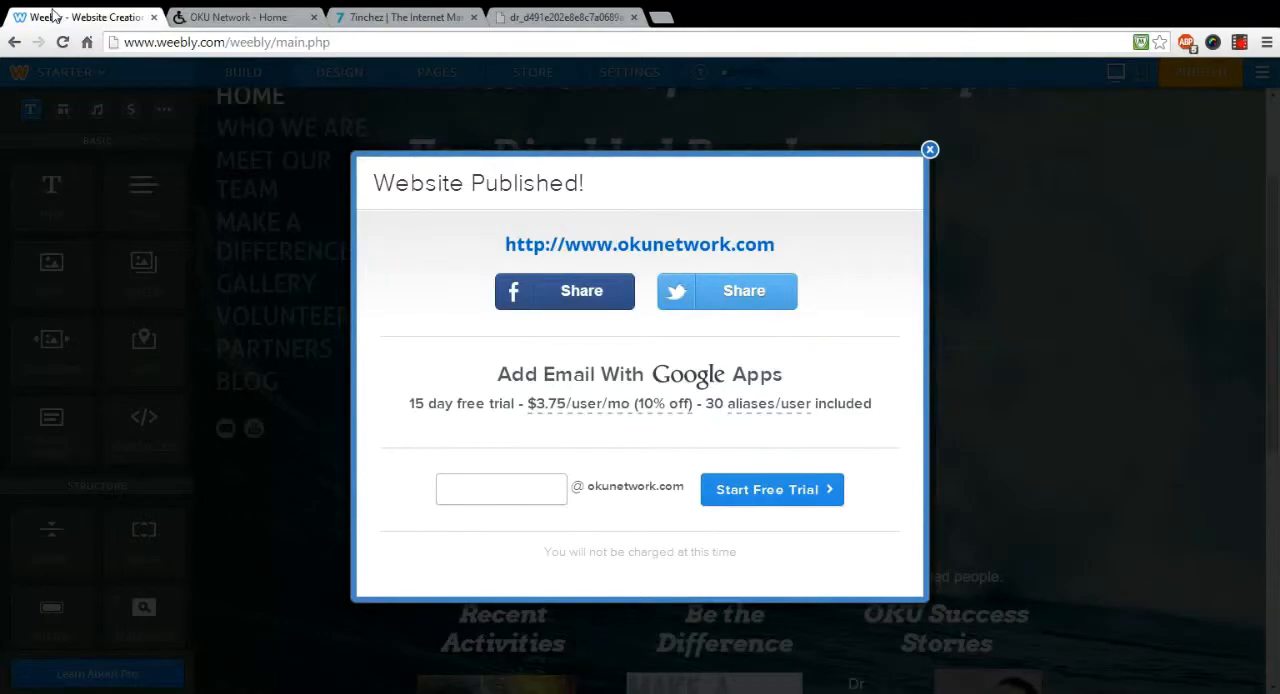
pyautogui.click(929, 150)
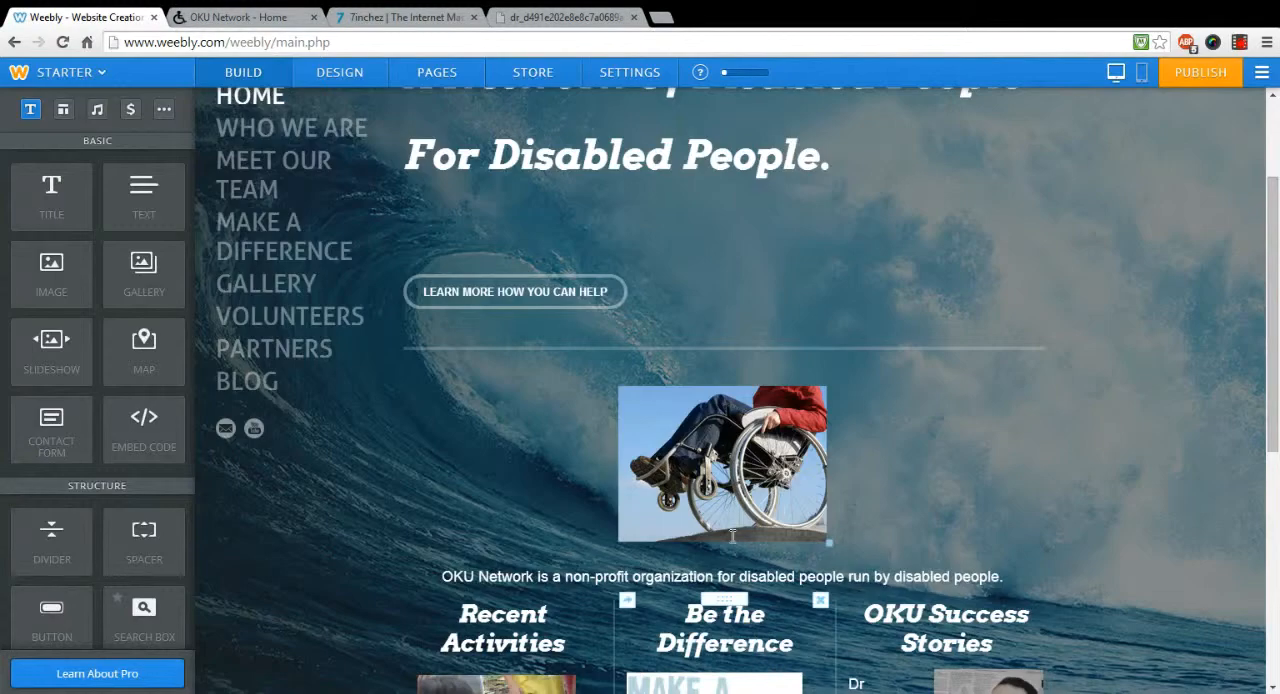
# Step: Delete the wheelchair photo element below the home page's divider
pyautogui.click(762, 440)
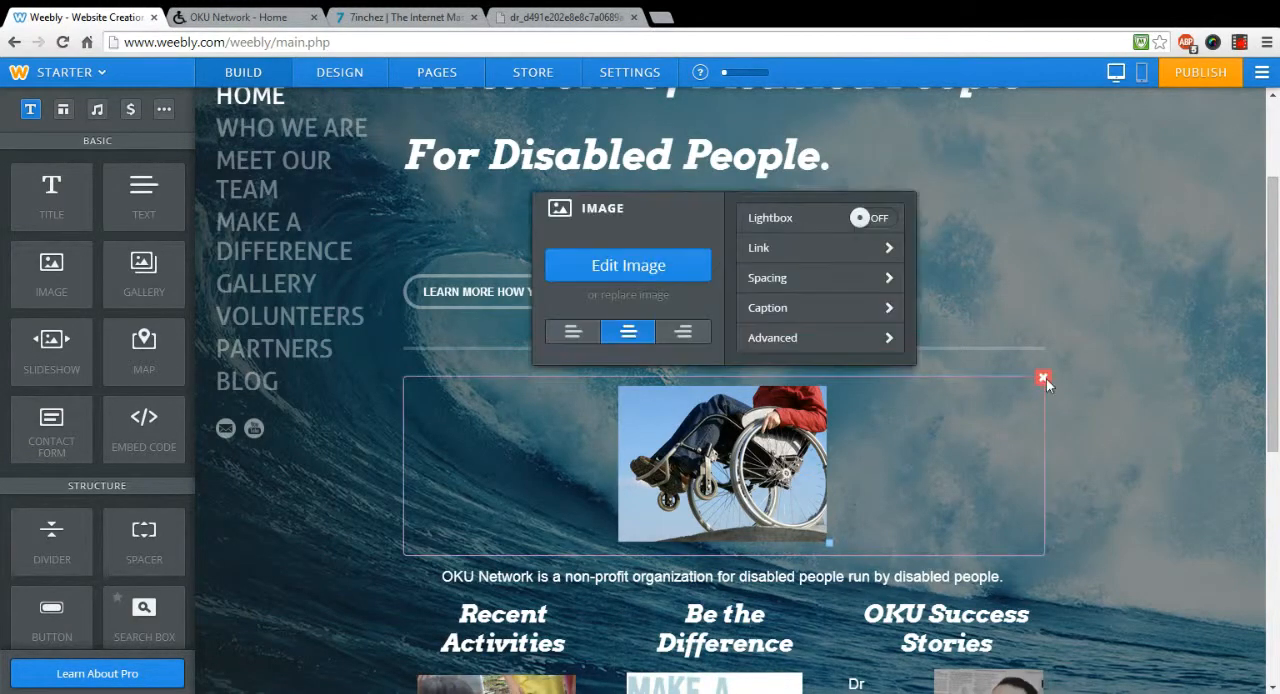
pyautogui.click(1044, 379)
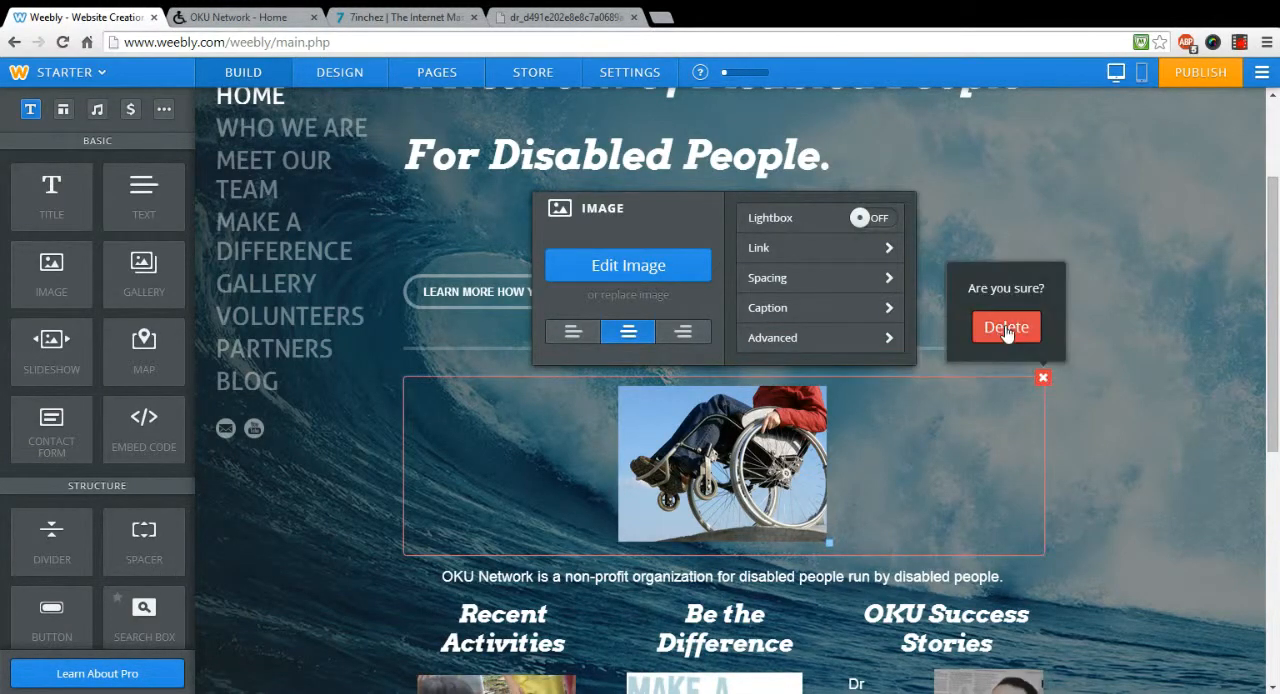
pyautogui.click(1005, 330)
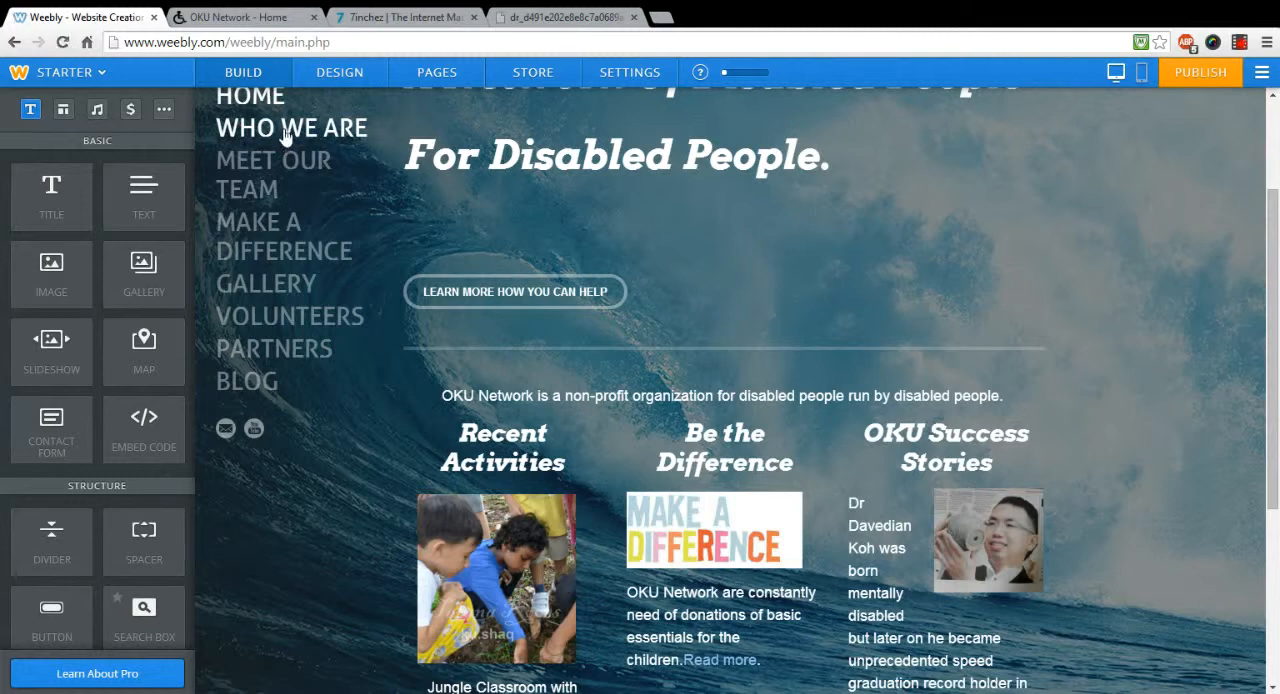
# Step: On the Meet Our Team page, add two image elements side by side below the "Our Team Members" title
pyautogui.scroll(-5, 285, 135)
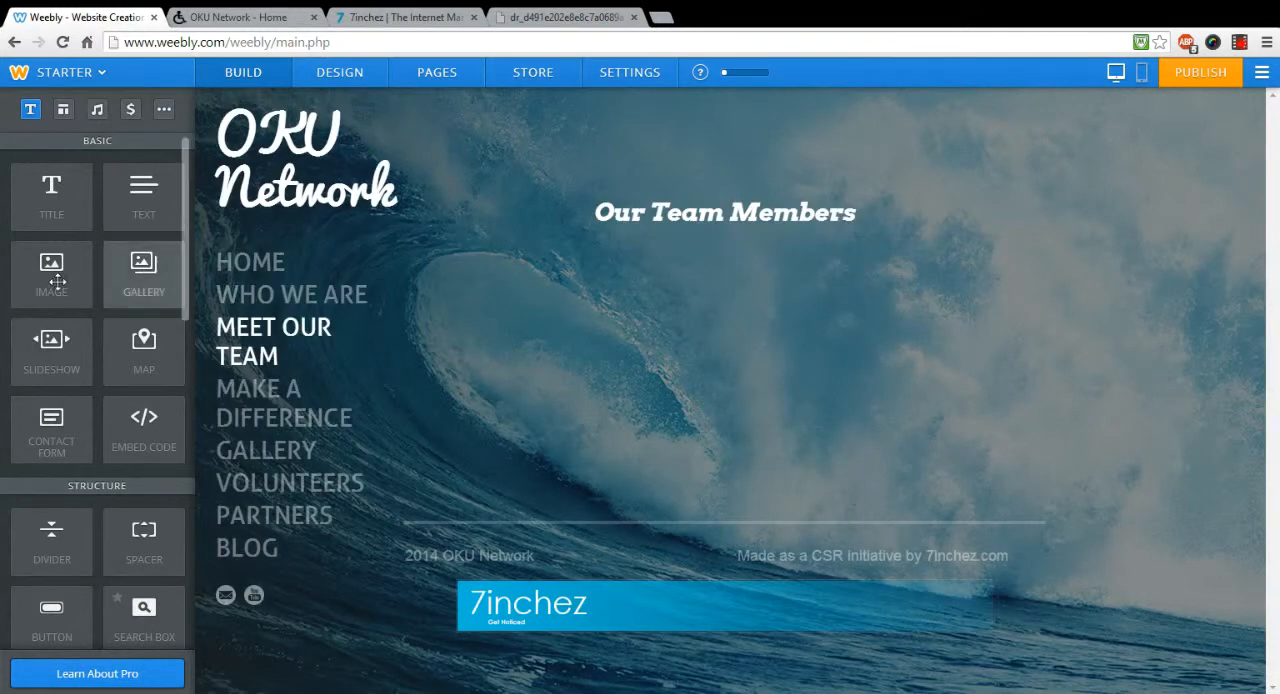
pyautogui.moveTo(57, 282); pyautogui.dragTo(512, 293)
pyautogui.moveTo(42, 283); pyautogui.dragTo(689, 287)
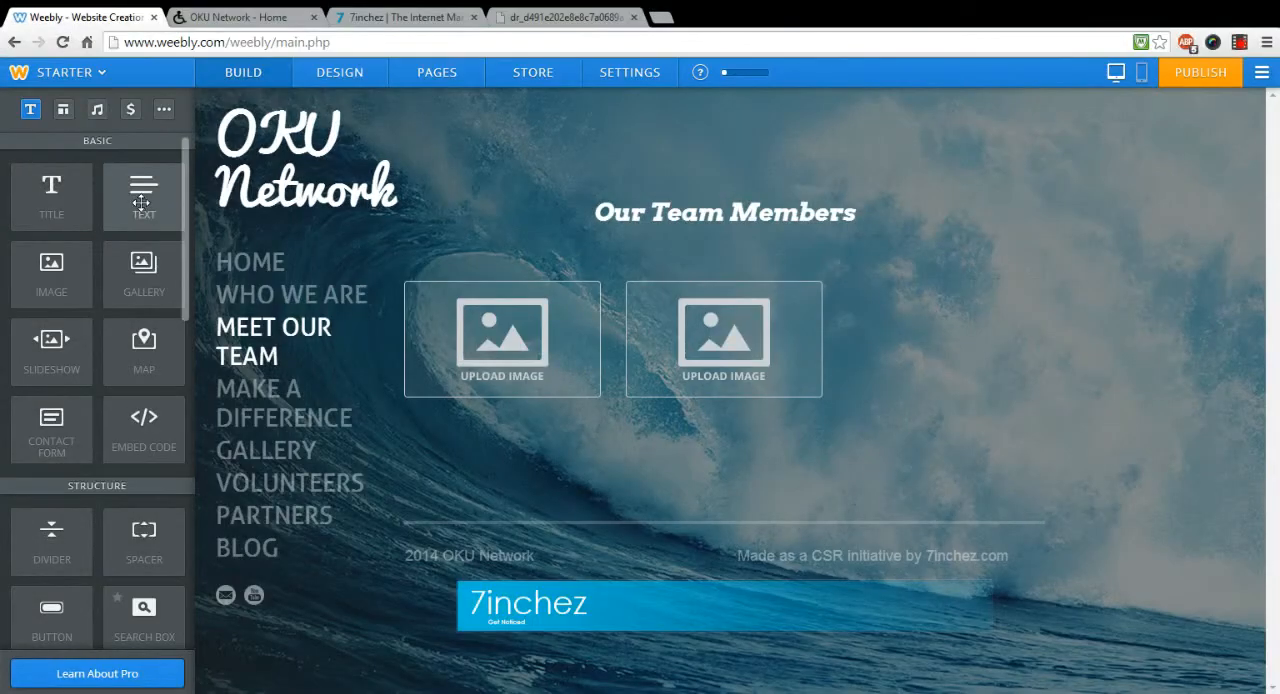
# Step: Add a text element below the two image placeholders, try random sample text in it and clear that text again
pyautogui.moveTo(141, 202); pyautogui.dragTo(467, 430)
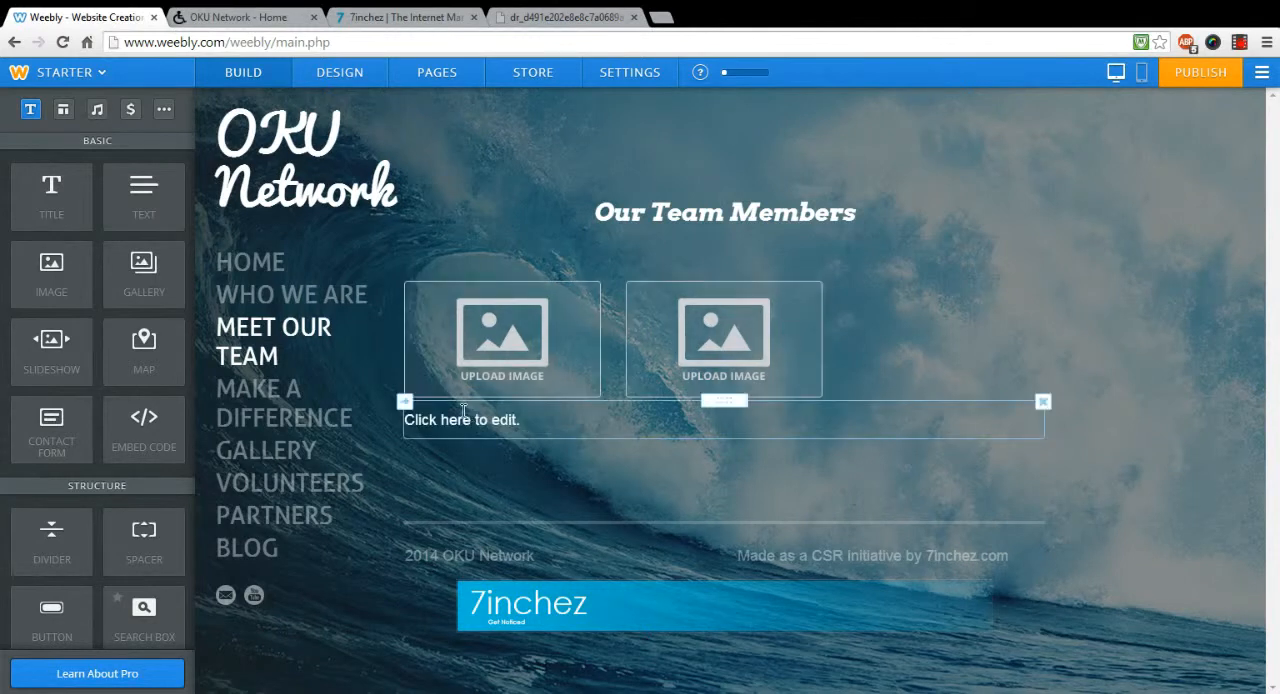
pyautogui.click(463, 410)
pyautogui.write('d;vsfjsfjgdgbjdg.jd;g')
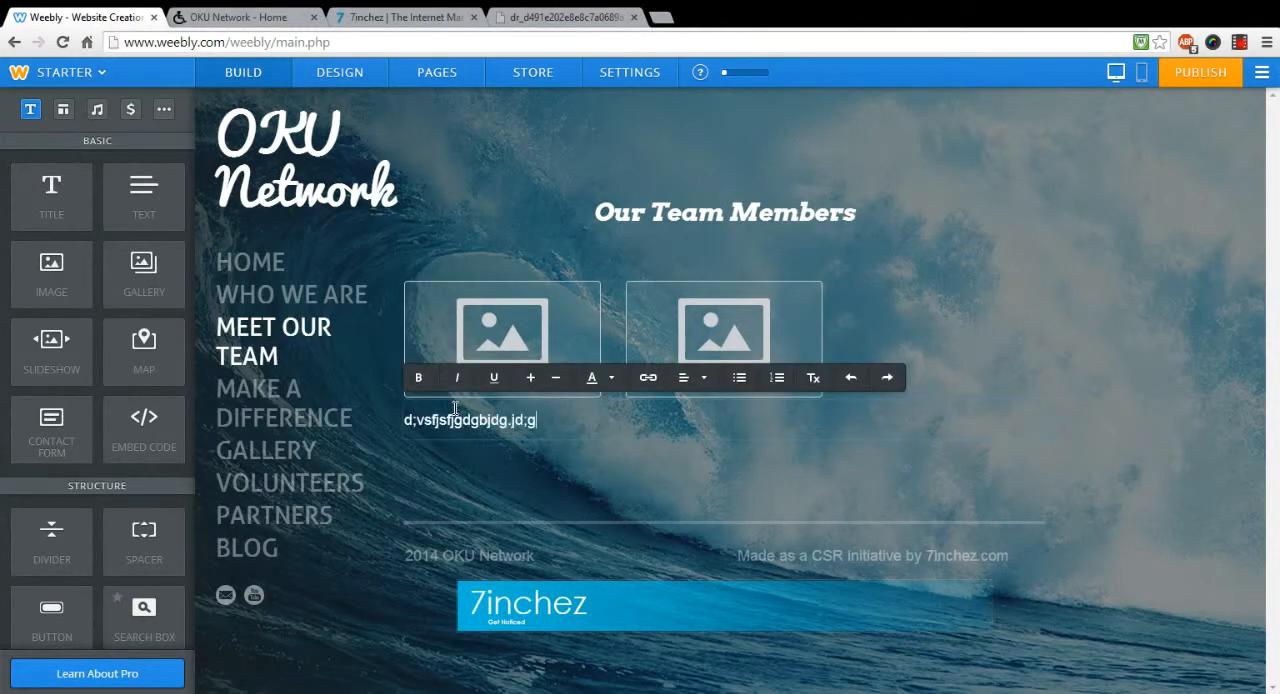
pyautogui.press('BackSpace')
pyautogui.press('BackSpace')
pyautogui.press('BackSpace')
pyautogui.press('BackSpace')
pyautogui.press('BackSpace')
pyautogui.press('BackSpace')
pyautogui.press('BackSpace')
pyautogui.press('BackSpace')
pyautogui.press('BackSpace')
pyautogui.press('BackSpace')
pyautogui.press('BackSpace')
pyautogui.press('BackSpace')
pyautogui.press('BackSpace')
pyautogui.press('BackSpace')
pyautogui.press('BackSpace')
pyautogui.press('BackSpace')
pyautogui.press('BackSpace')
pyautogui.press('BackSpace')
pyautogui.press('BackSpace')
pyautogui.press('BackSpace')
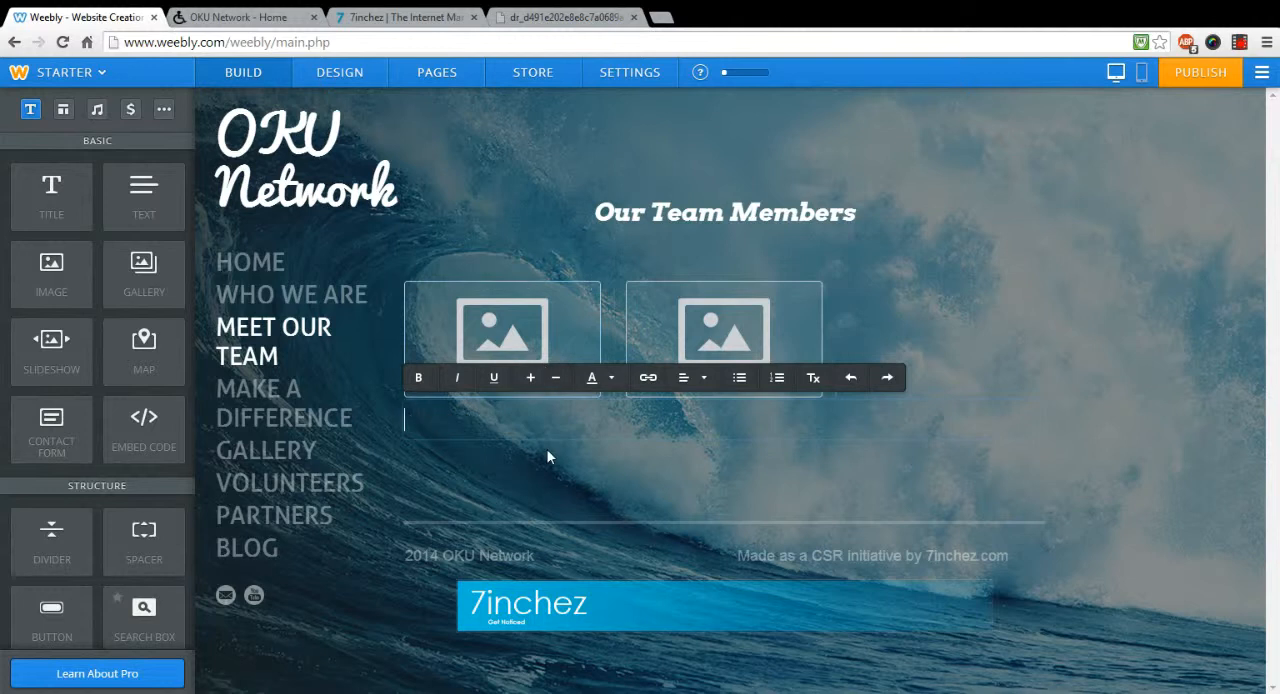
pyautogui.click(959, 455)
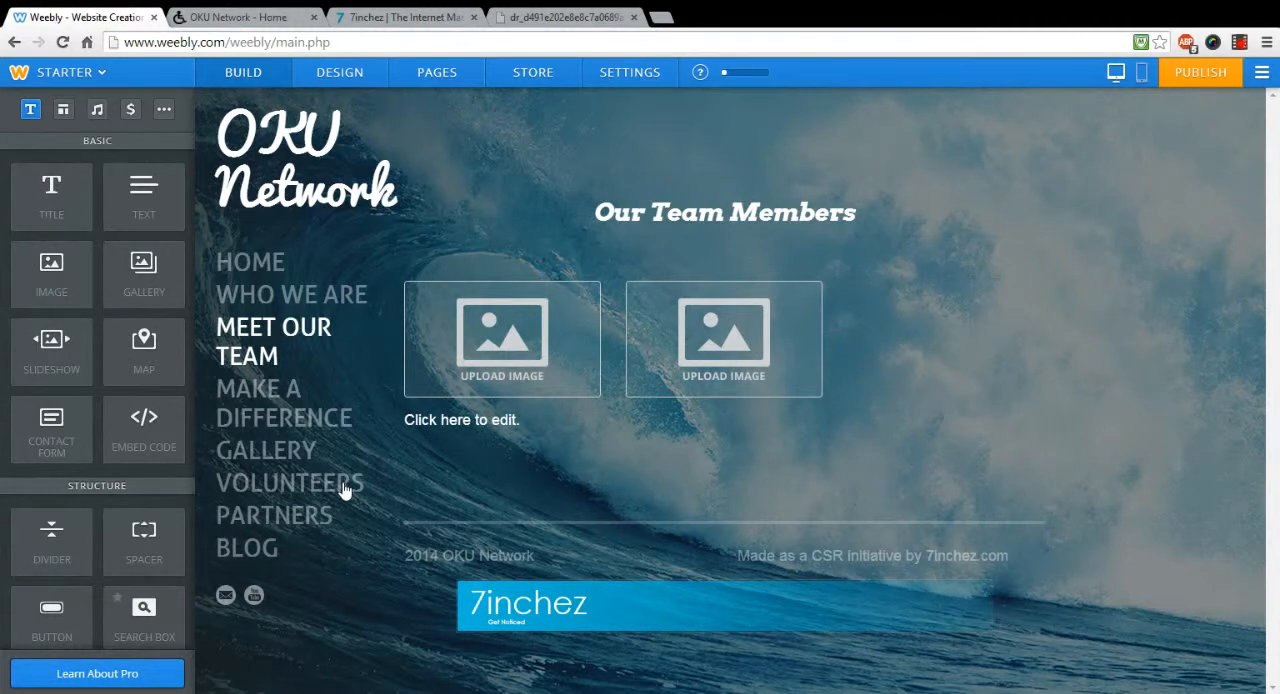
# Step: Try adding a slideshow in the Simple Slideshow style below the text element, closing its photo manager without uploading anything
pyautogui.moveTo(52, 357); pyautogui.dragTo(647, 484)
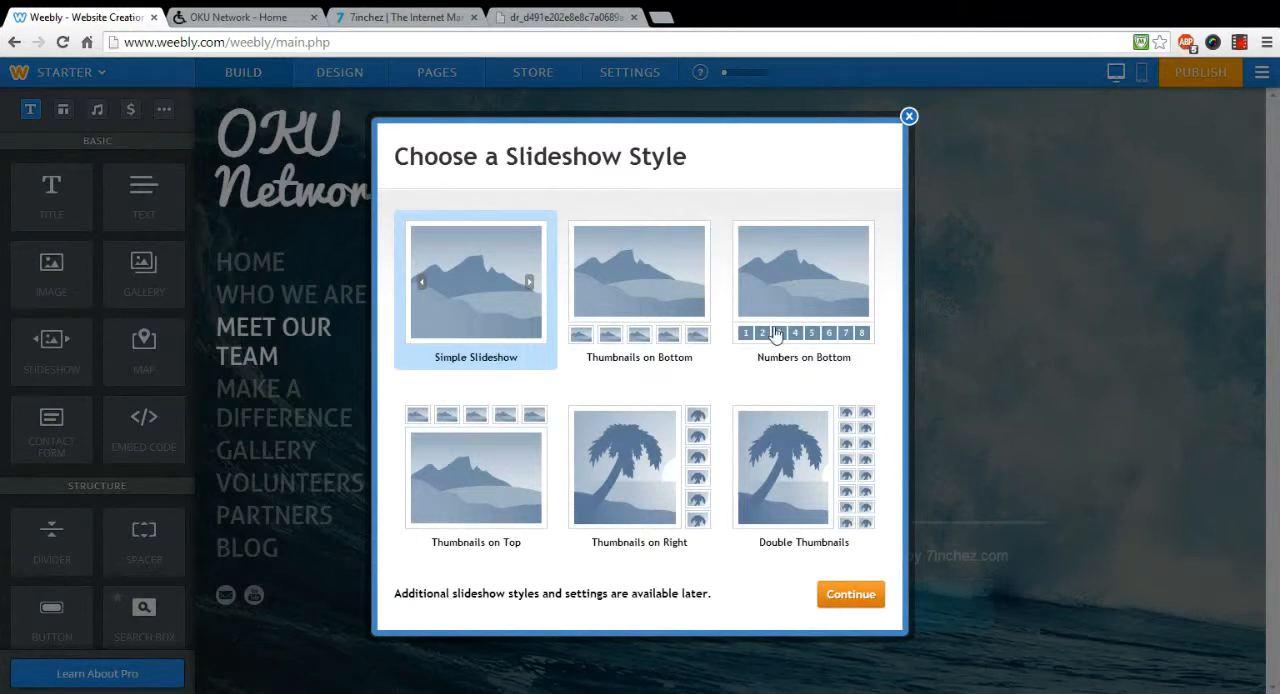
pyautogui.click(845, 605)
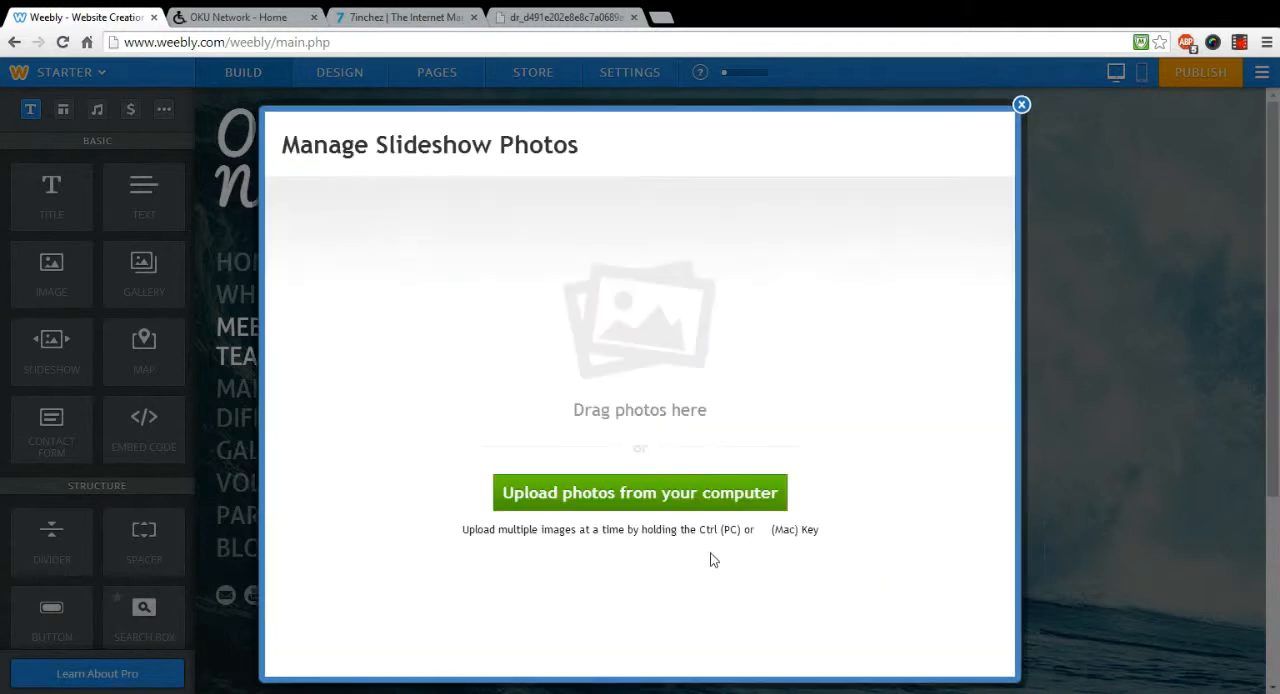
pyautogui.click(1021, 105)
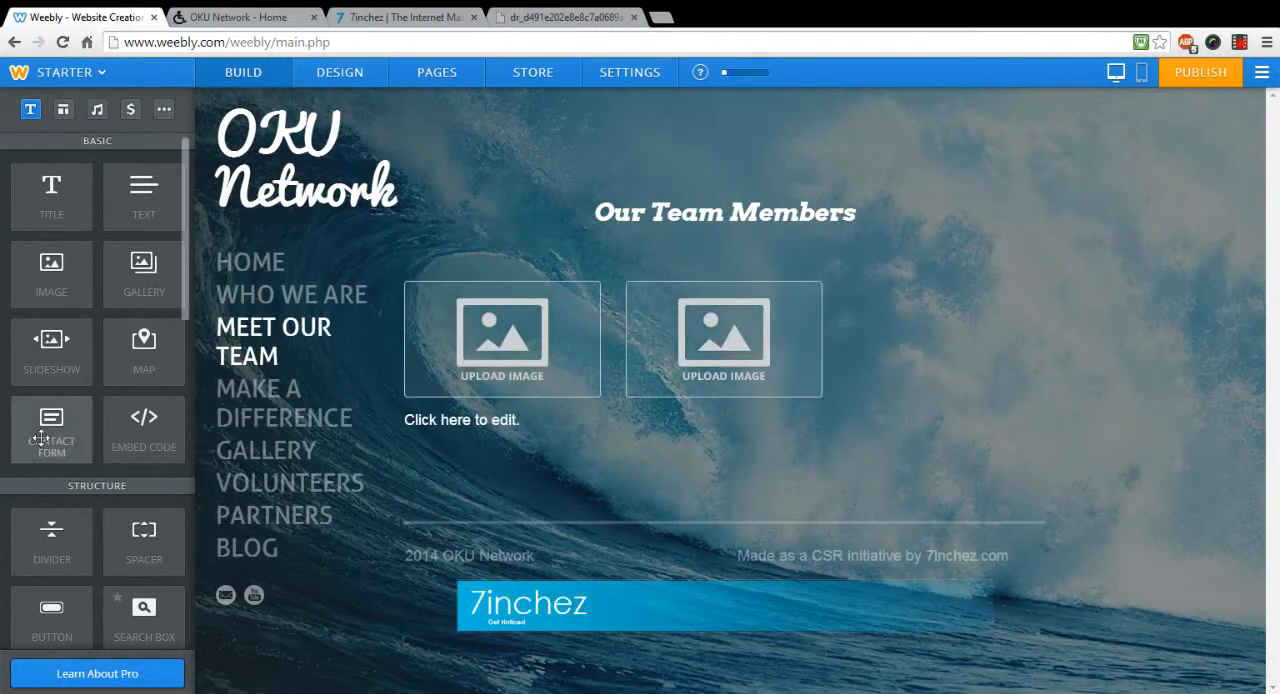
# Step: On the Volunteers page, add the network's hotline e-mail address as a new last line of the volunteer contact text
pyautogui.click(266, 492)
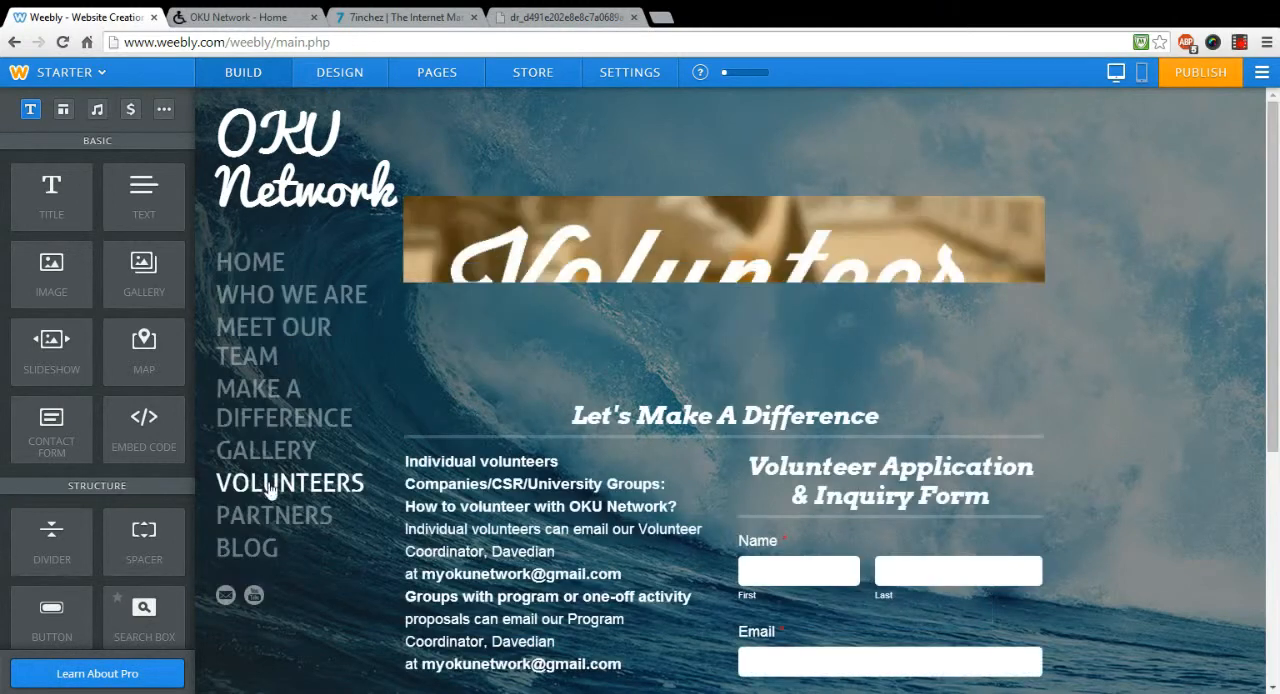
pyautogui.scroll(-1, 857, 415)
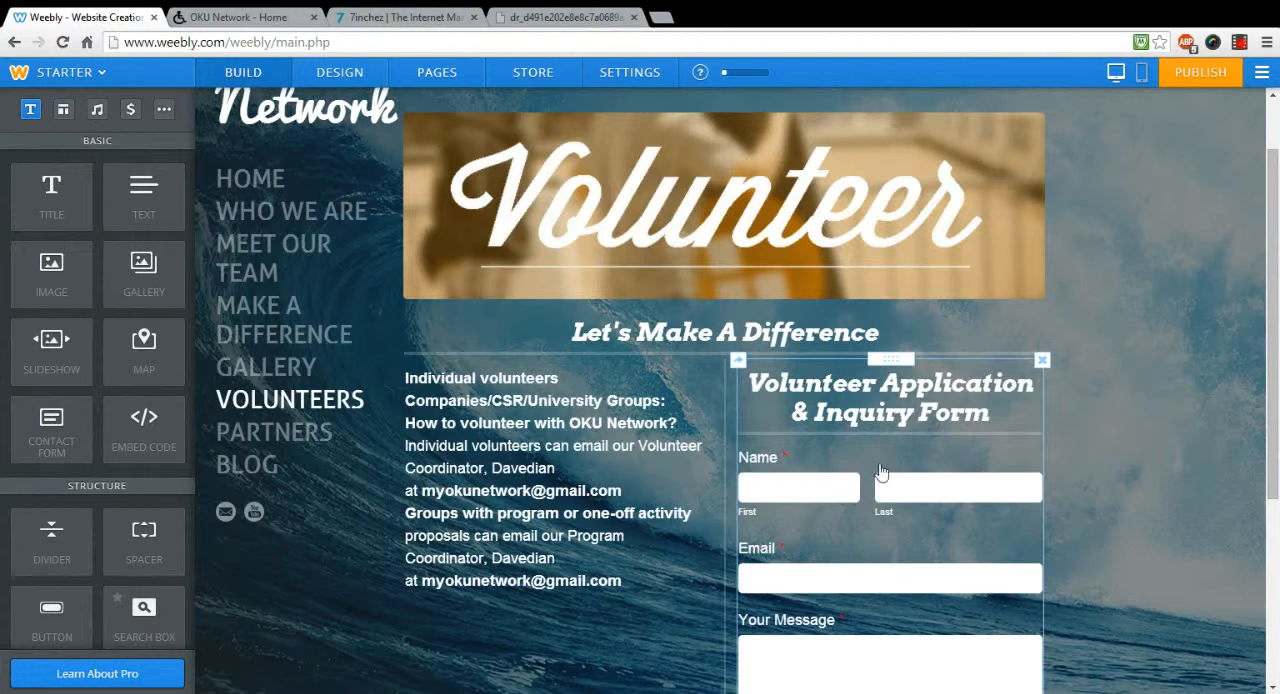
pyautogui.scroll(-1, 880, 480)
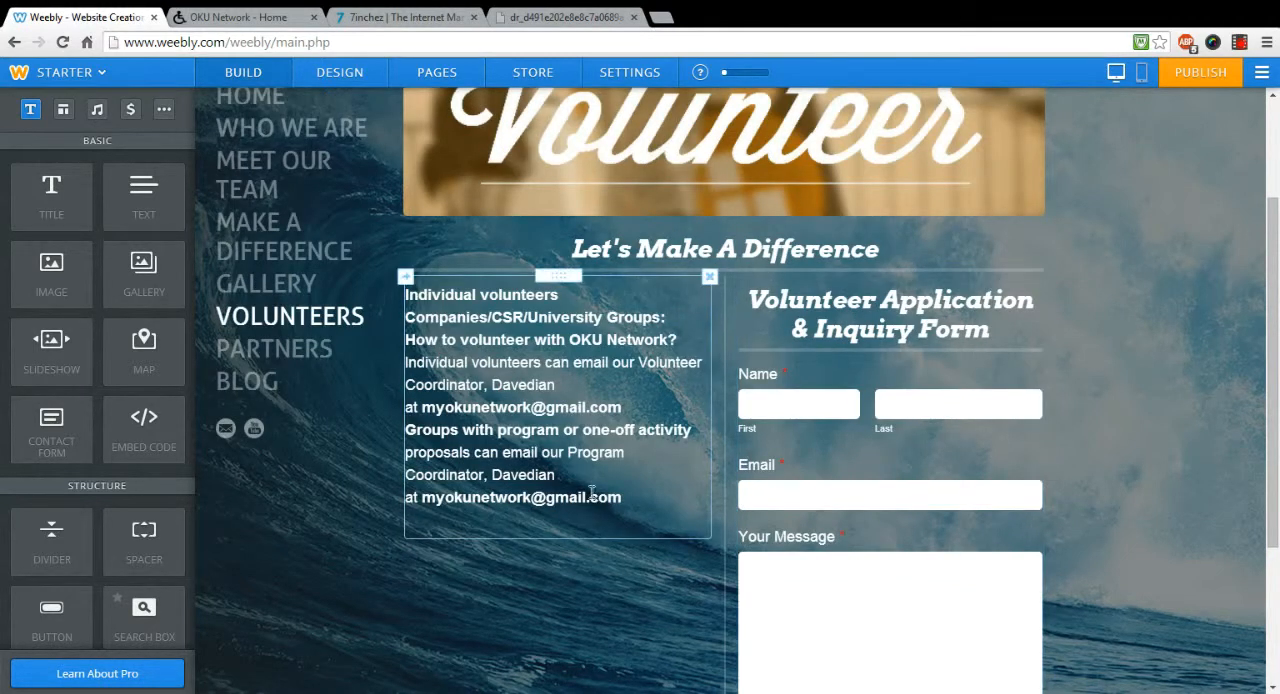
pyautogui.click(629, 502)
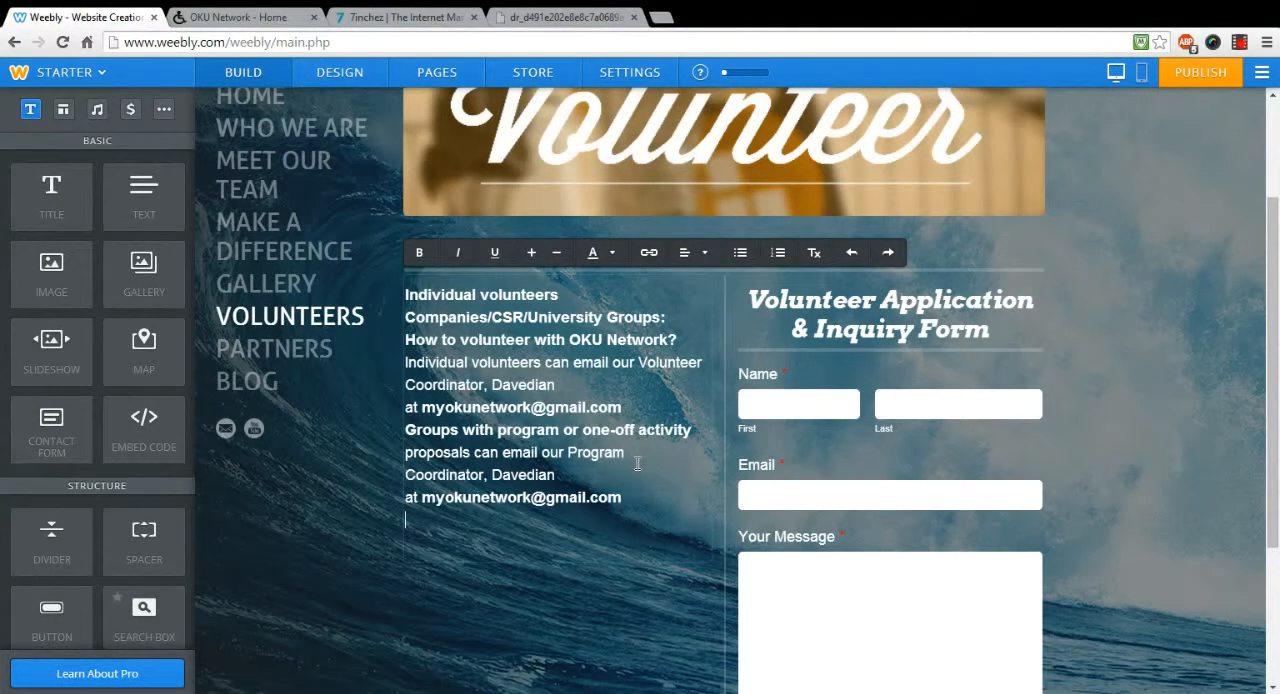
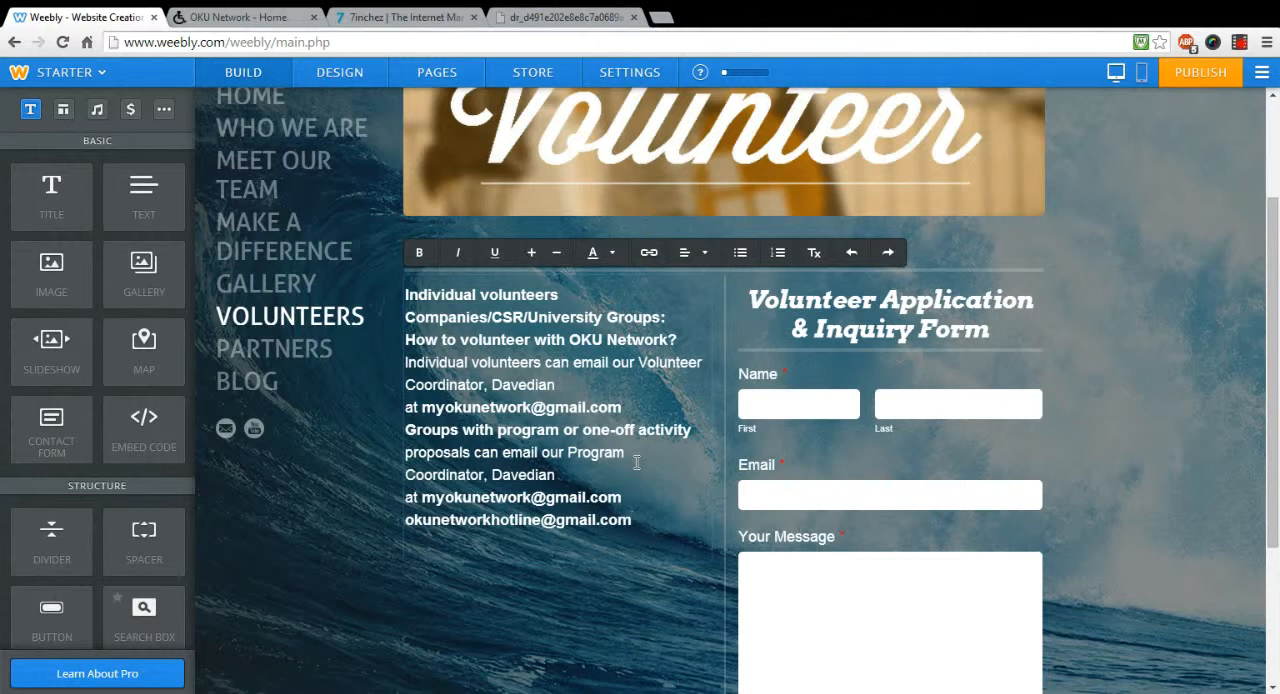
# Step: Delete the hotline e-mail address from the last line of the volunteer contact text and finish editing the text
pyautogui.hotkey('shift', 'Home')
pyautogui.hotkey('shift', 'Up')
pyautogui.hotkey('shift', 'Down')
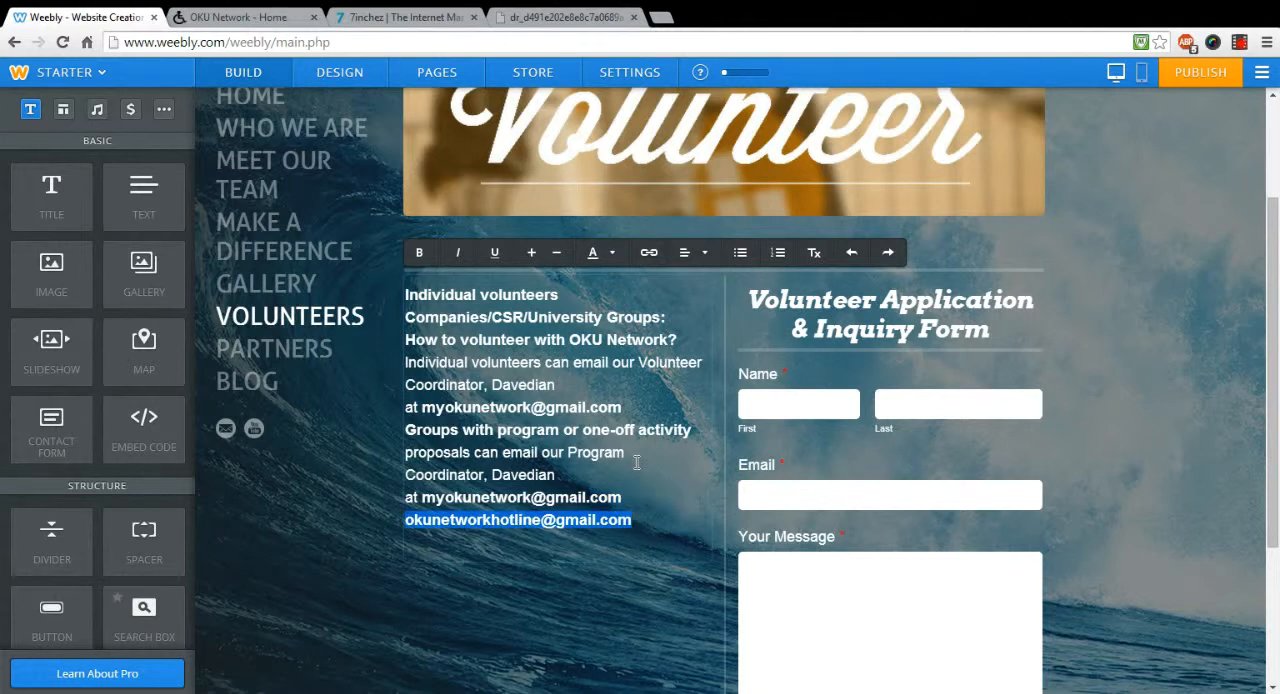
pyautogui.press('BackSpace')
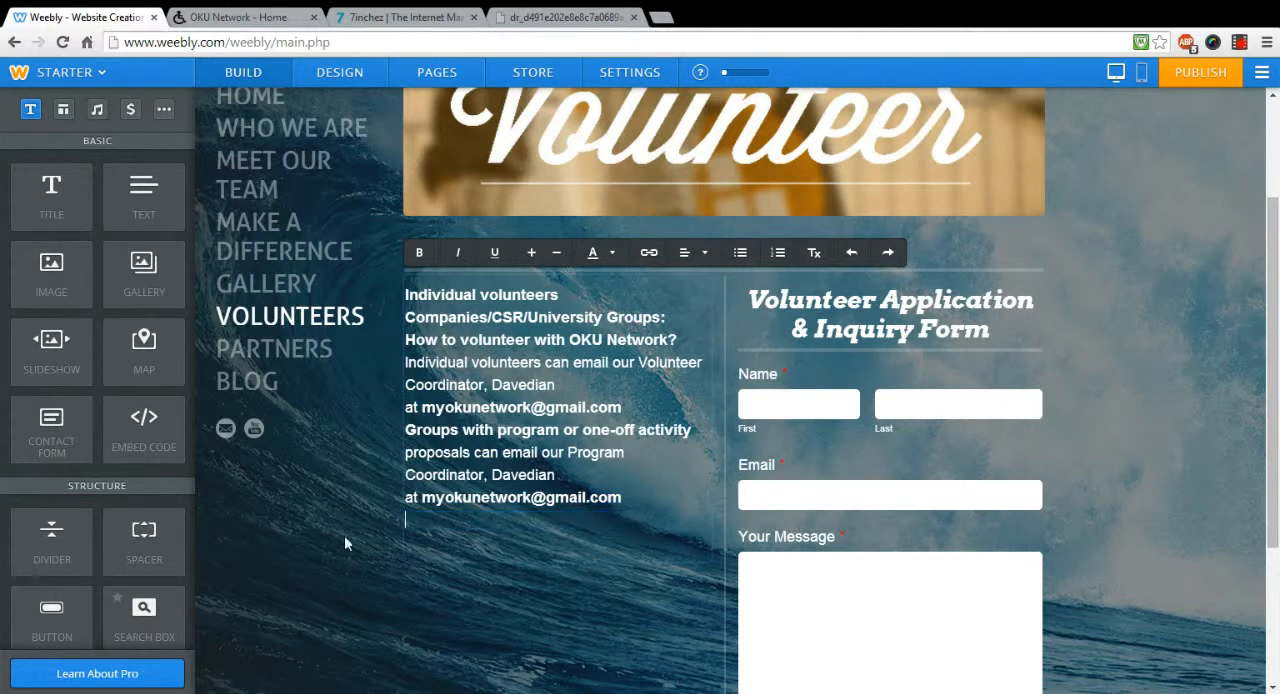
pyautogui.click(307, 550)
# Step: Add a YouTube element below the volunteer contact text and open its video settings
pyautogui.scroll(-1, 205, 480)
pyautogui.scroll(-1, 142, 466)
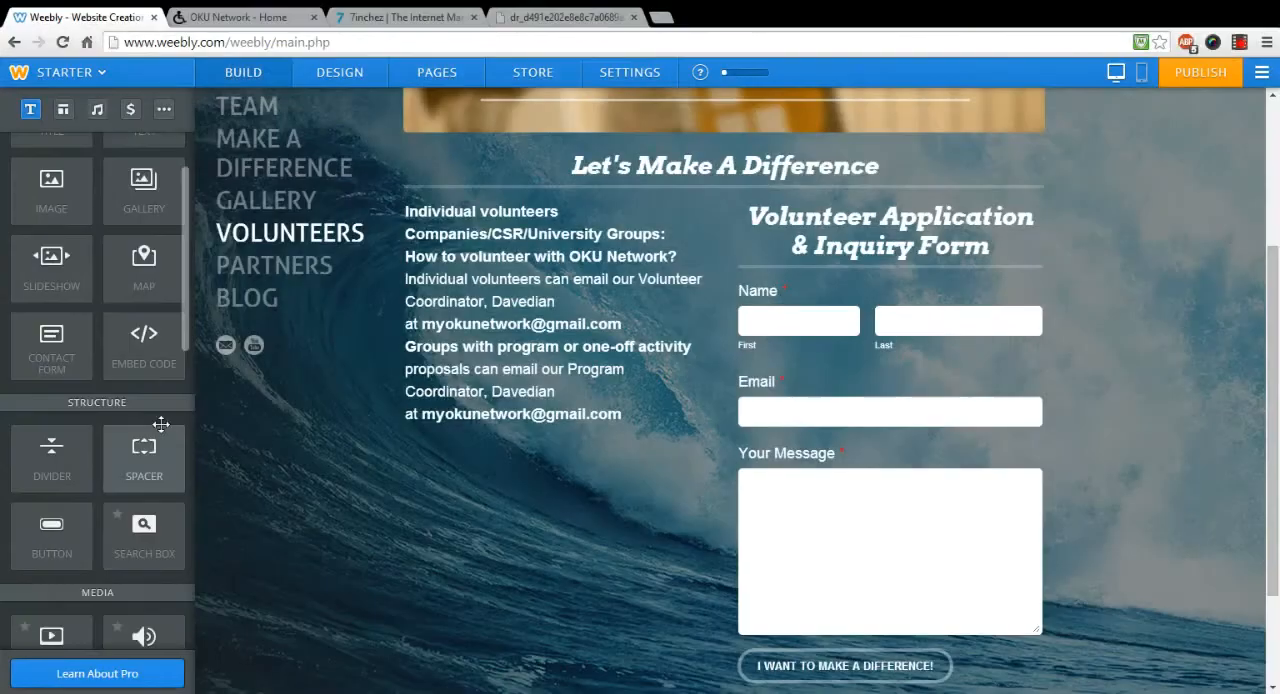
pyautogui.scroll(-3, 161, 424)
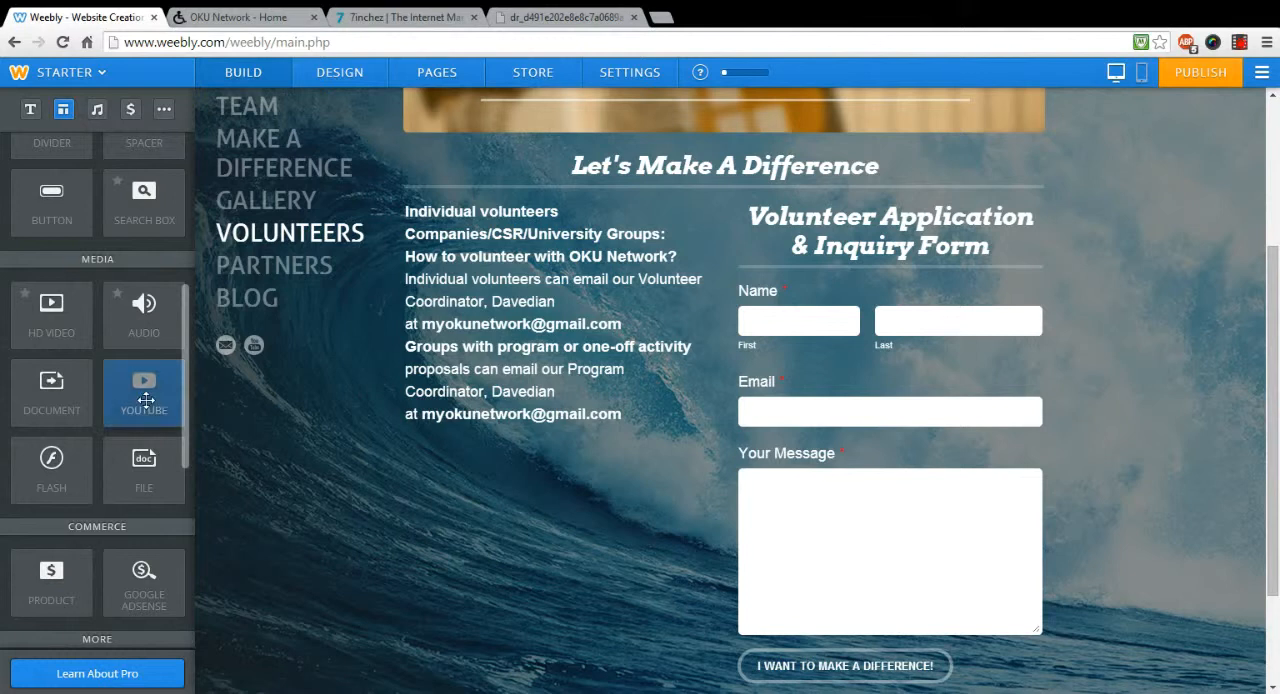
pyautogui.moveTo(146, 400); pyautogui.dragTo(452, 503)
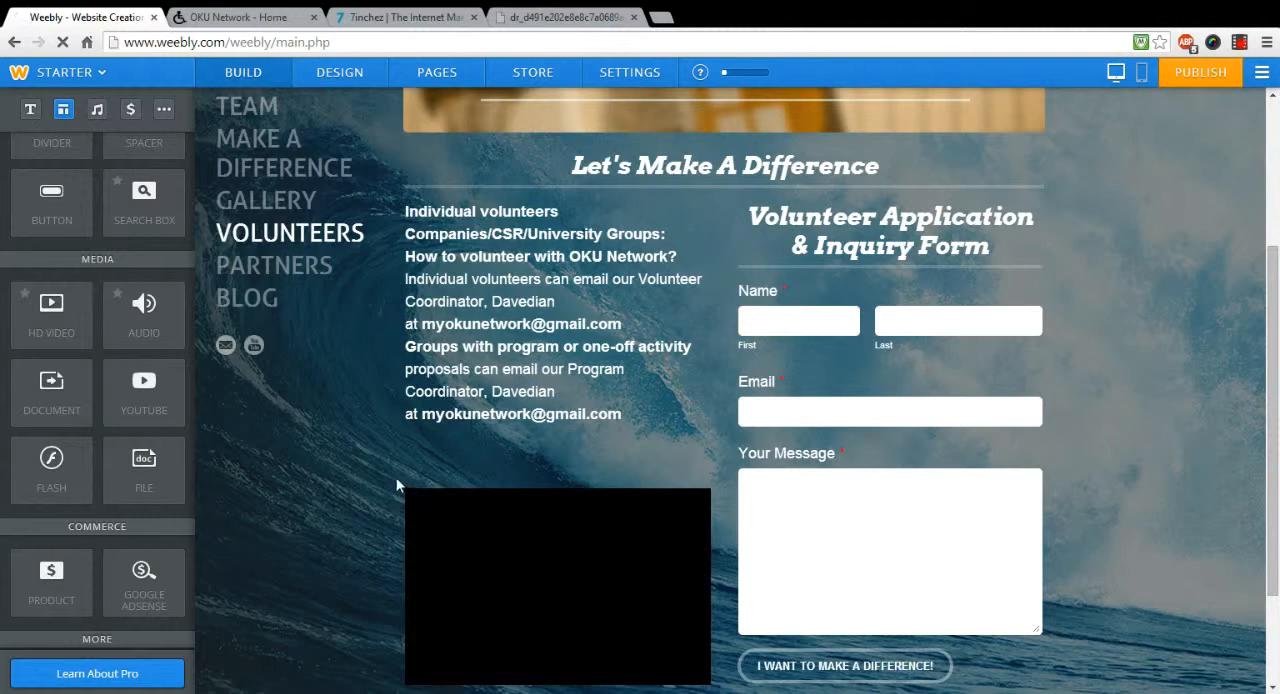
pyautogui.scroll(-1, 380, 478)
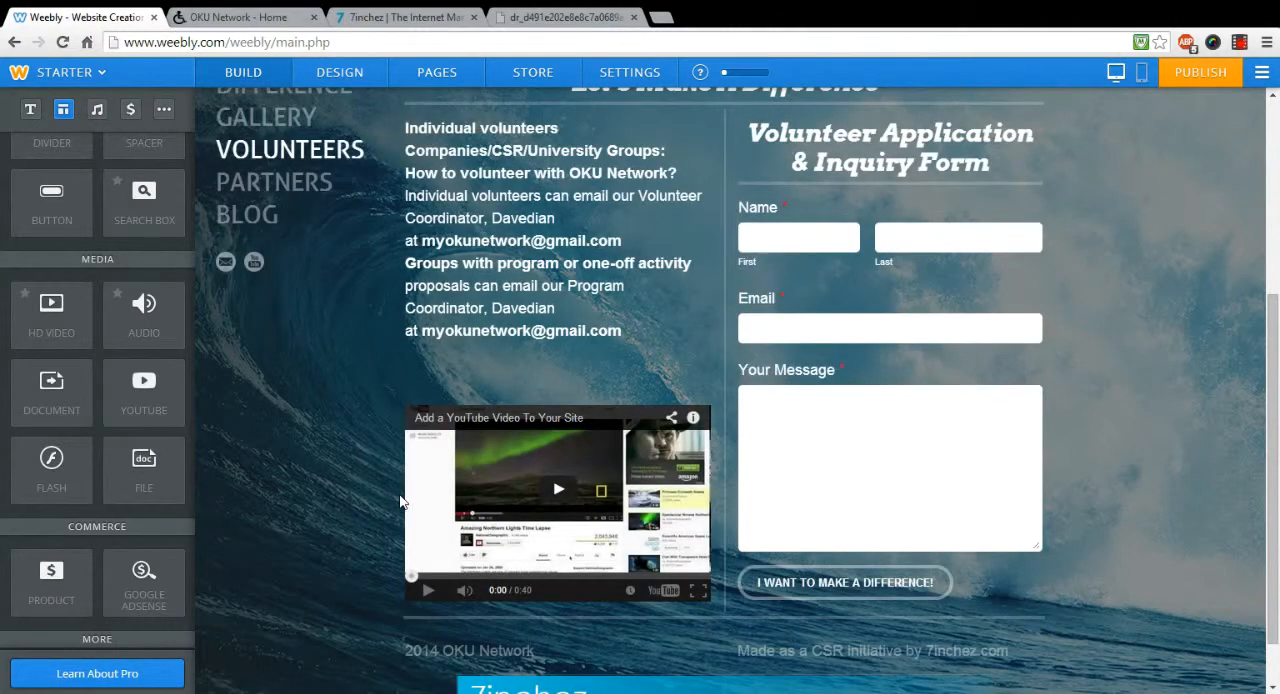
pyautogui.moveTo(405, 515)
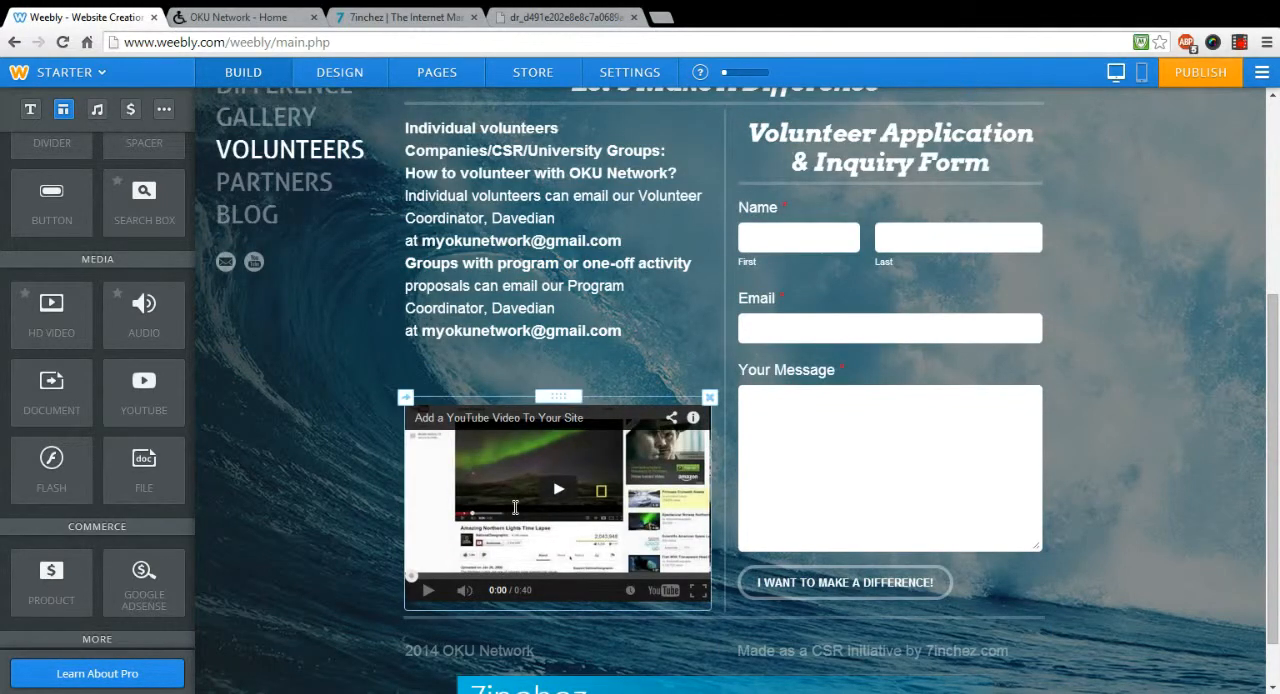
pyautogui.click(515, 507)
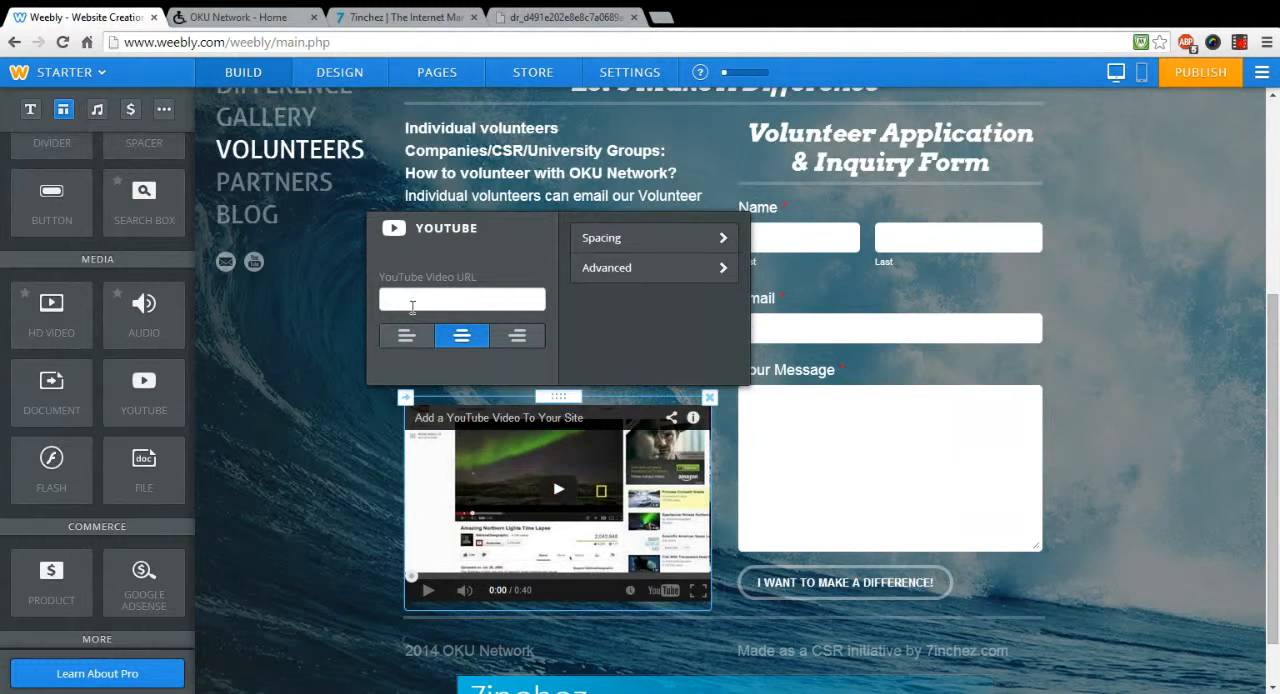
# Step: Open YouTube in a new browser tab and search for "inspiring peech by disabled person"
pyautogui.click(661, 17)
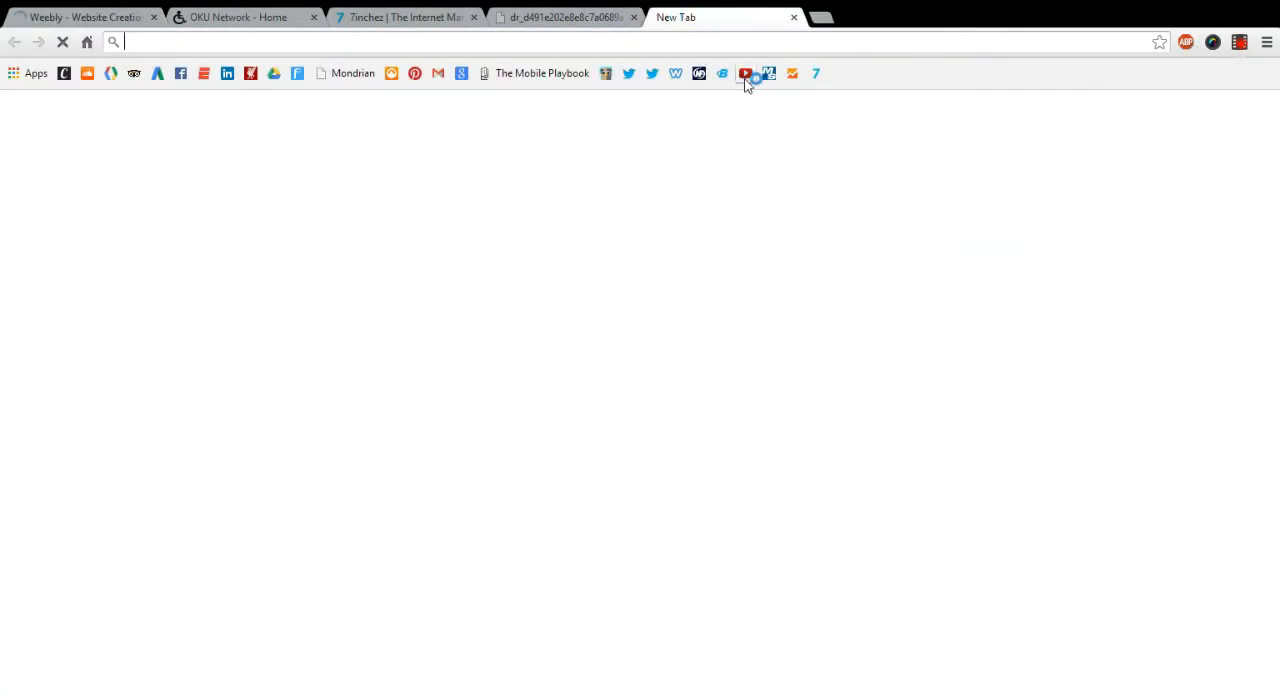
pyautogui.click(745, 74)
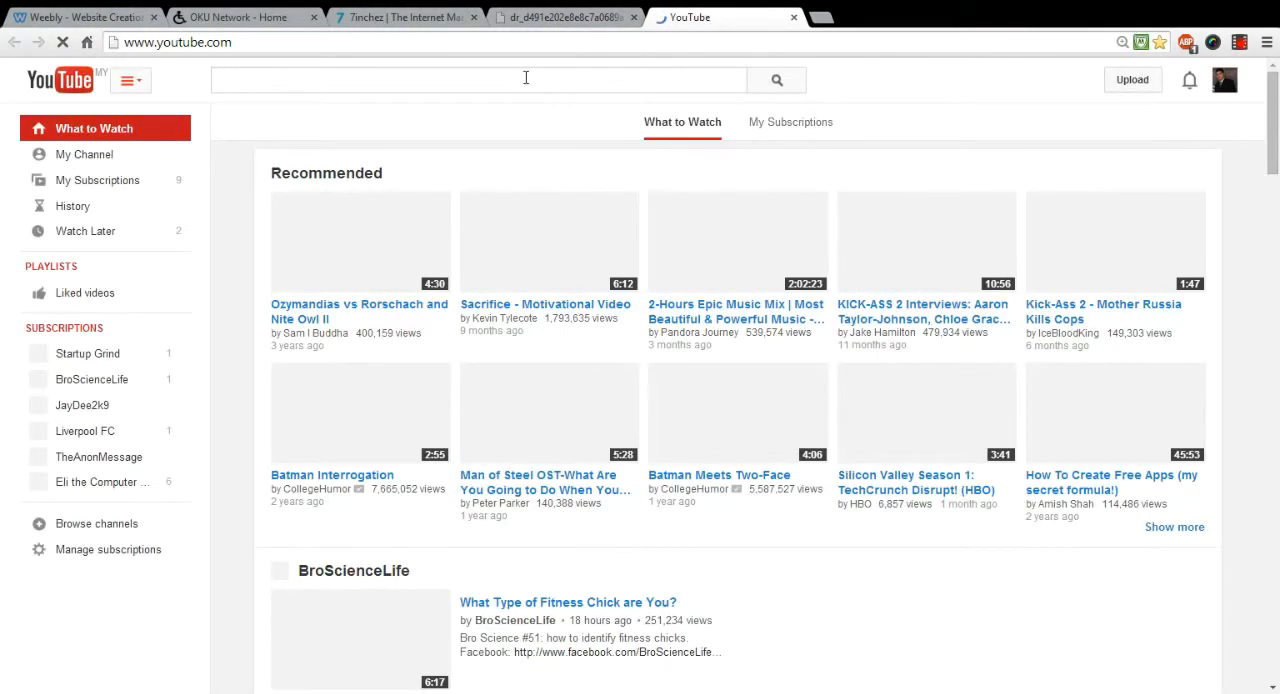
pyautogui.write('inspirin')
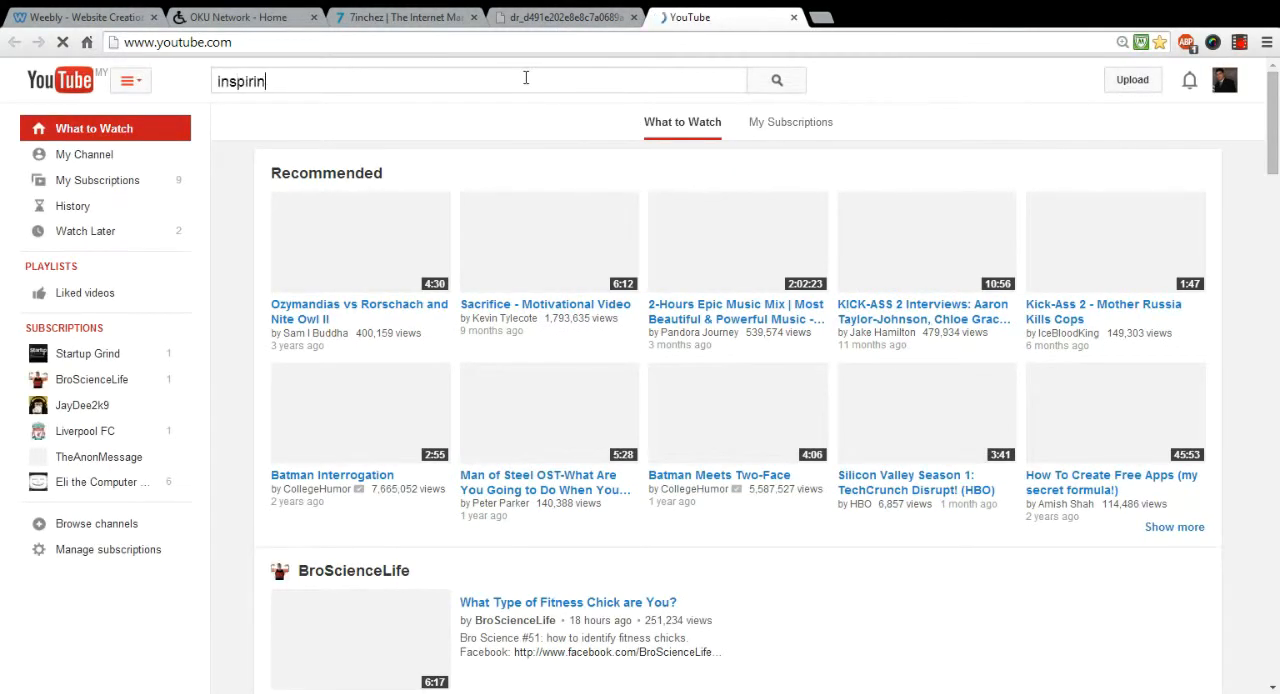
pyautogui.write('g ')
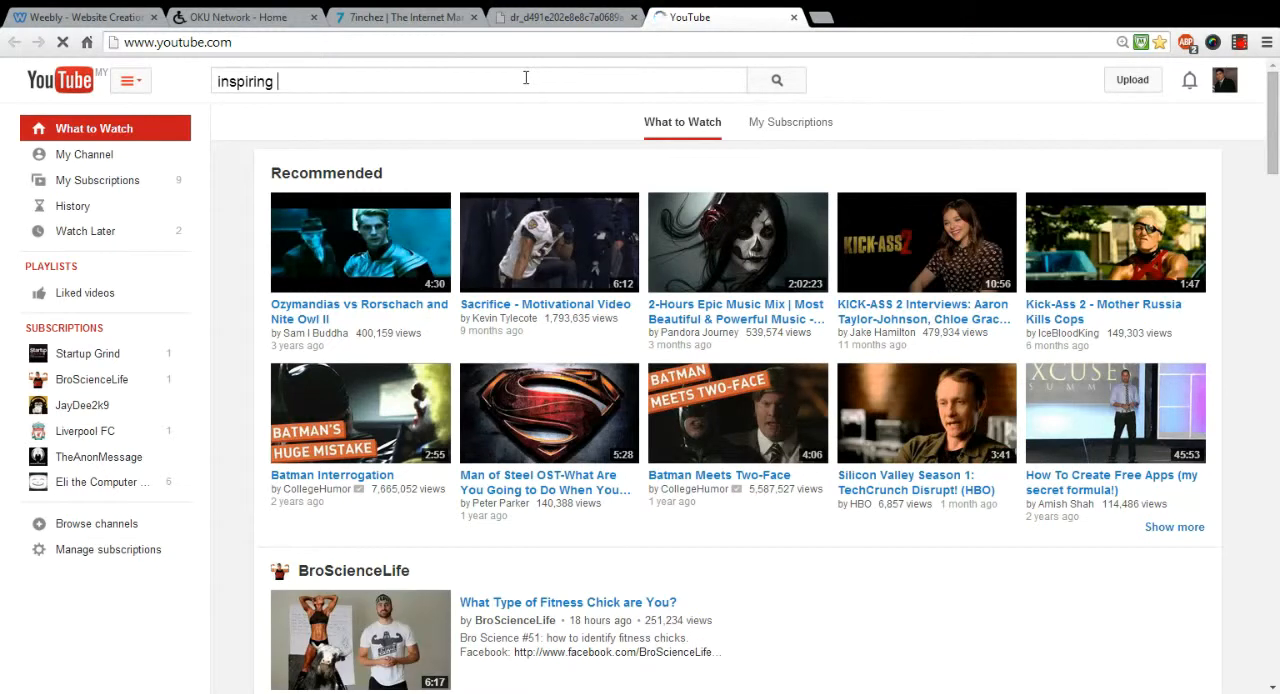
pyautogui.write('peech ')
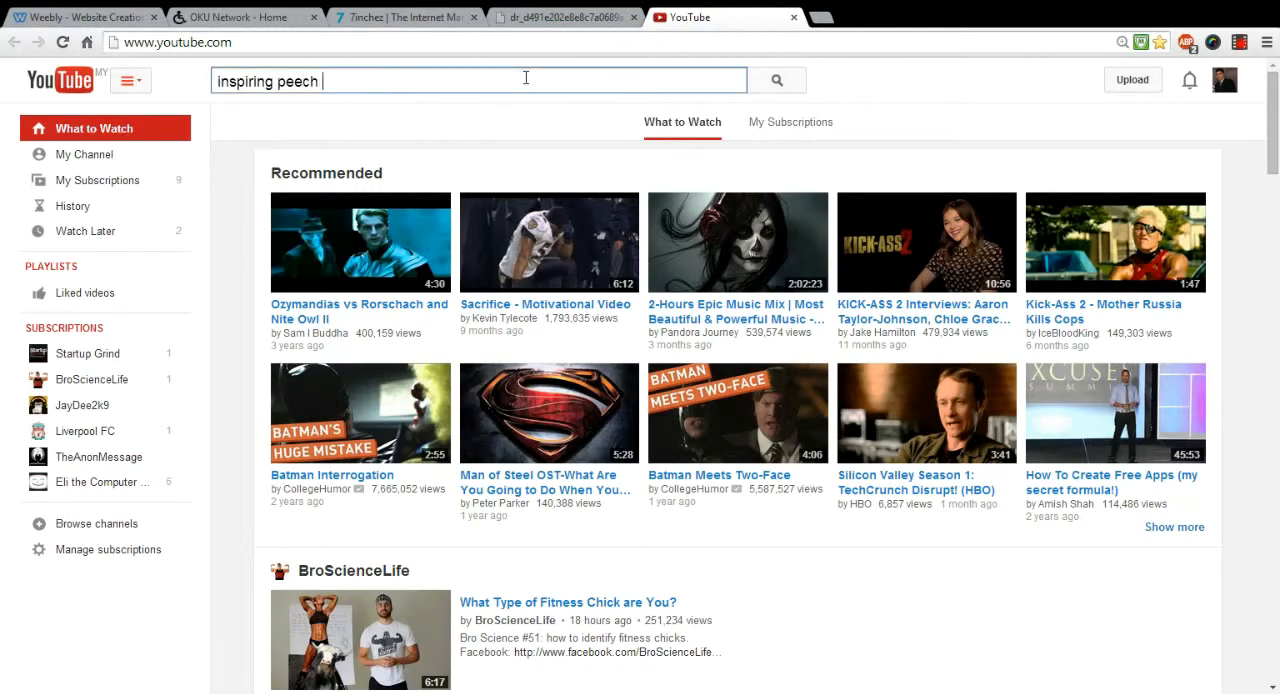
pyautogui.write('by disabled person')
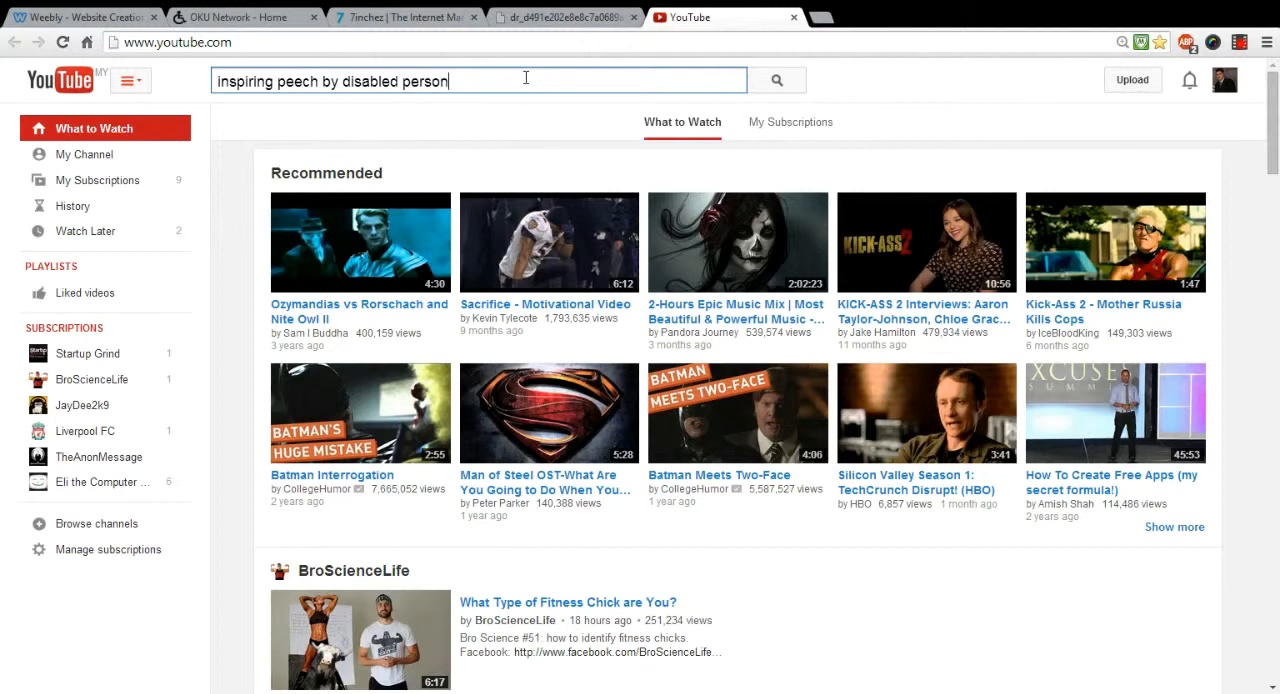
pyautogui.press('Return')
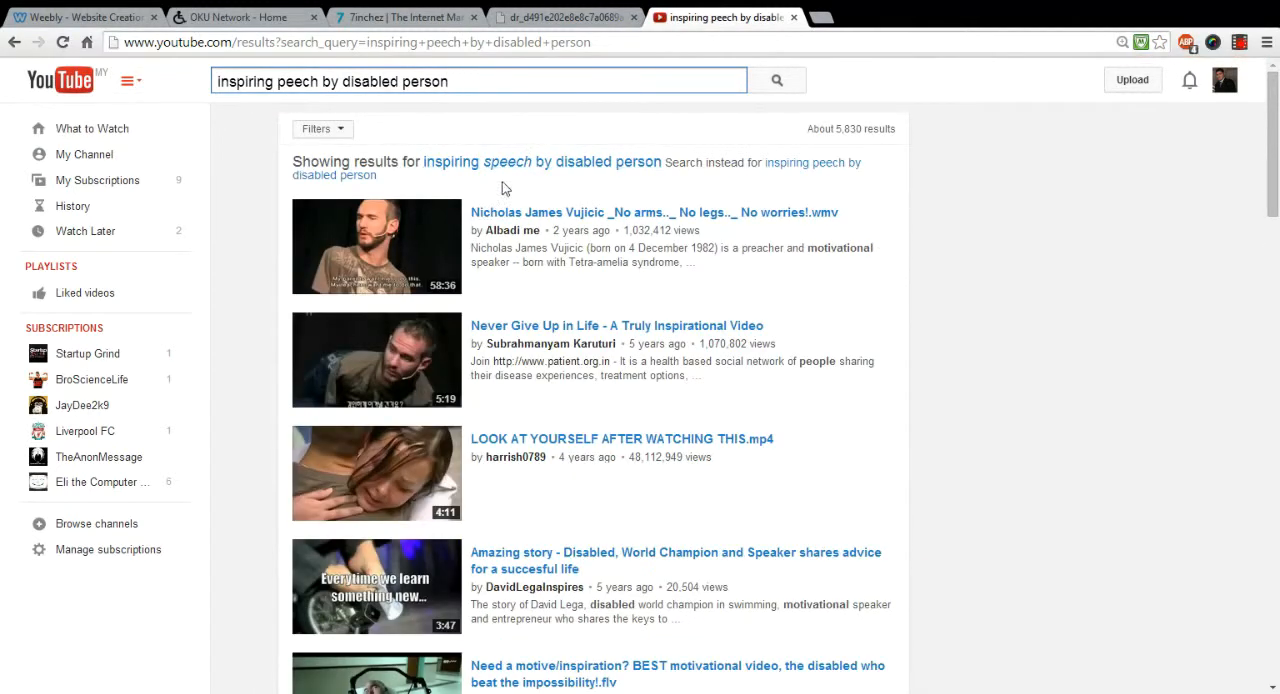
# Step: Open the first video result, copy its web address and set it as the YouTube element's video URL in the Weebly editor
pyautogui.click(385, 218)
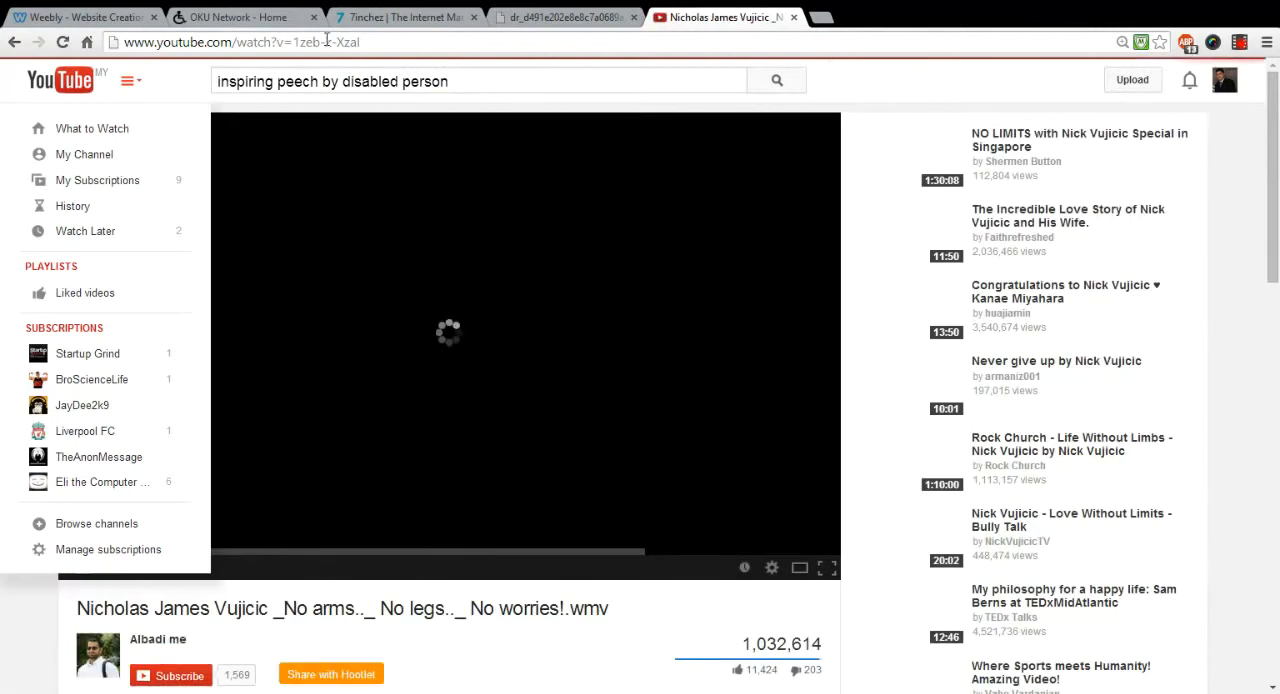
pyautogui.click(326, 42)
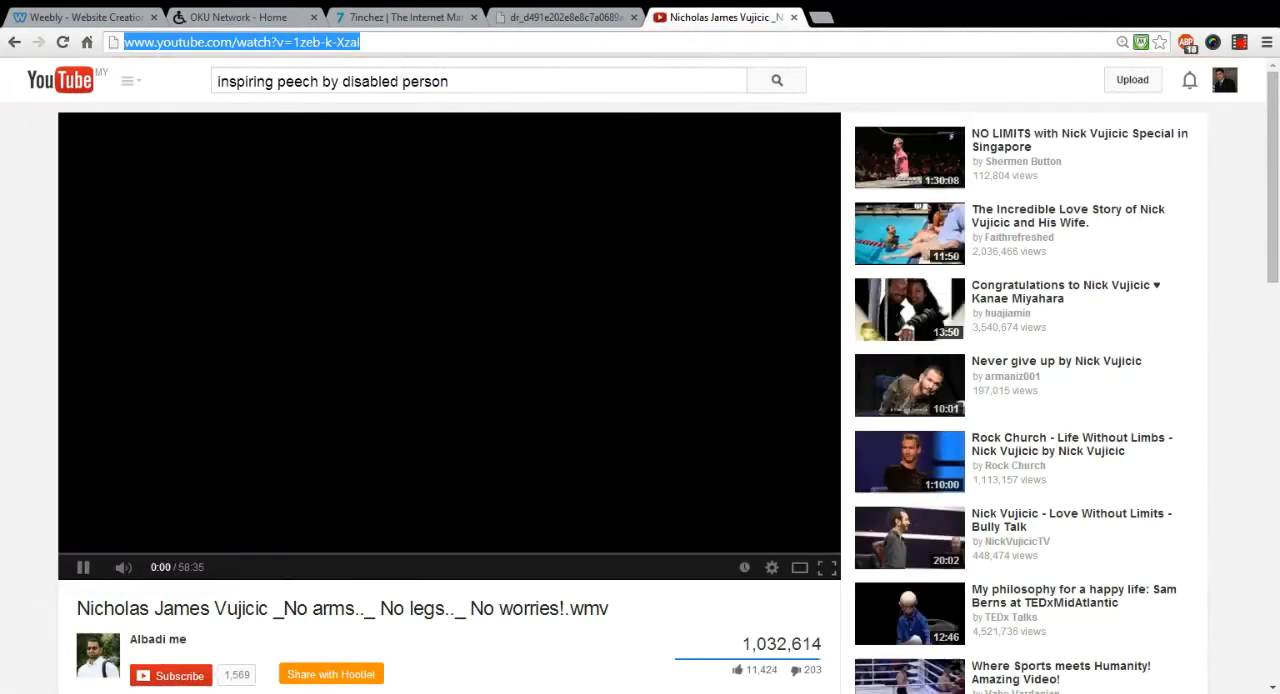
pyautogui.click(388, 313)
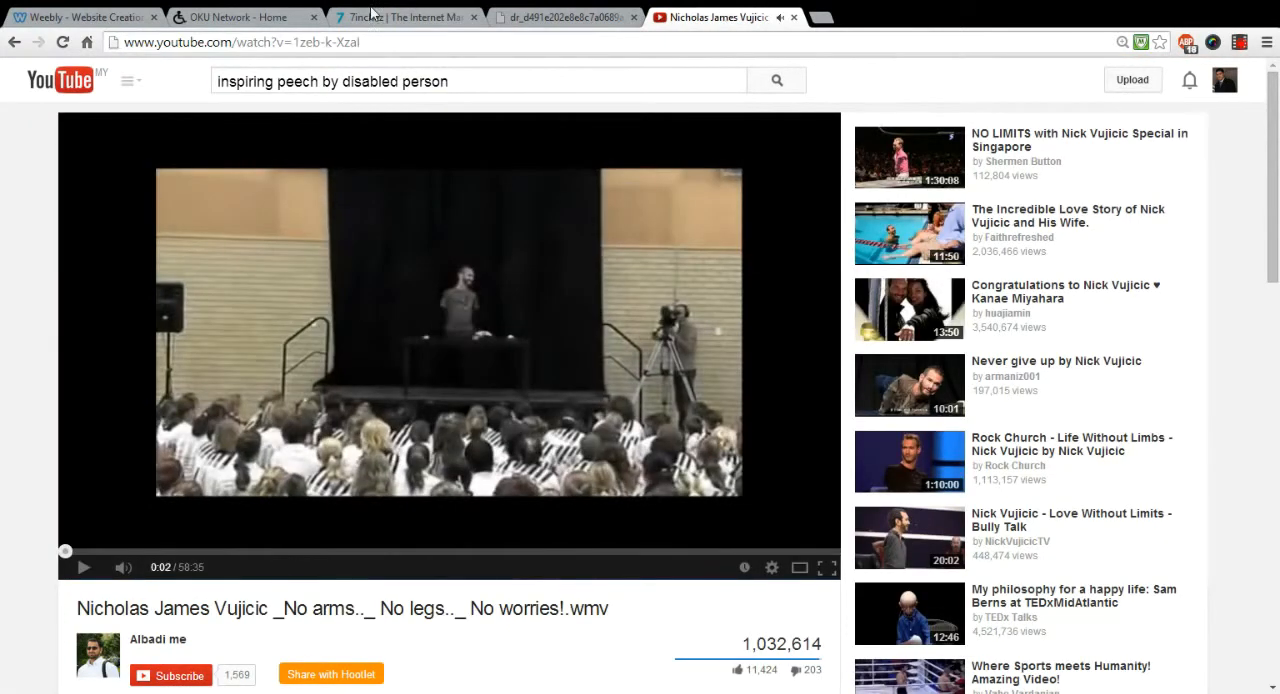
pyautogui.click(76, 20)
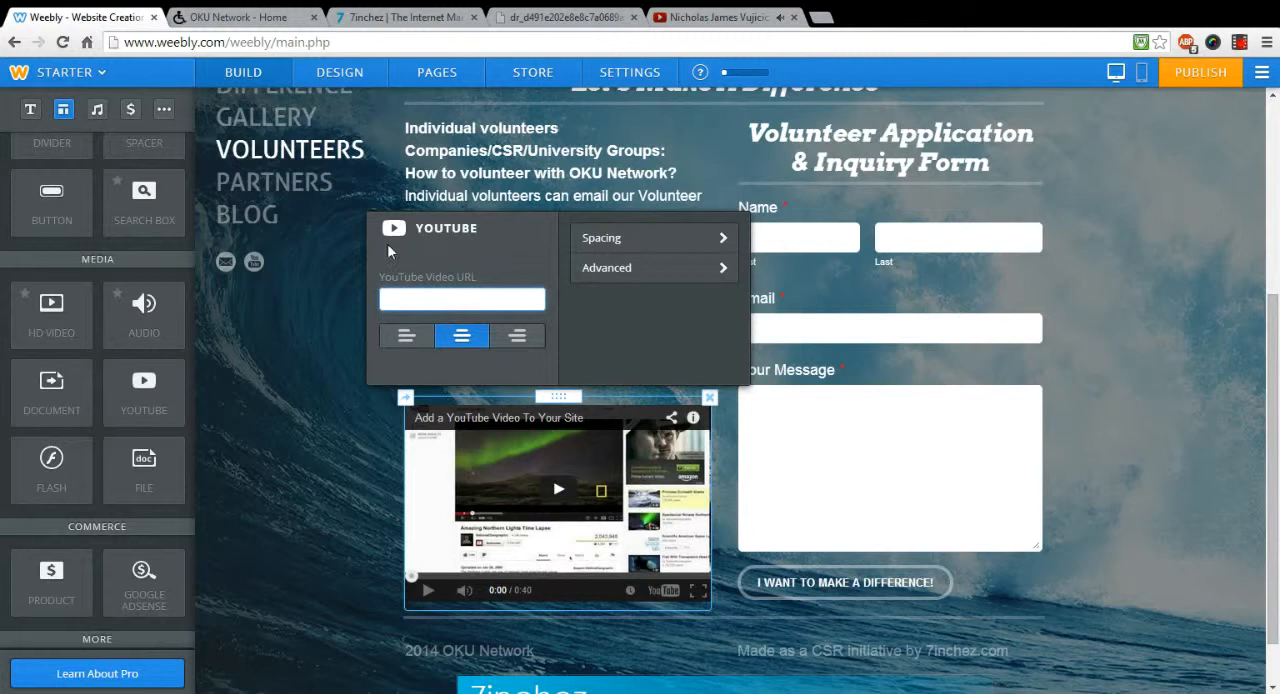
pyautogui.hotkey('ctrl', 'v')
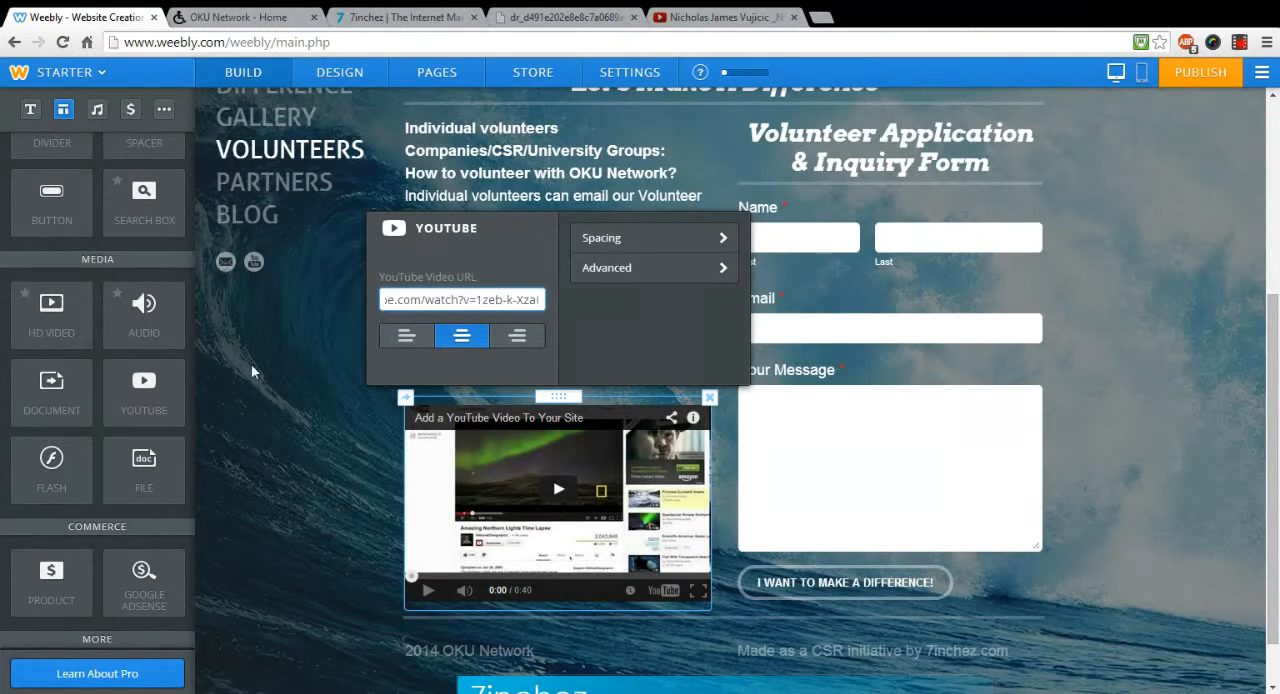
pyautogui.click(354, 431)
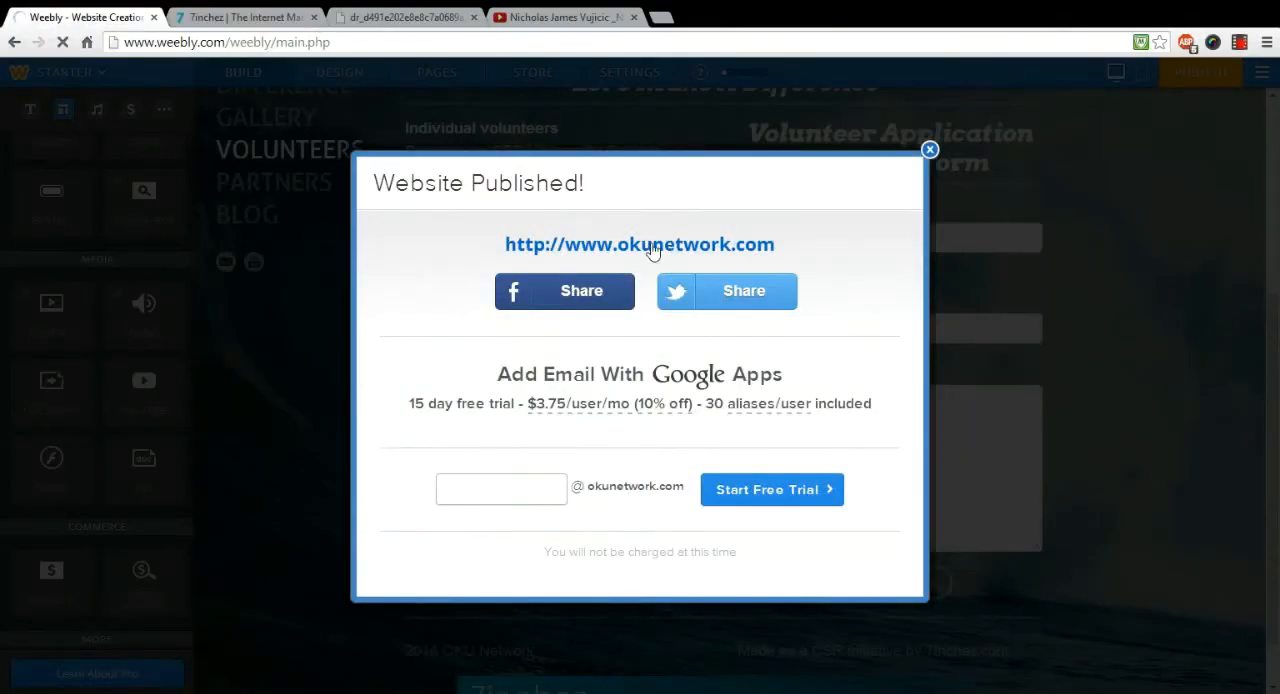
# Step: Open the published okunetwork.com site, check the embedded video on its Volunteers page, and return to the editor, dismissing the publish confirmation
pyautogui.click(653, 250)
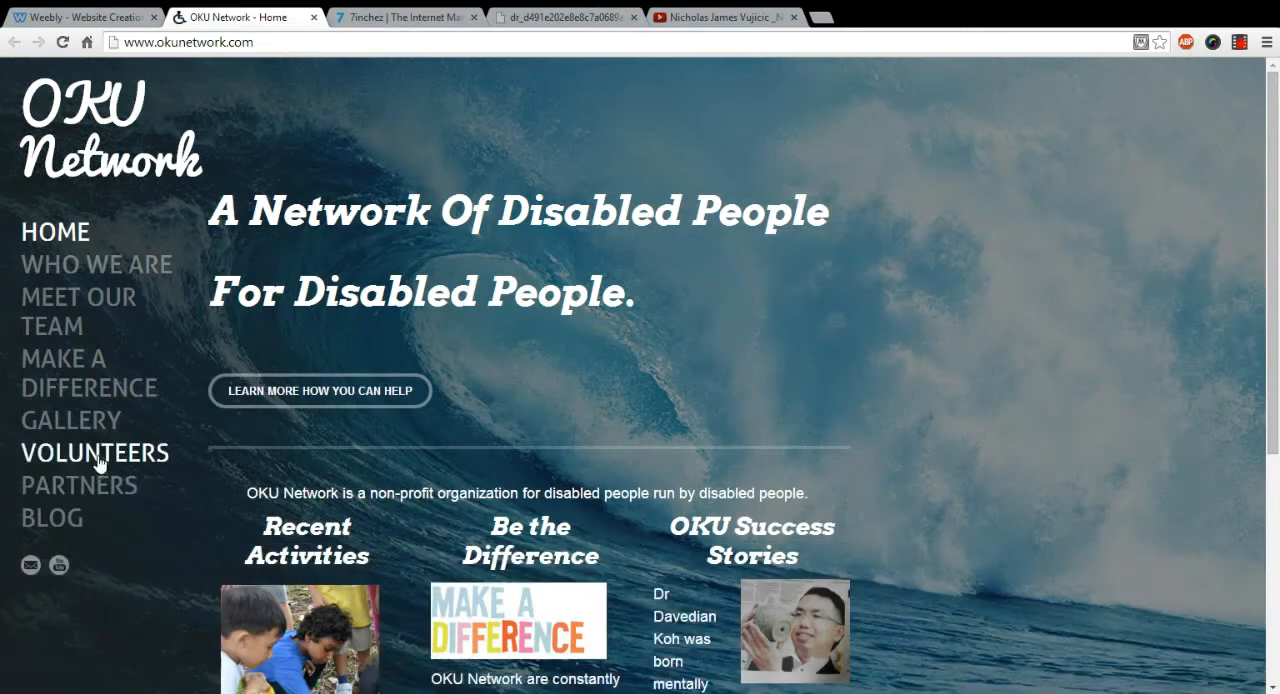
pyautogui.click(99, 459)
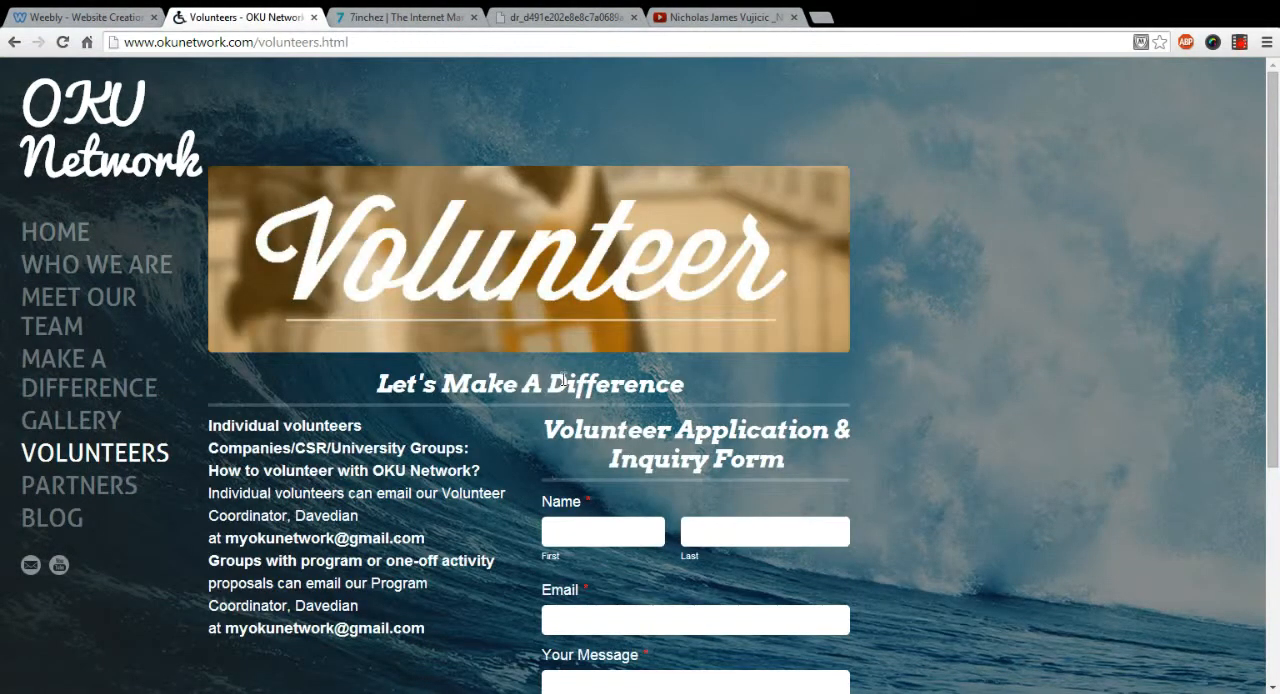
pyautogui.scroll(-3, 547, 390)
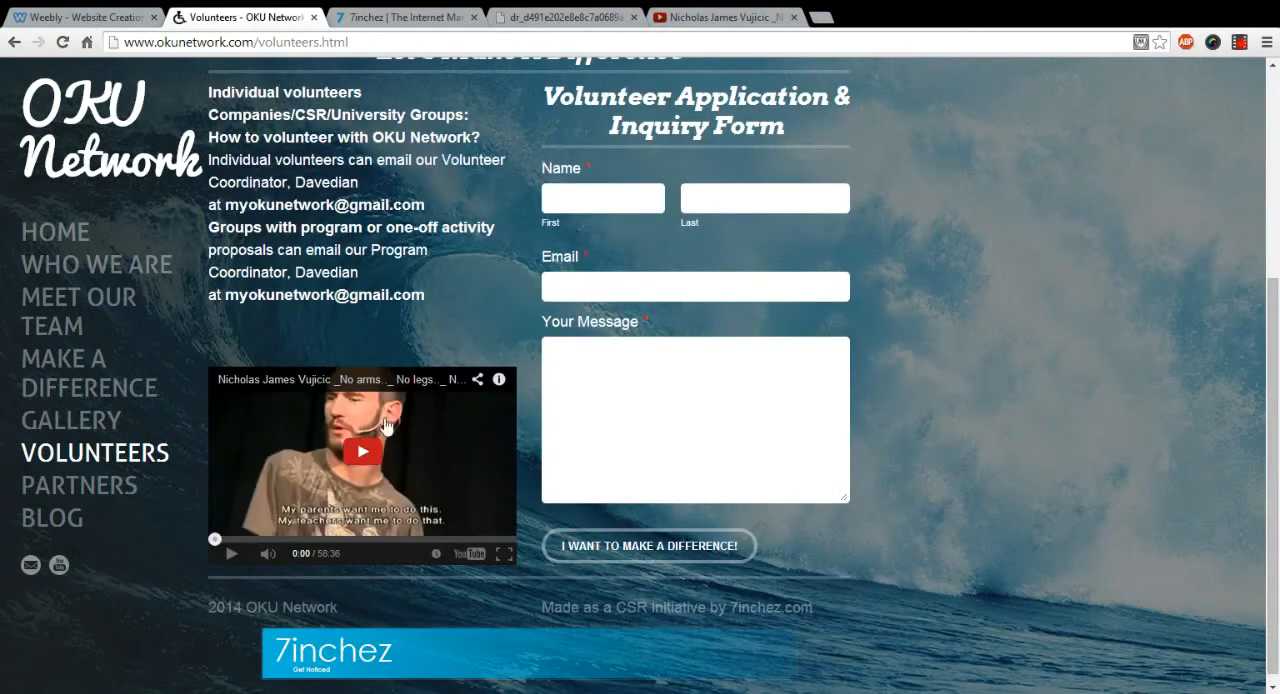
pyautogui.scroll(2, 492, 412)
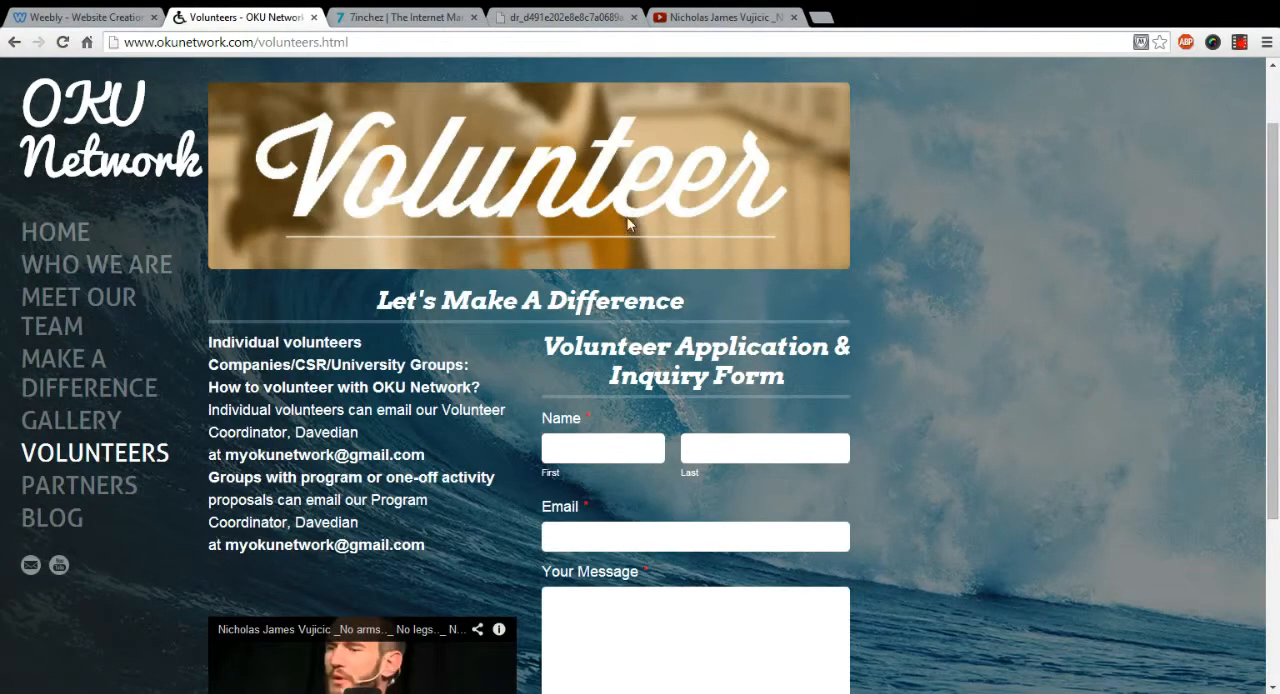
pyautogui.click(70, 18)
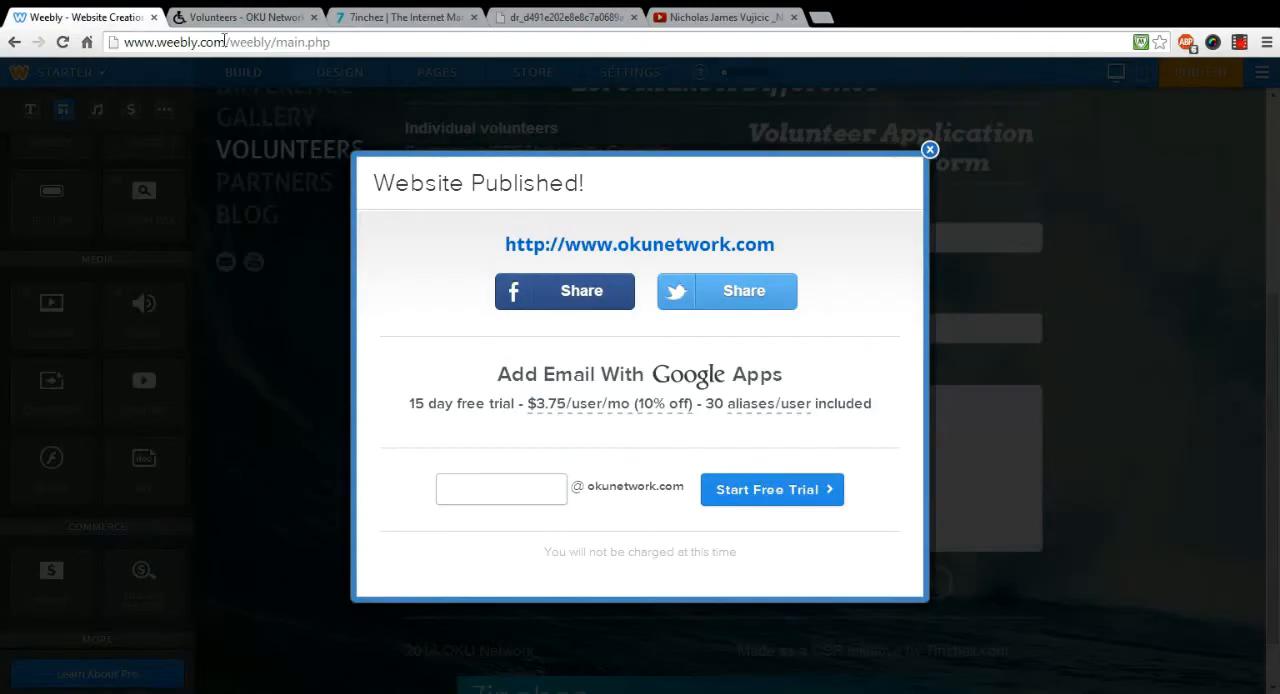
pyautogui.click(929, 151)
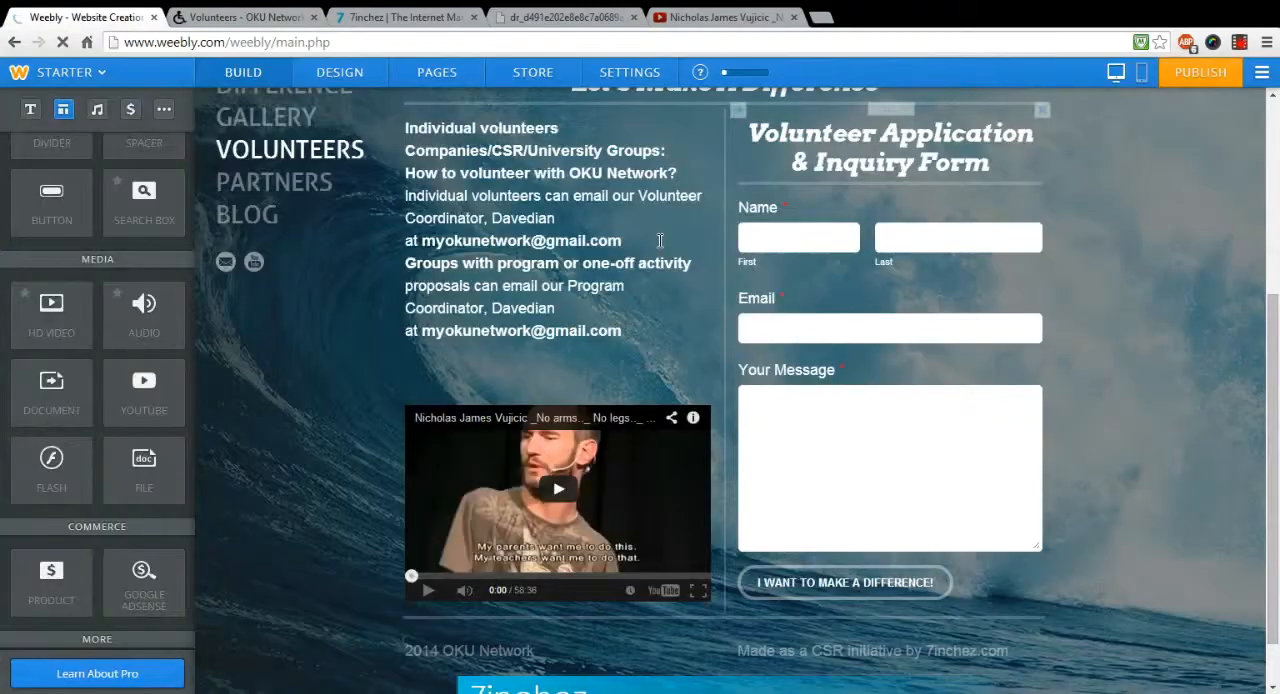
# Step: Try adding a Facebook link to the social icons below the site navigation and remove it again
pyautogui.scroll(3, 687, 271)
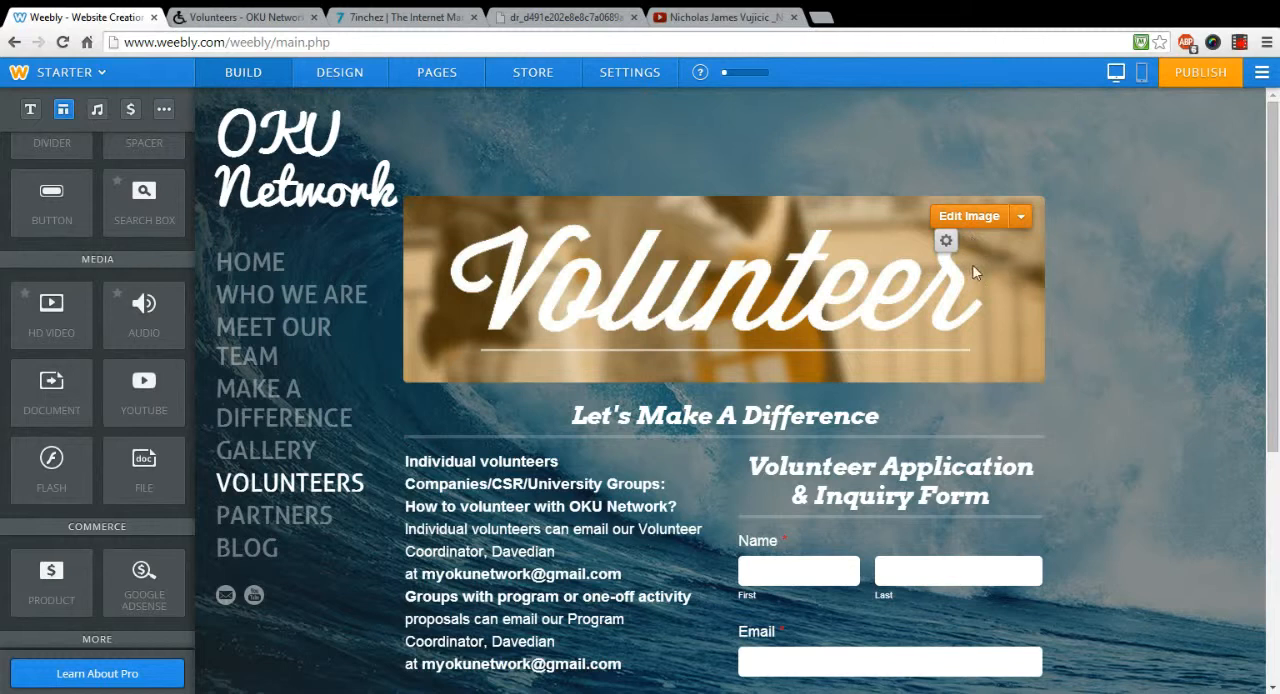
pyautogui.click(224, 598)
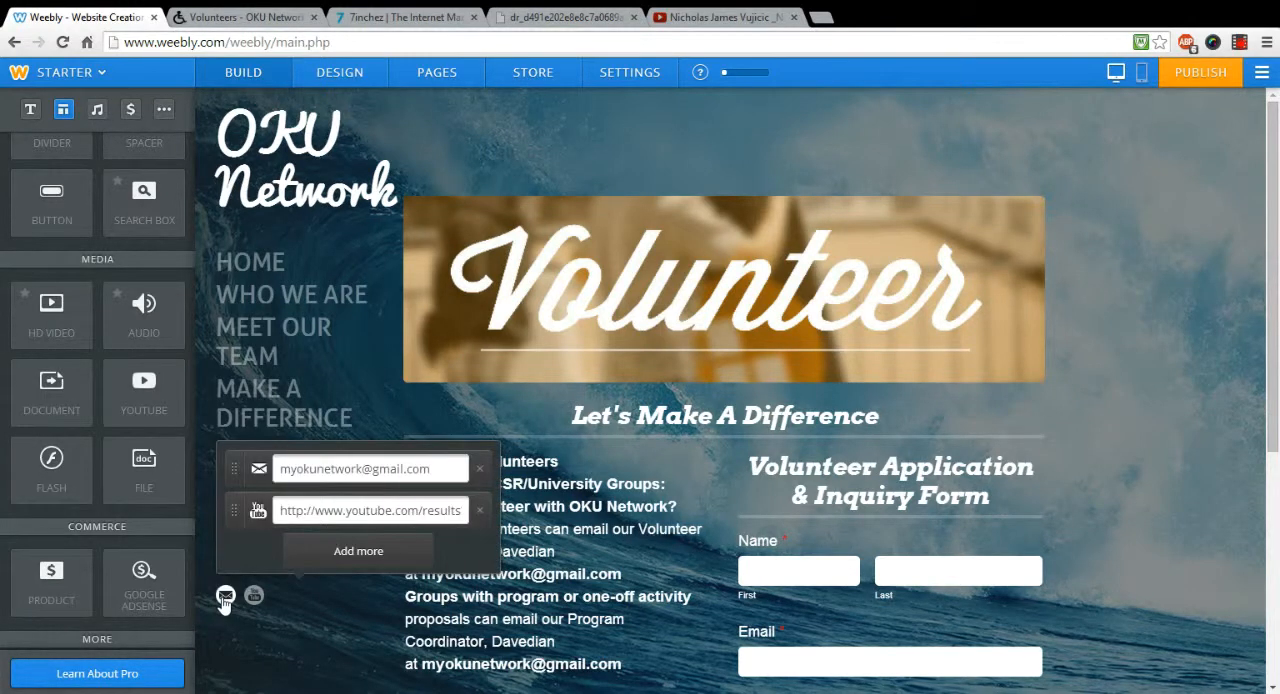
pyautogui.click(328, 559)
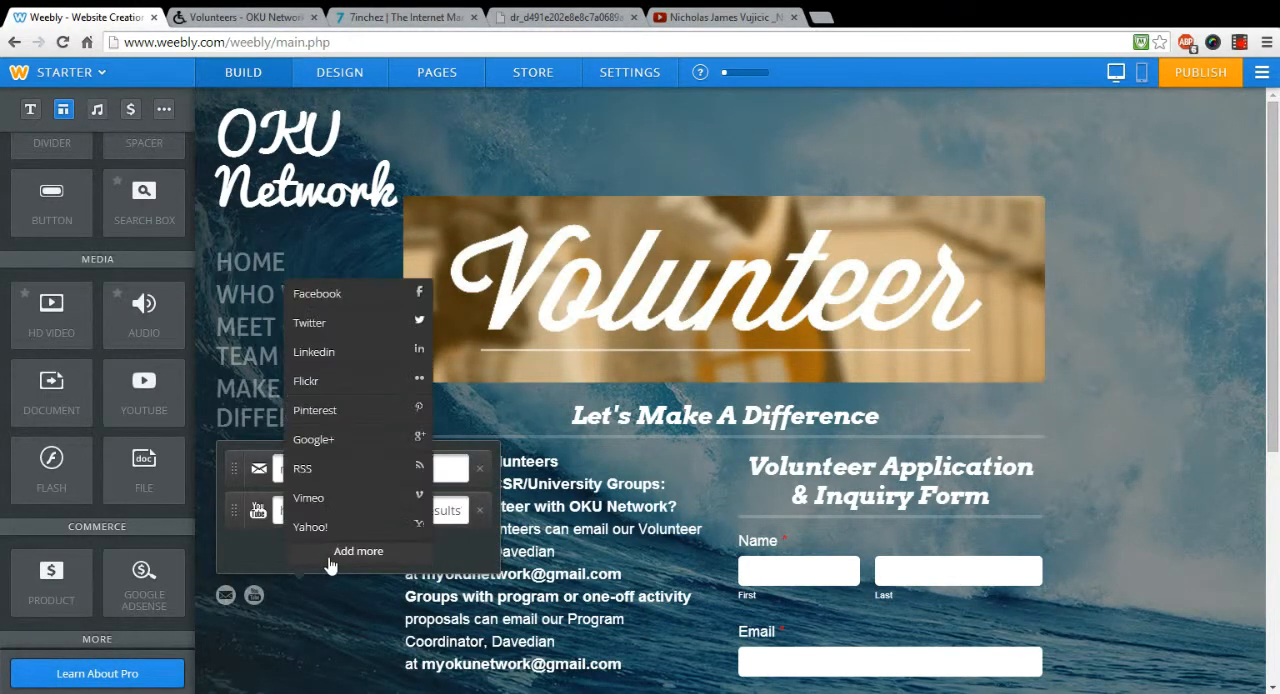
pyautogui.click(322, 294)
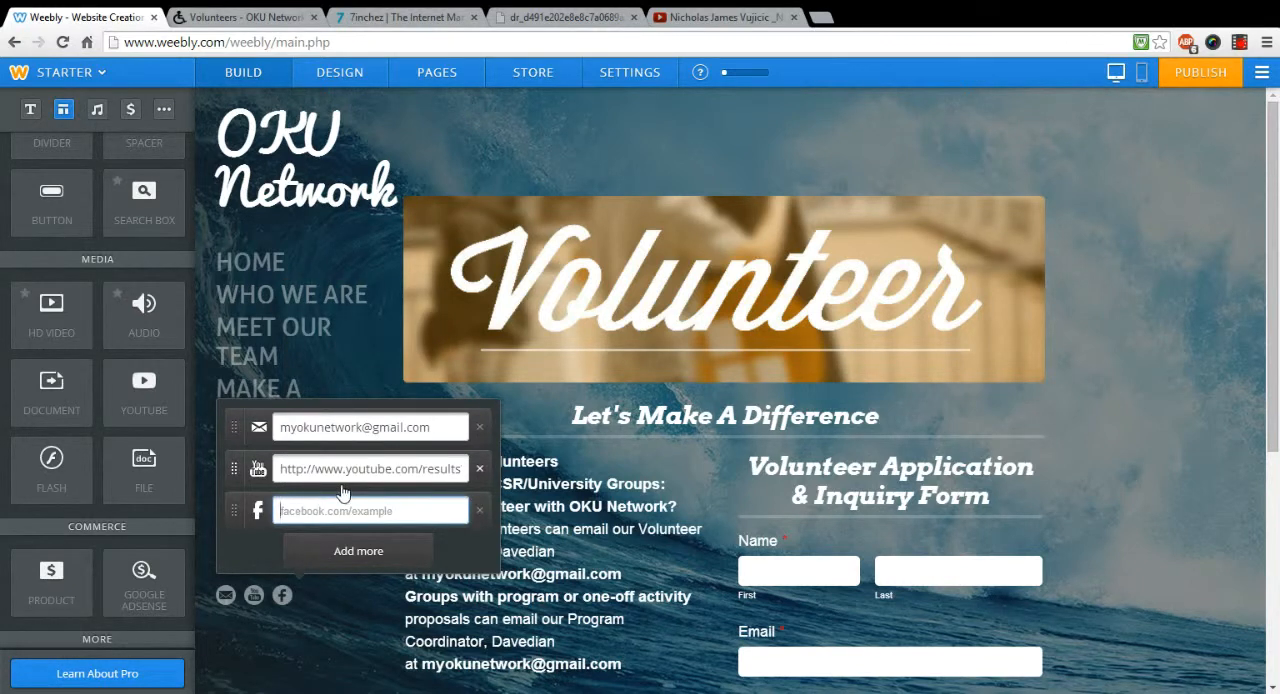
pyautogui.click(480, 512)
pyautogui.click(311, 628)
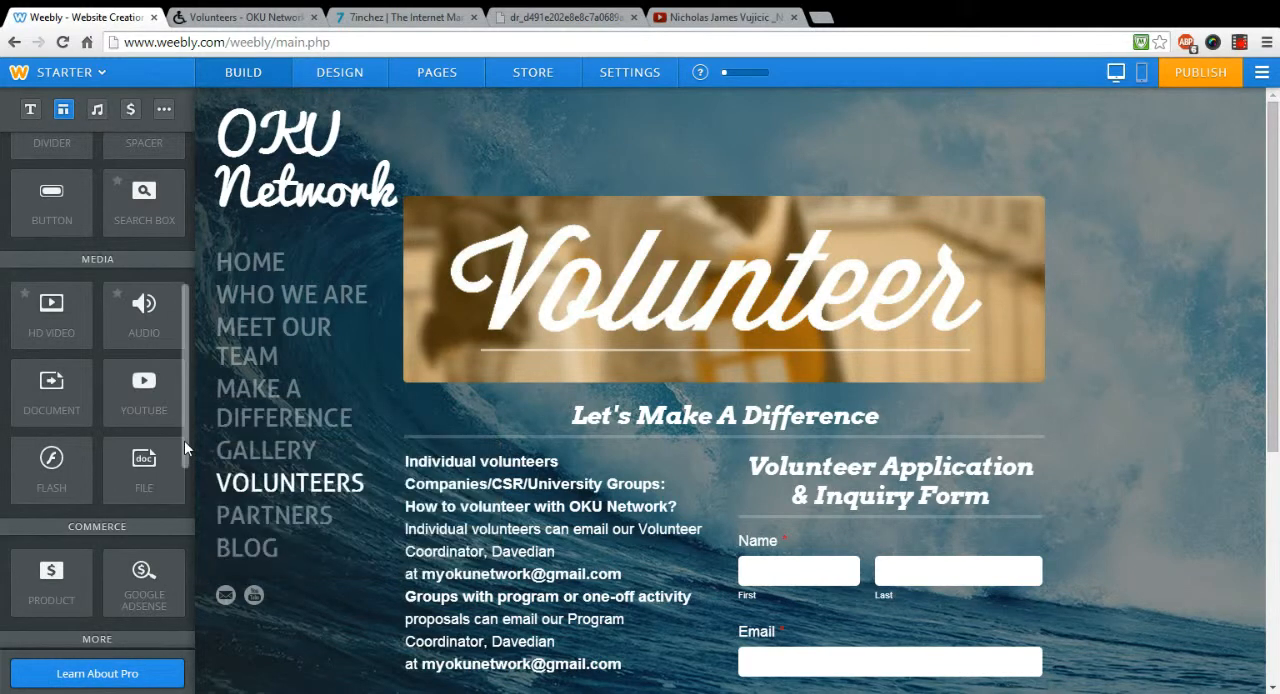
pyautogui.scroll(5, 188, 409)
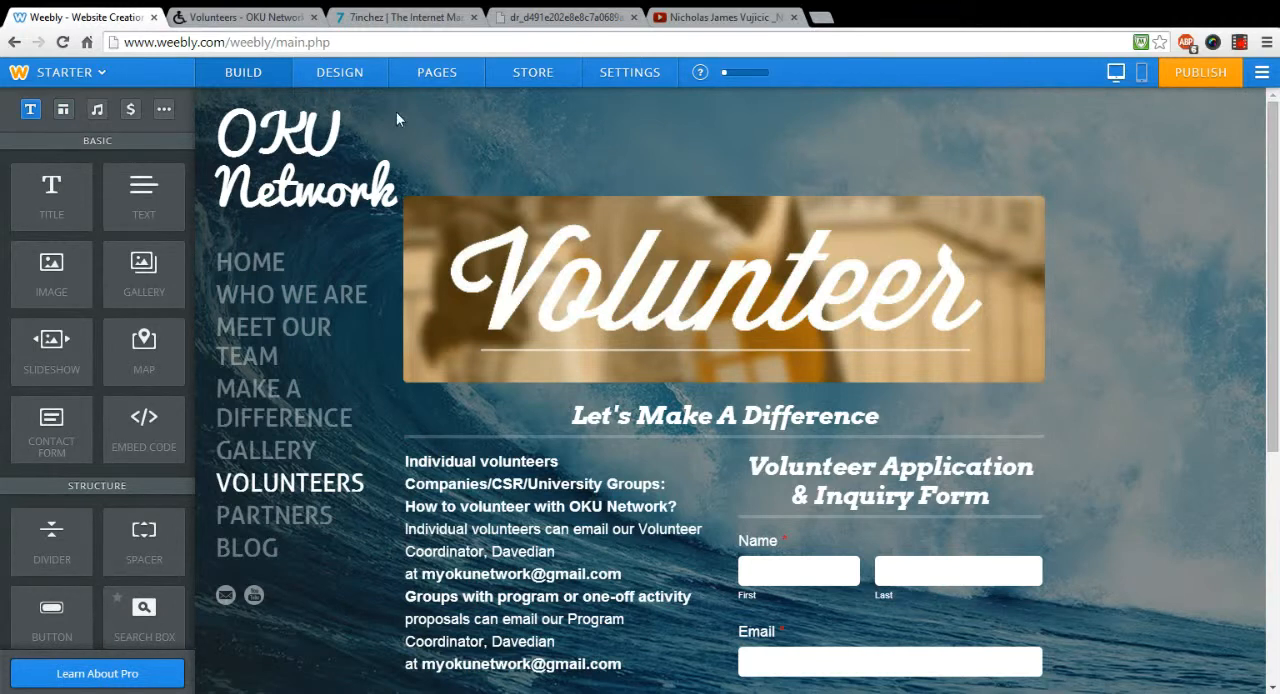
pyautogui.moveTo(391, 117)
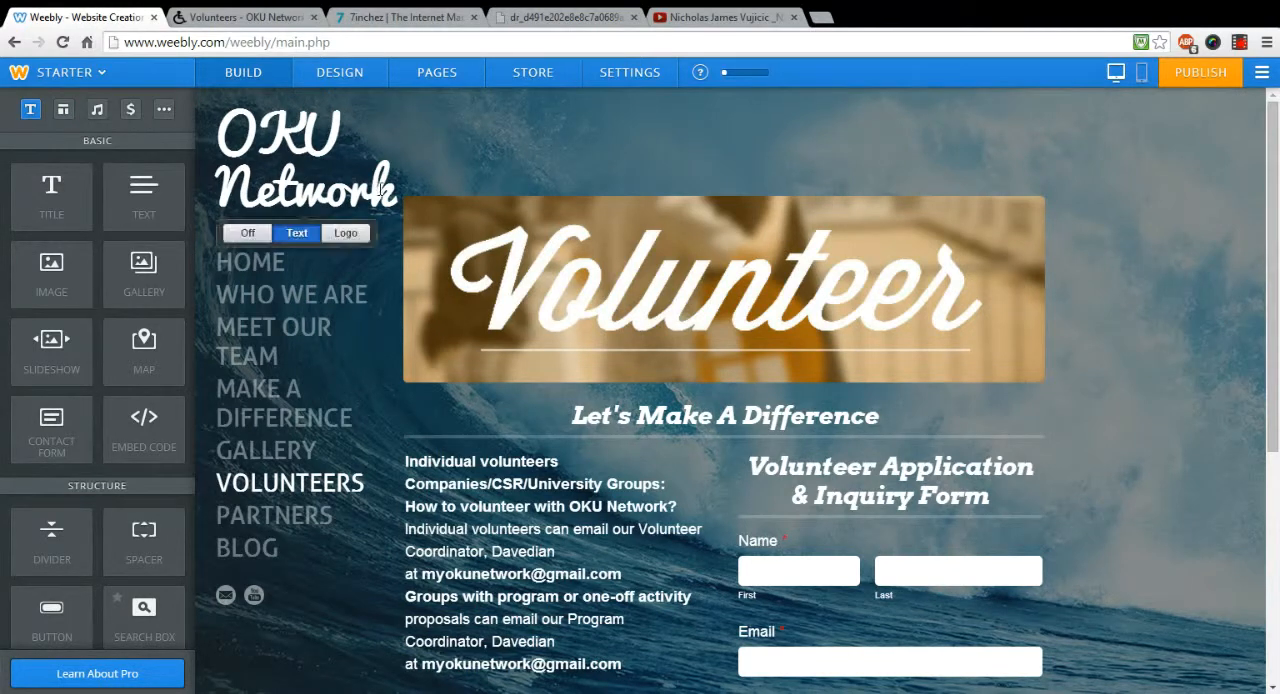
pyautogui.moveTo(457, 265)
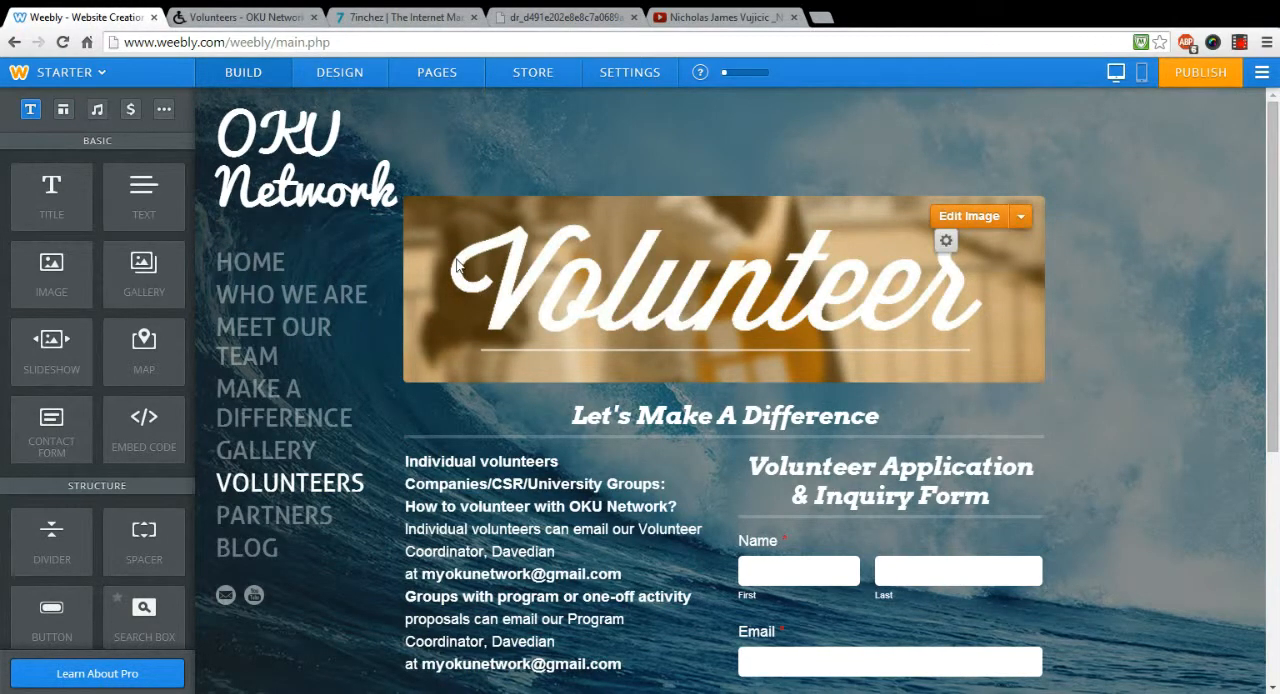
# Step: Open the site's page list in the editor and compare it with the navigation of the published okunetwork.com site
pyautogui.click(457, 72)
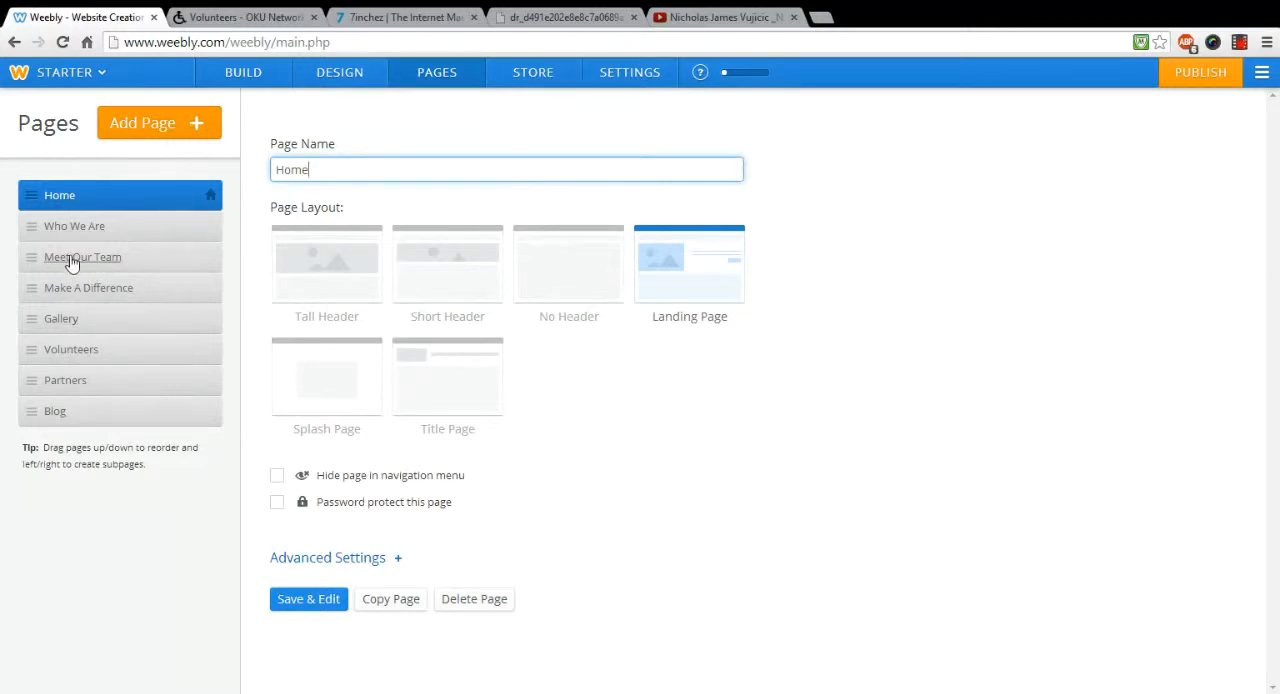
pyautogui.moveTo(73, 261); pyautogui.dragTo(82, 288)
pyautogui.hotkey('ctrl', 'Tab')
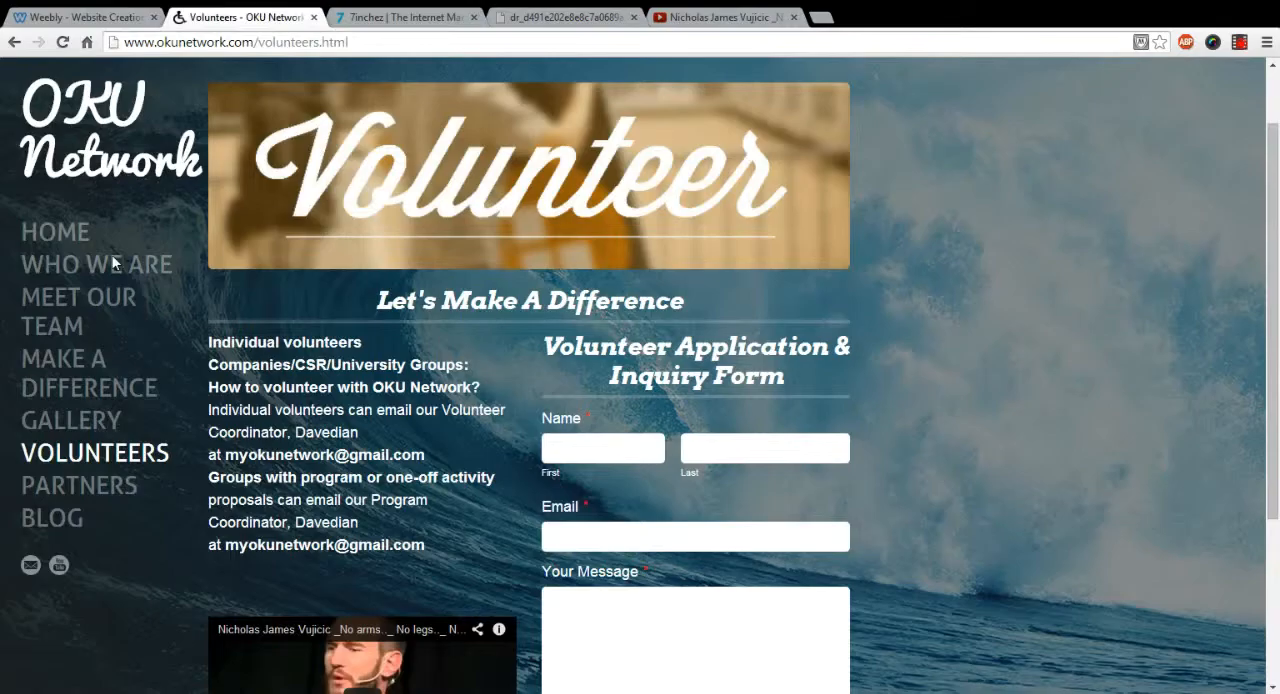
pyautogui.click(98, 18)
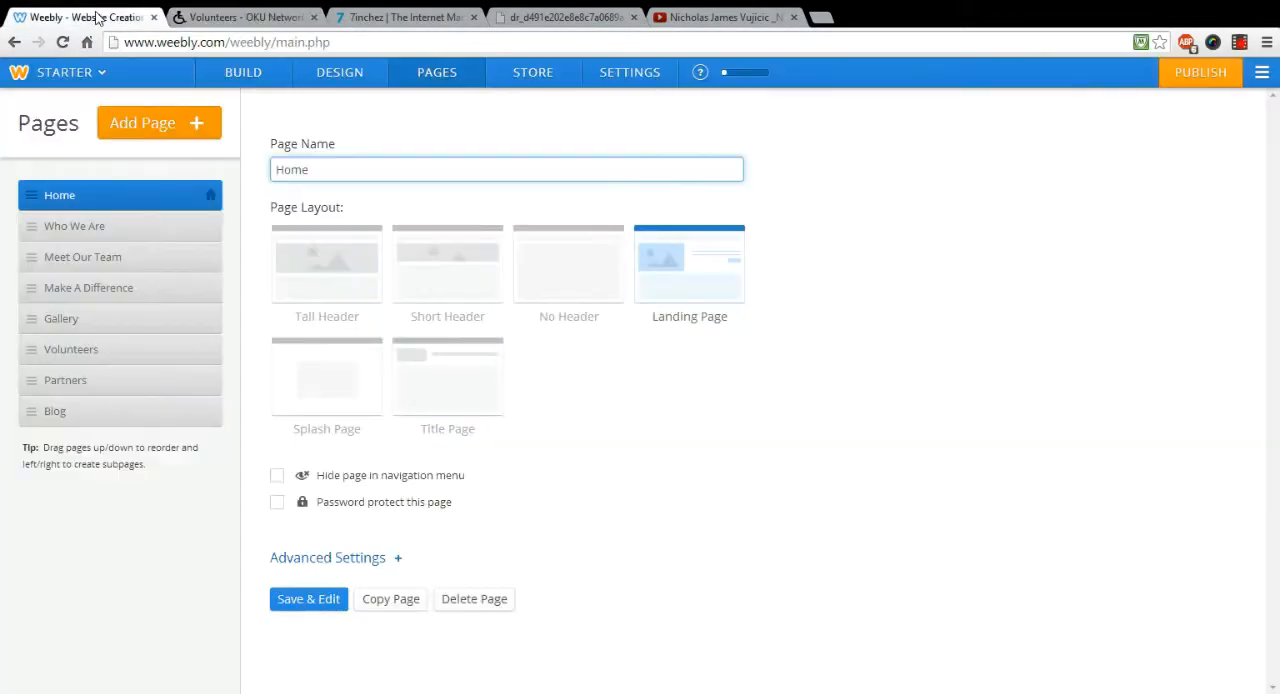
pyautogui.click(277, 18)
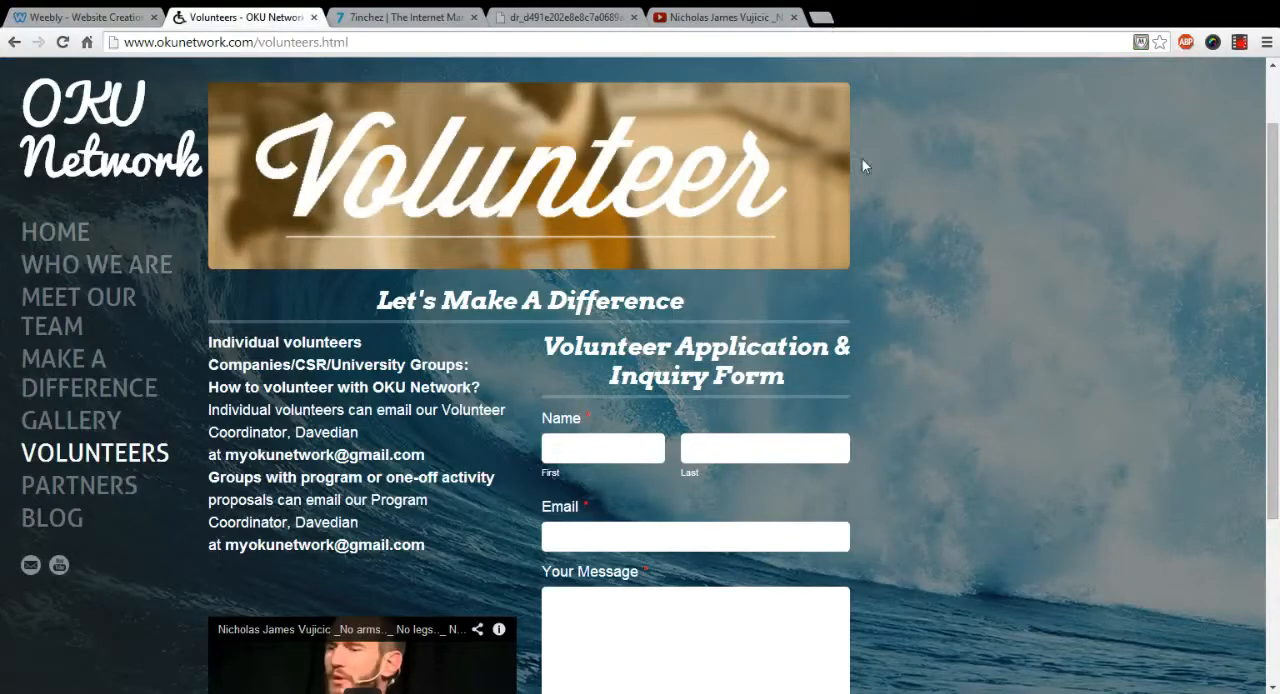
# Step: Search Google for "beautiful valley" in a new browser tab and show the image results
pyautogui.click(826, 16)
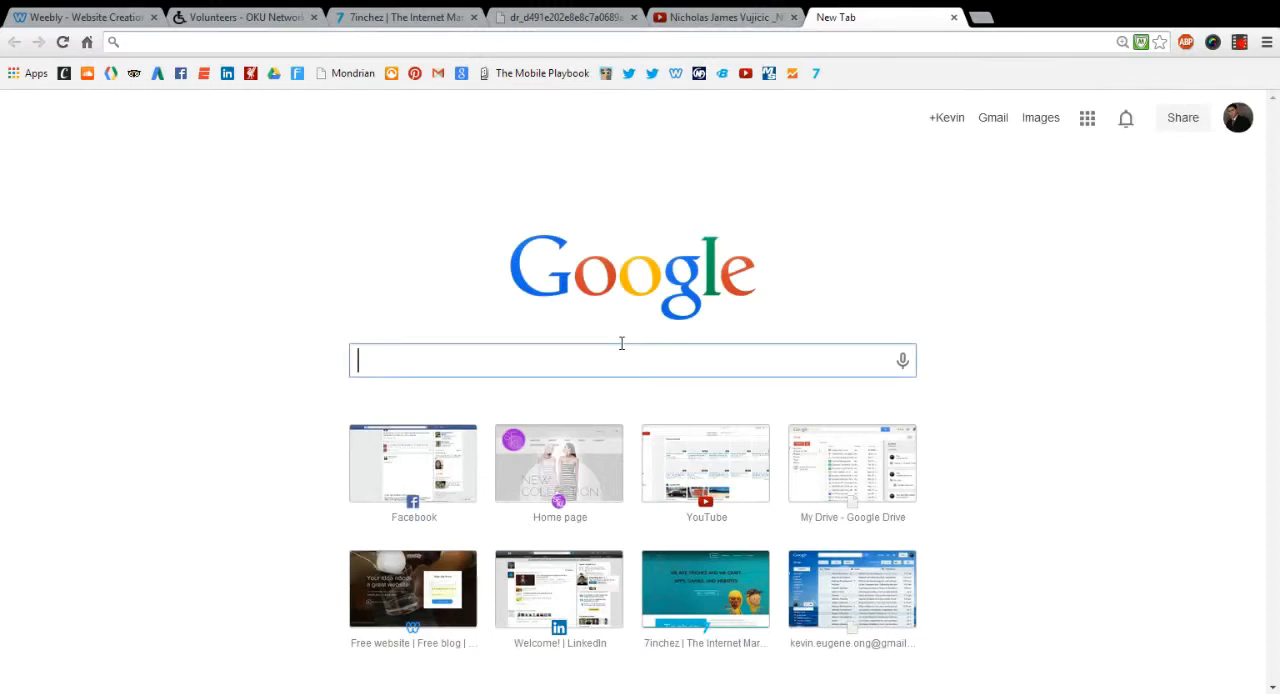
pyautogui.write('beaut')
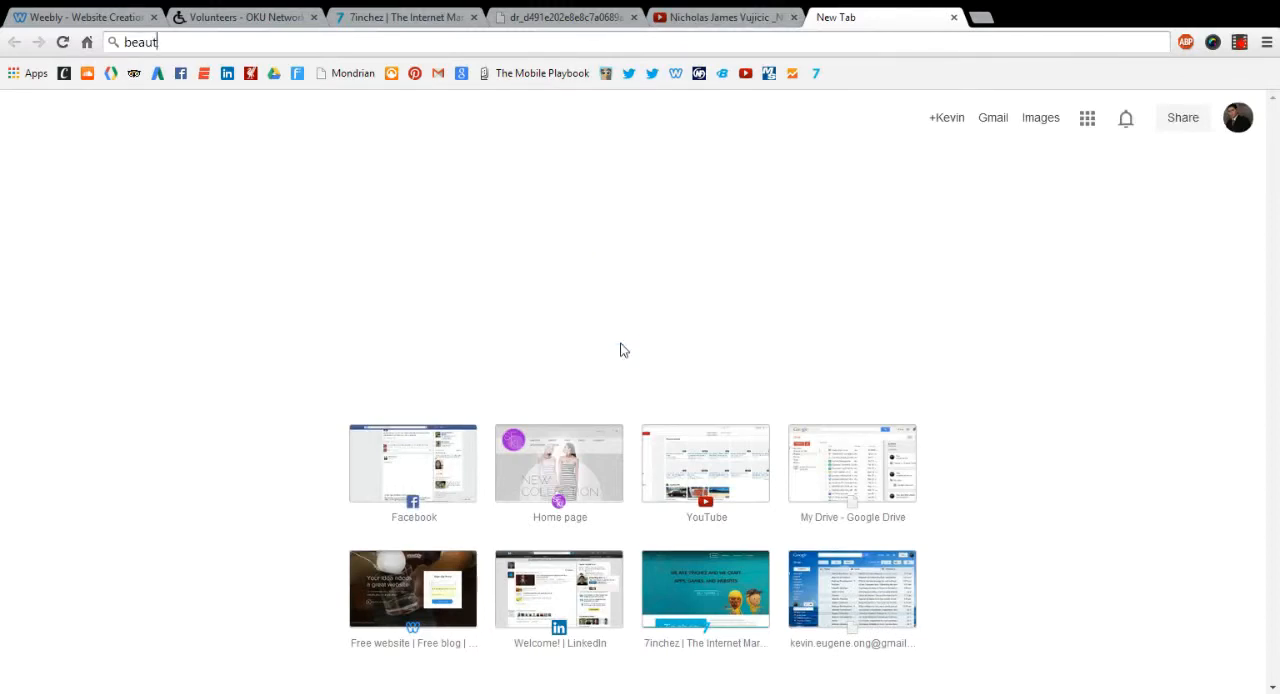
pyautogui.write('iful sun')
pyautogui.press('Return')
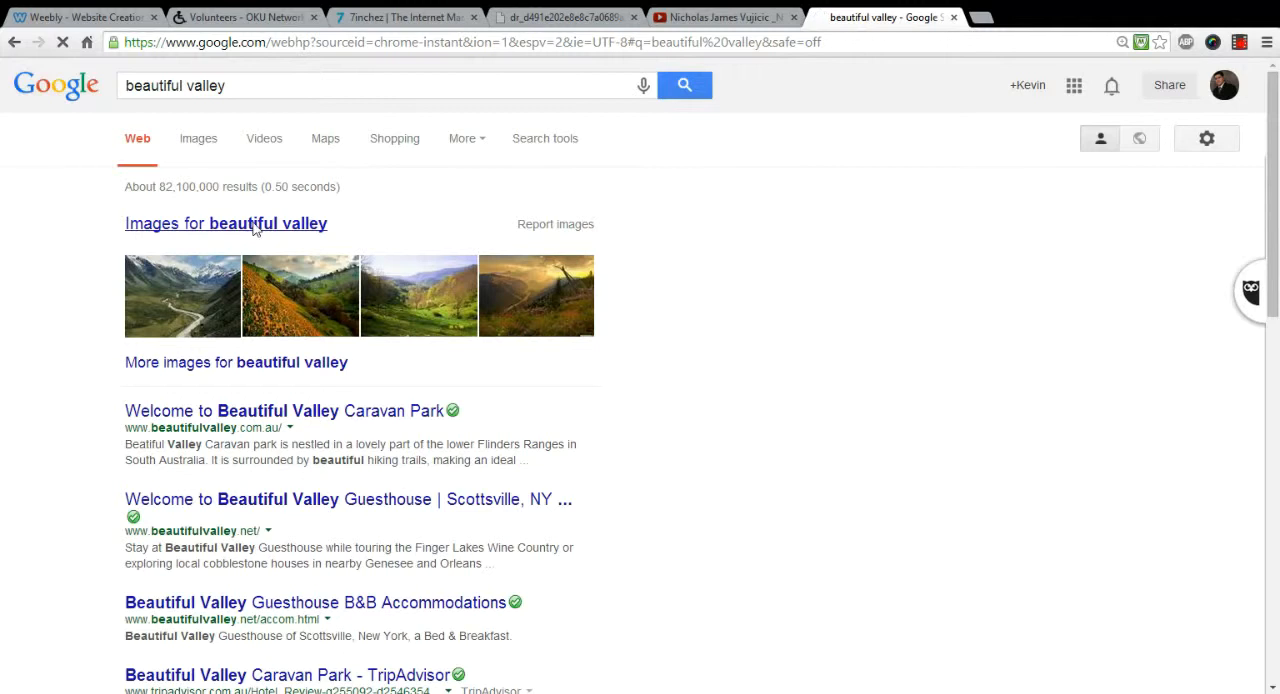
pyautogui.click(255, 226)
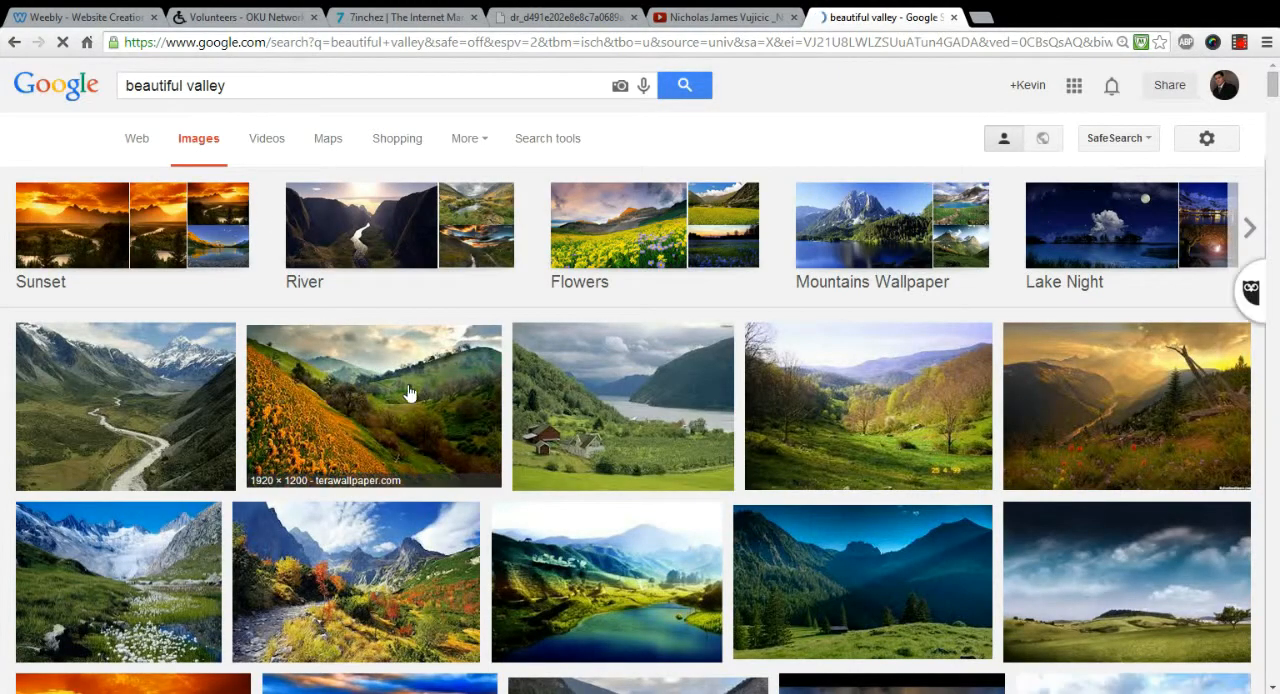
# Step: Open the full-size Beautiful-Valley.jpg of the golden valley with the dead tree, copy its web address and close its browser tab
pyautogui.click(1063, 376)
pyautogui.click(973, 365)
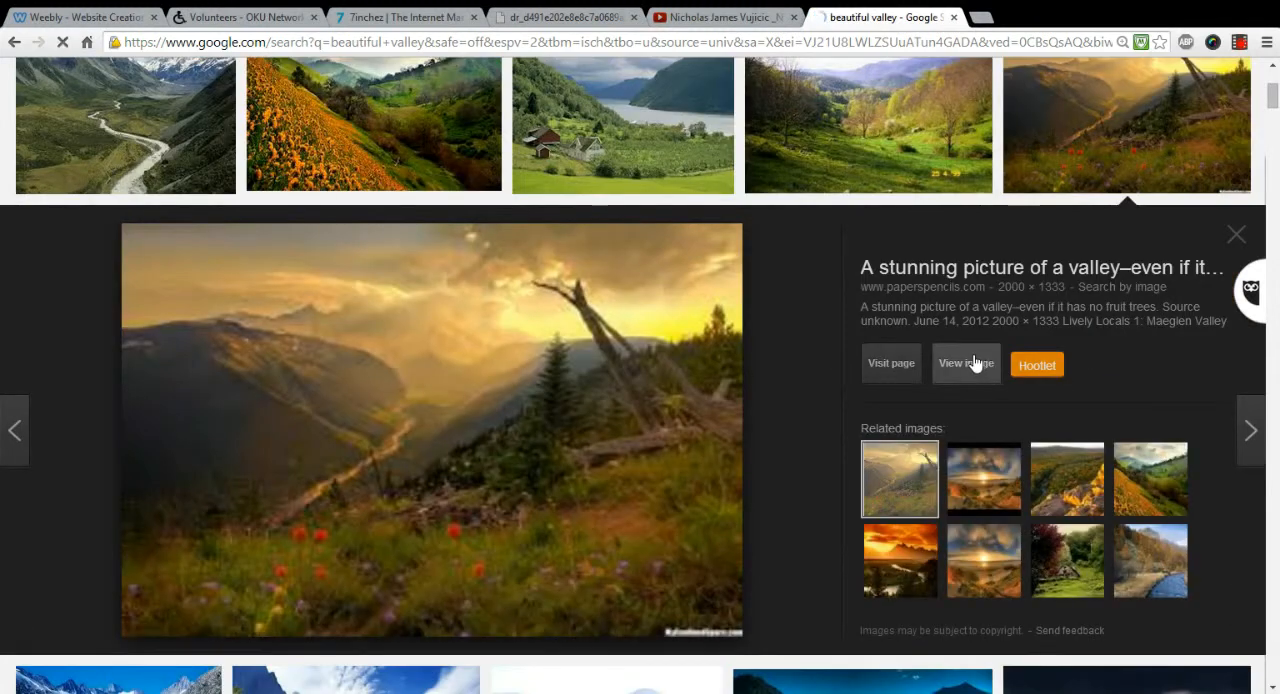
pyautogui.click(501, 43)
pyautogui.hotkey('ctrl', 'c')
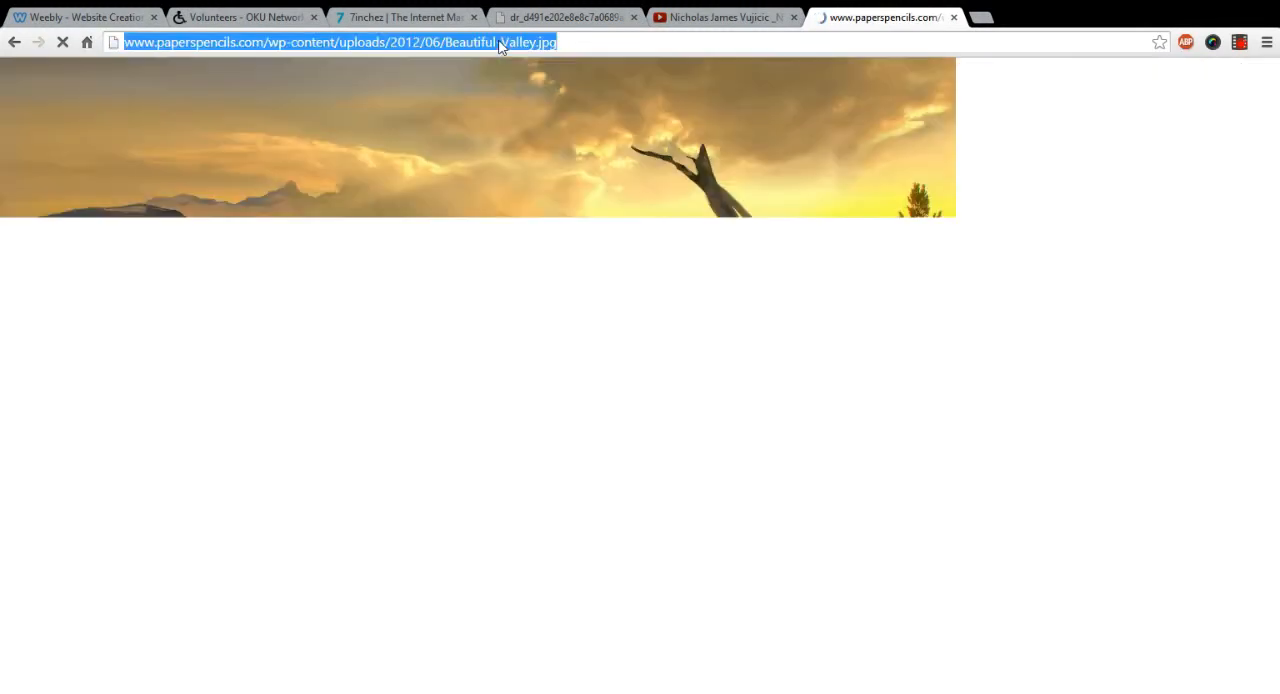
pyautogui.click(954, 18)
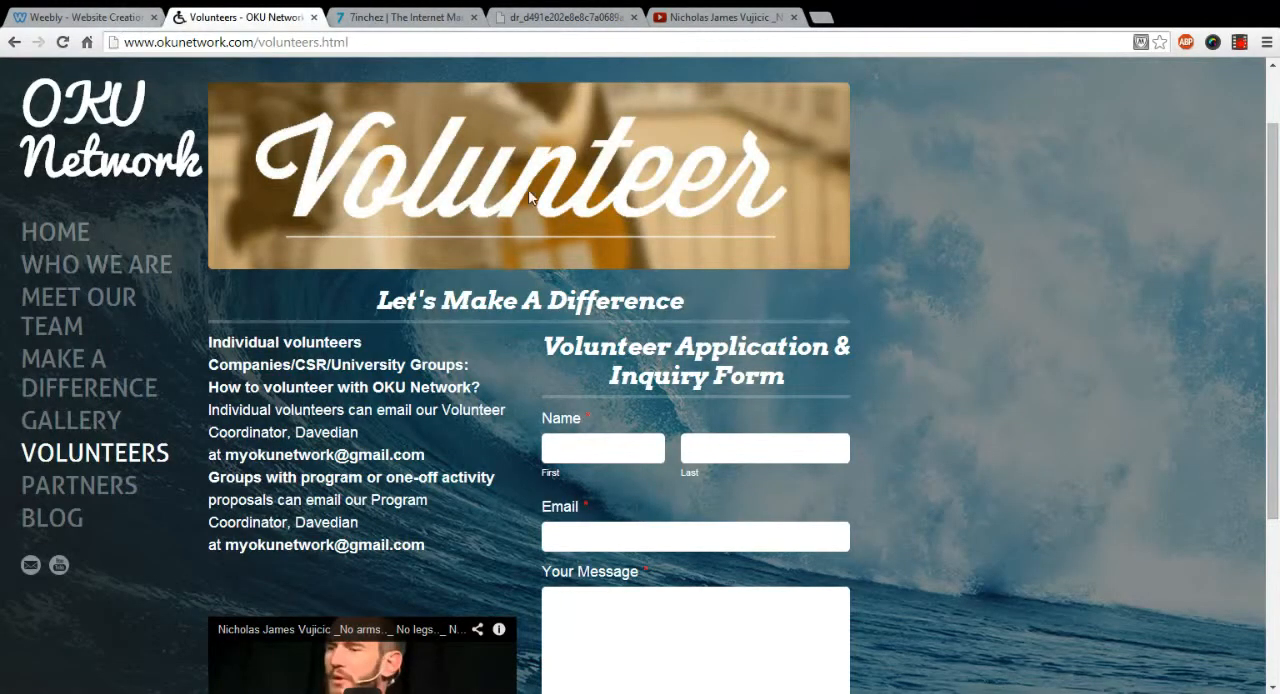
# Step: Return to the Weebly editor and replace the site background with the valley image, using its copied web address
pyautogui.click(85, 17)
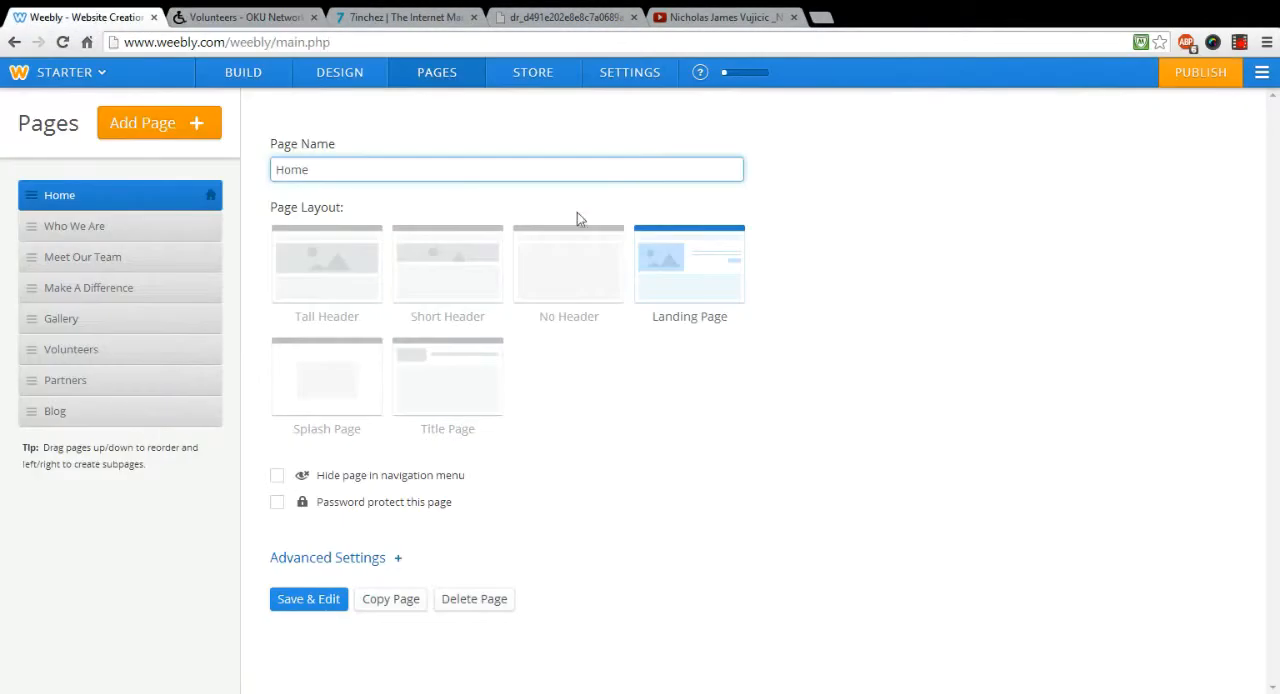
pyautogui.click(243, 74)
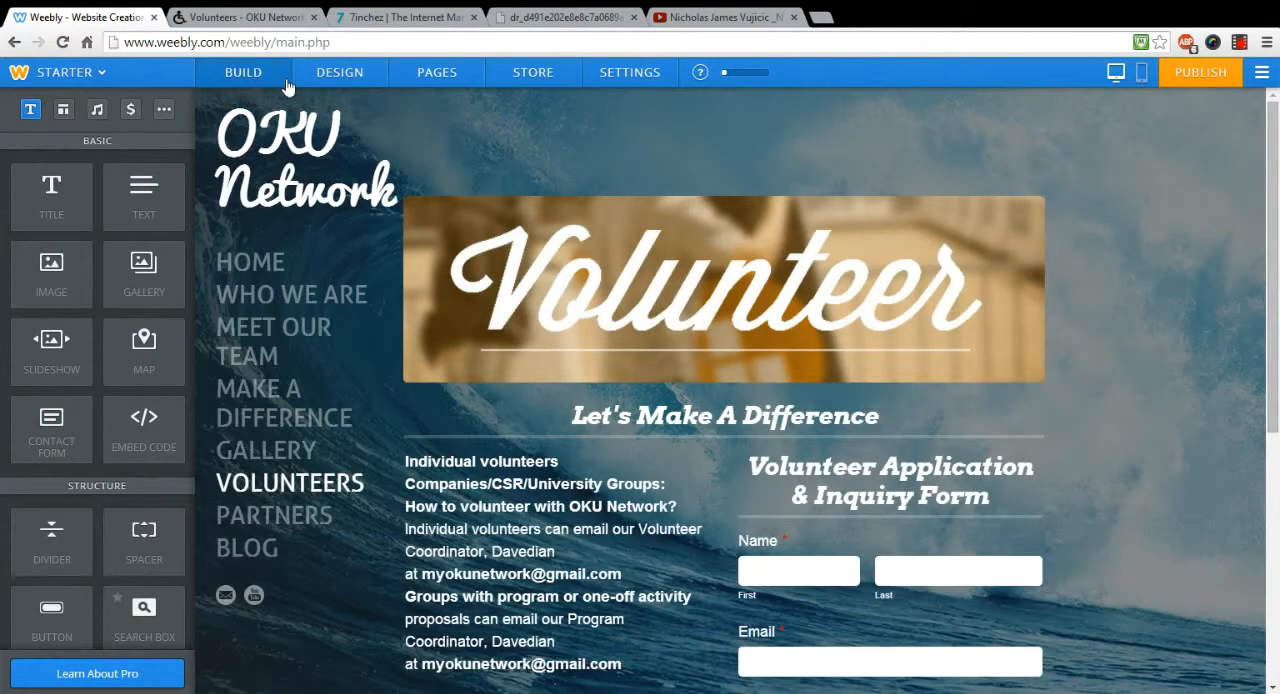
pyautogui.click(341, 76)
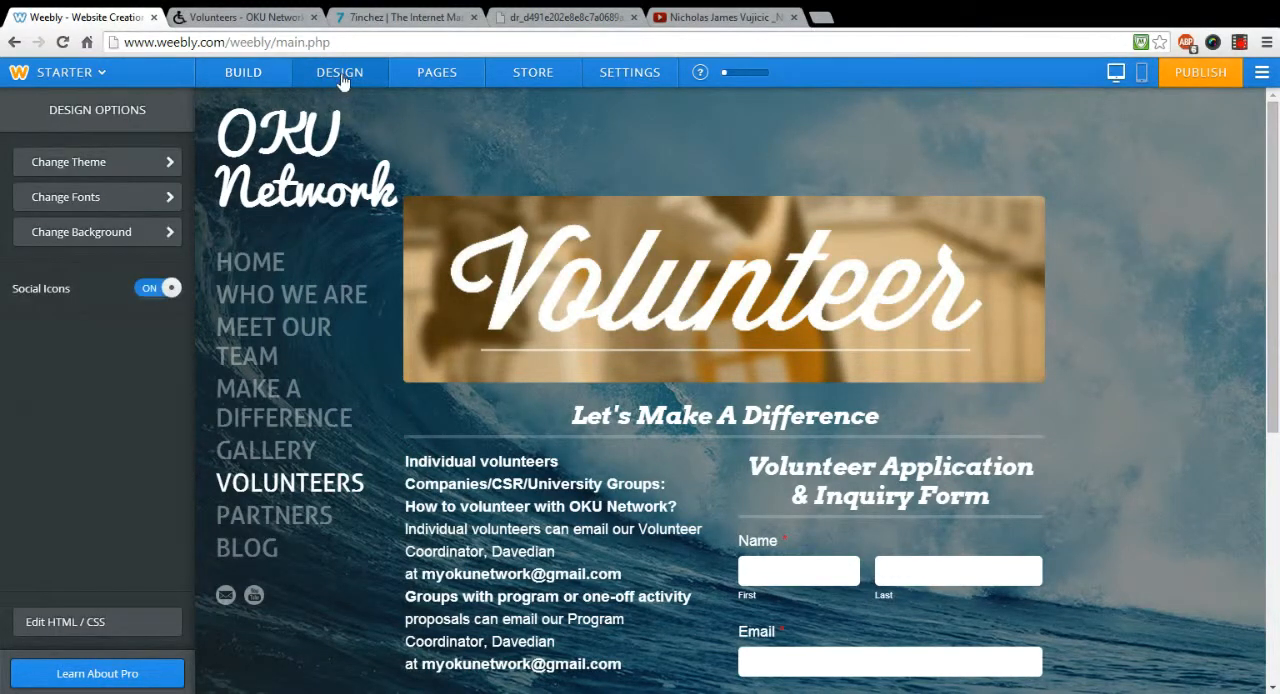
pyautogui.click(104, 236)
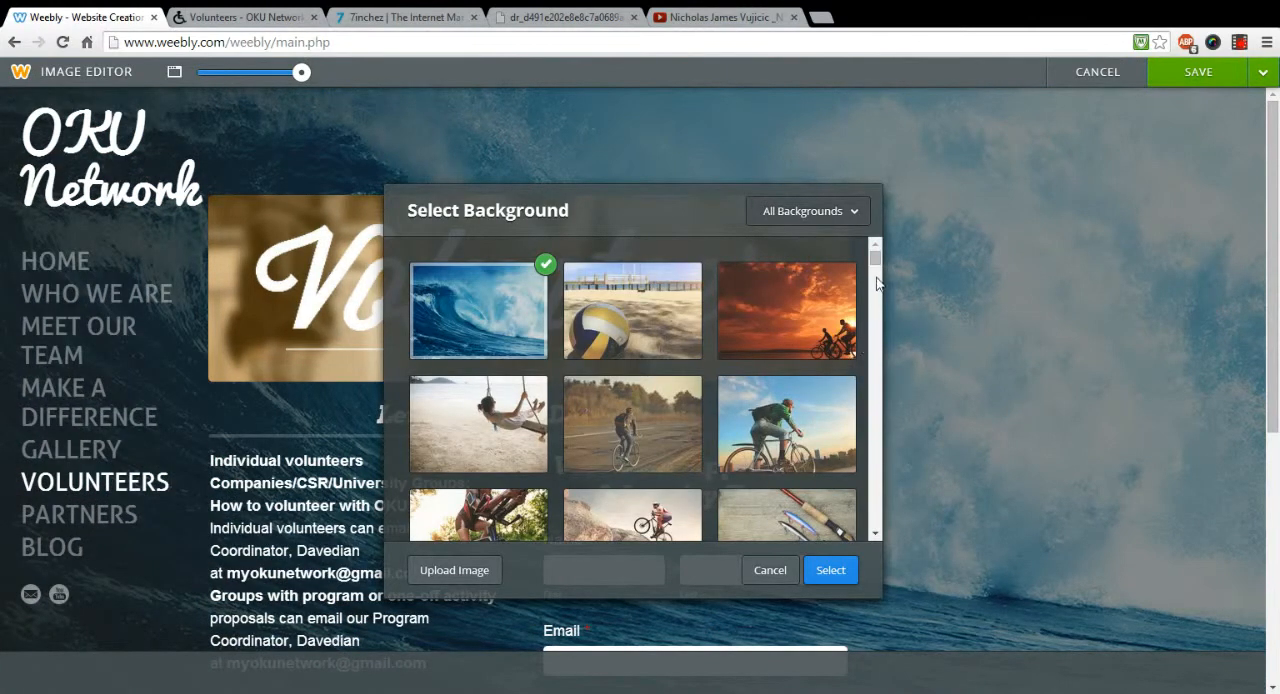
pyautogui.moveTo(874, 260); pyautogui.dragTo(879, 300)
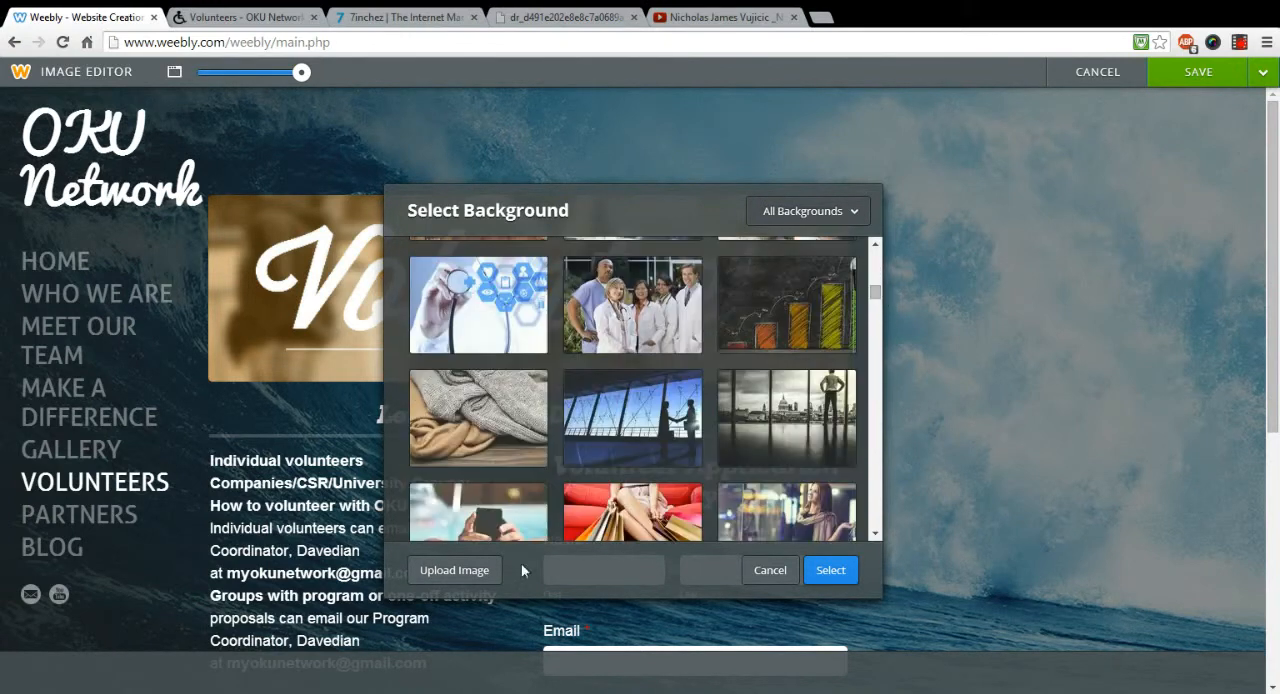
pyautogui.click(462, 572)
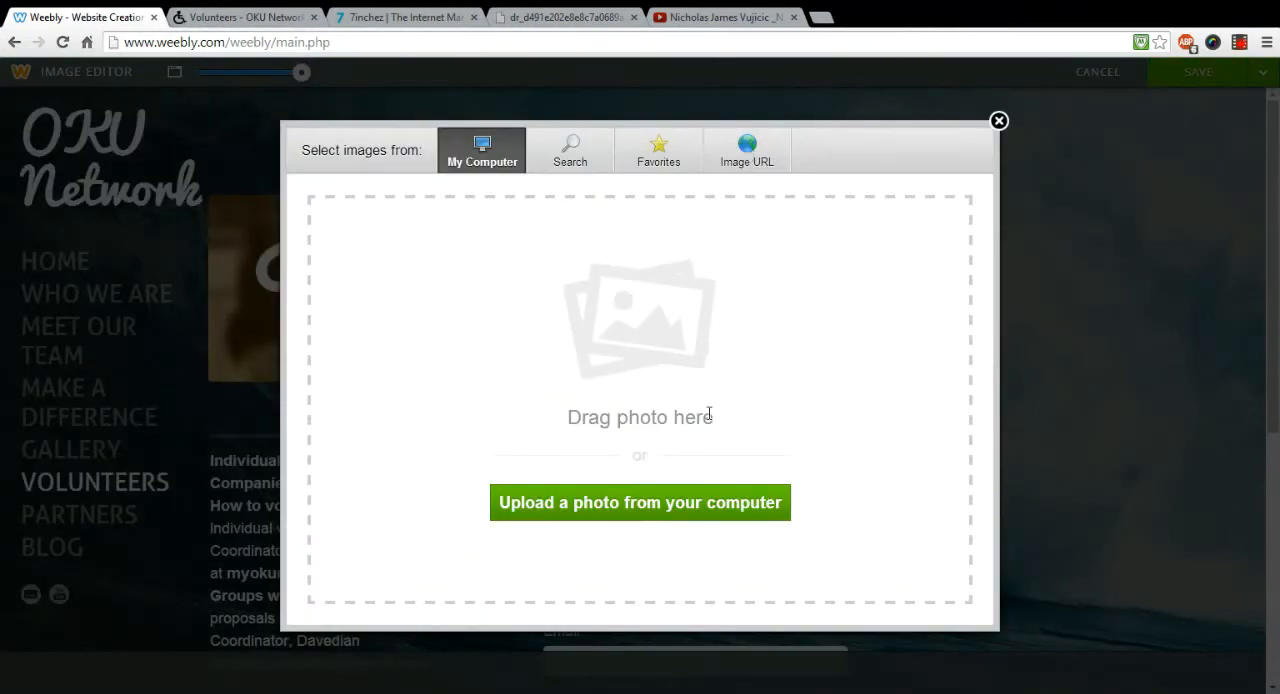
pyautogui.click(754, 160)
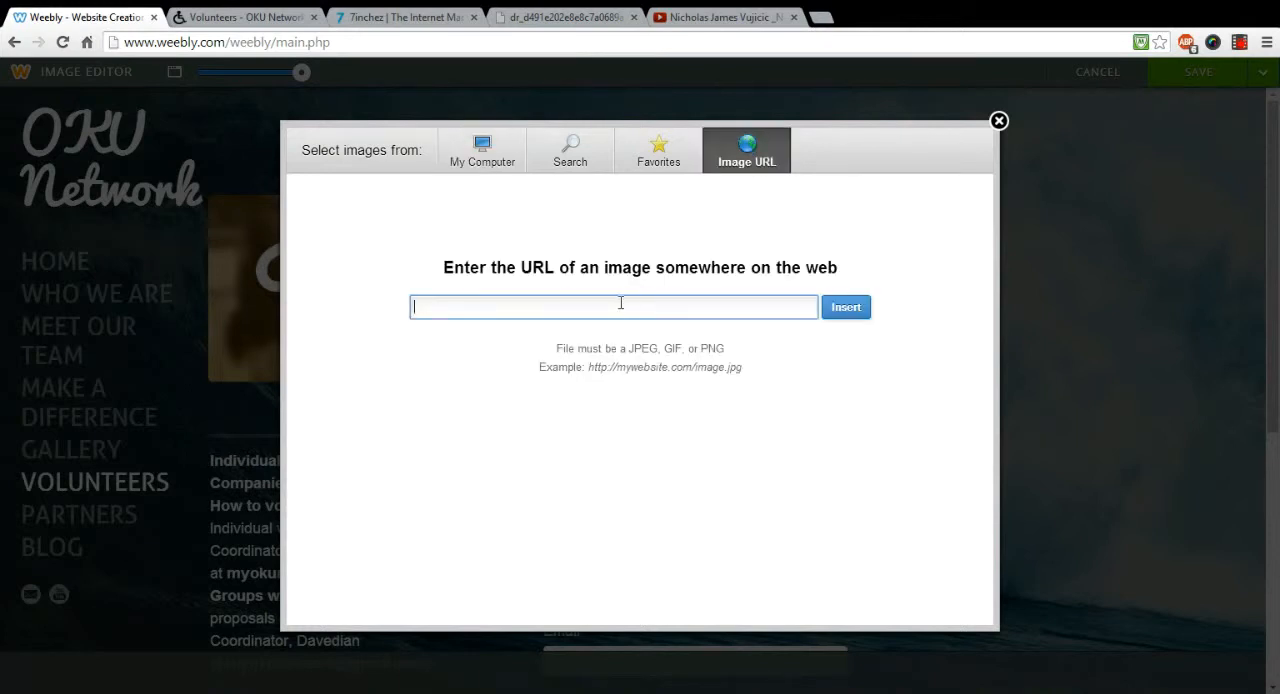
pyautogui.hotkey('ctrl', 'v')
pyautogui.click(849, 313)
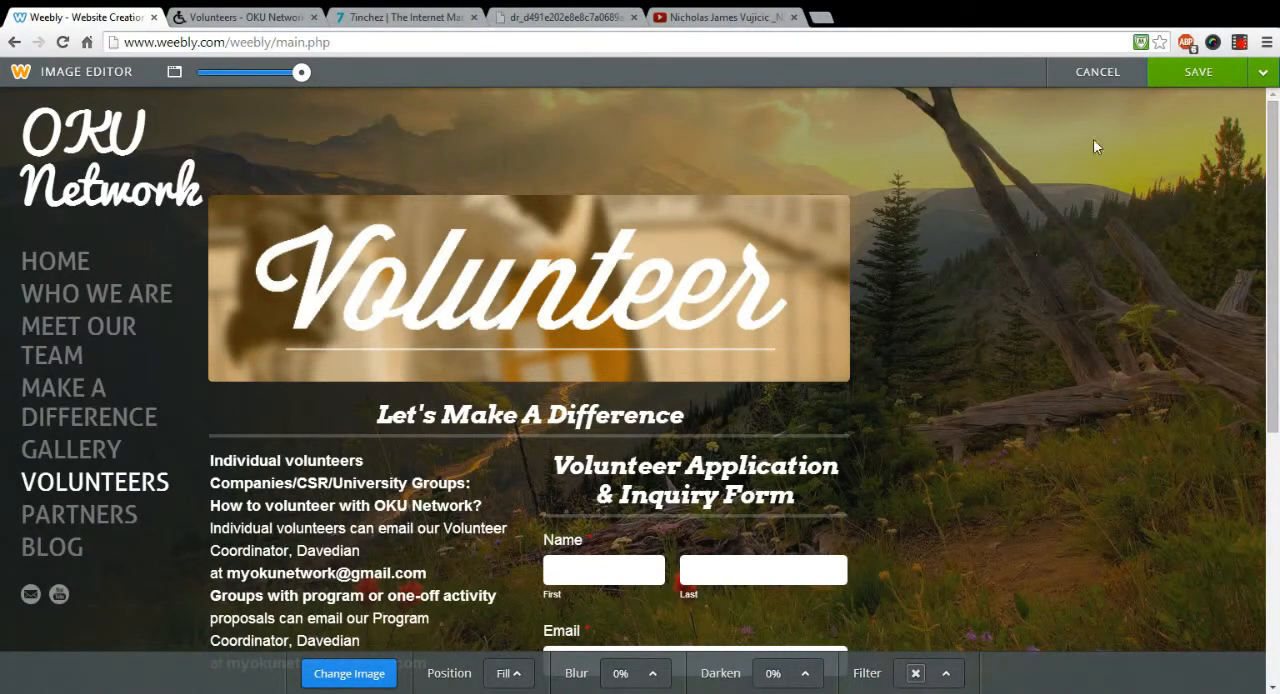
# Step: Save the new background to all pages and publish the website
pyautogui.moveTo(1180, 90)
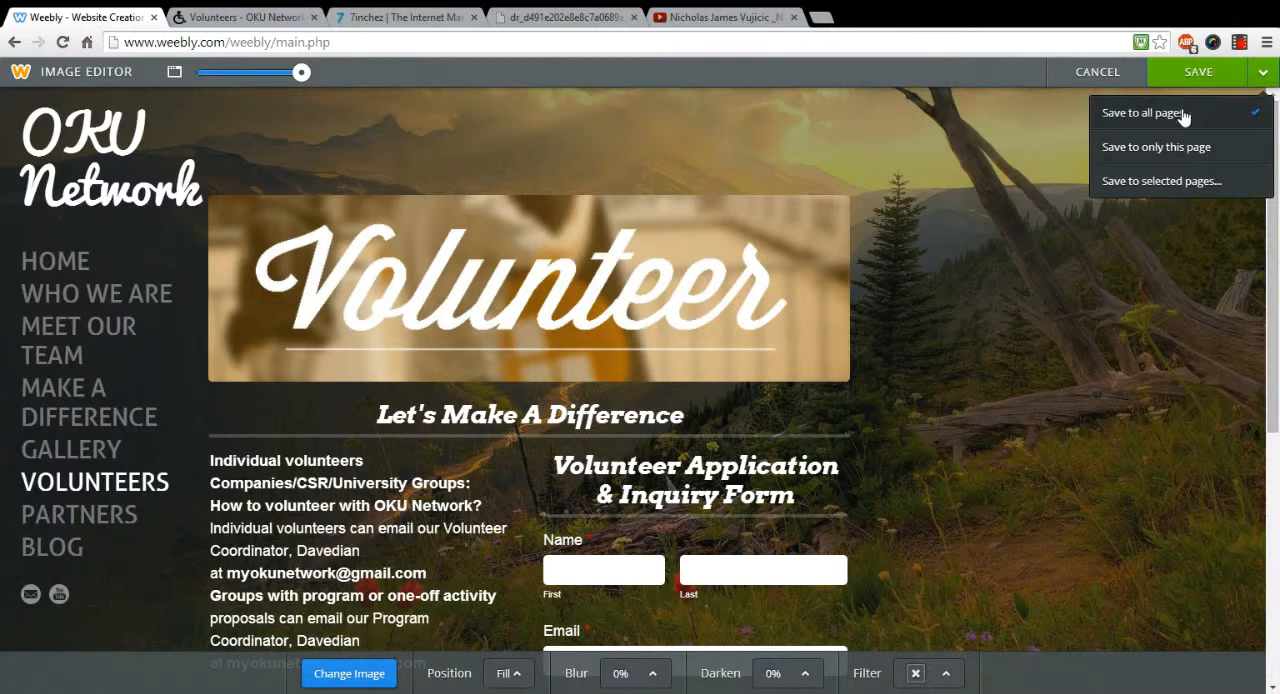
pyautogui.click(1178, 113)
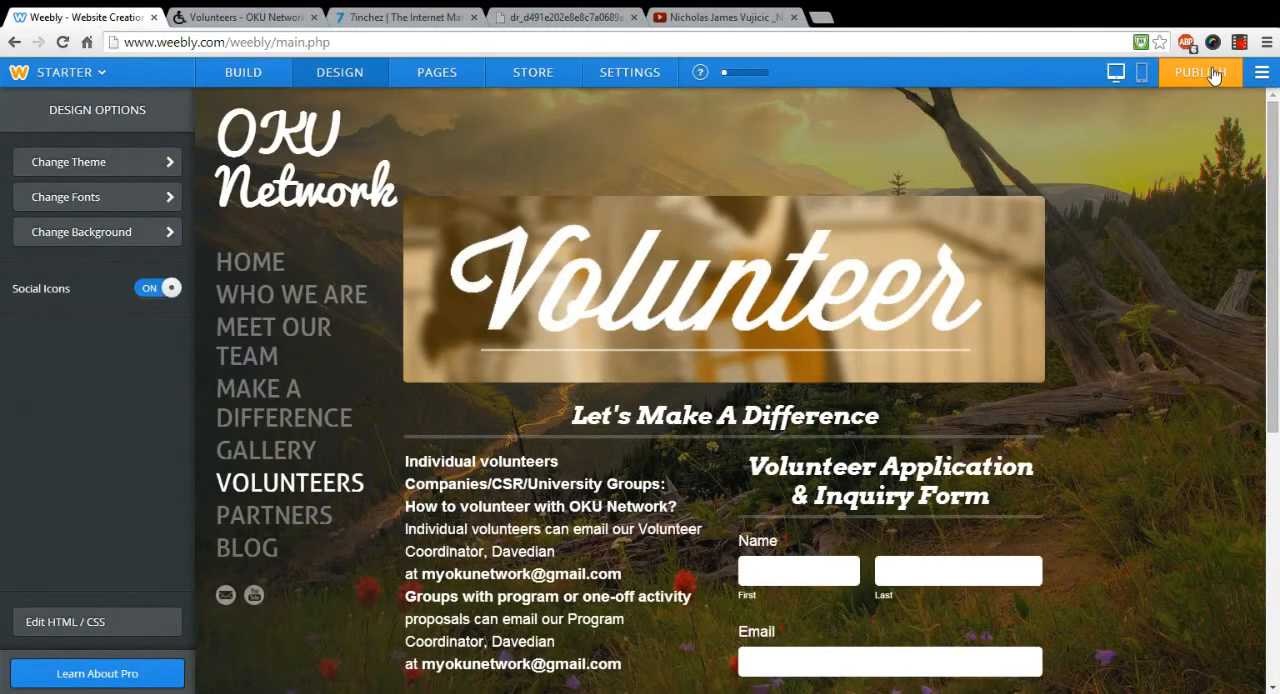
pyautogui.click(1206, 72)
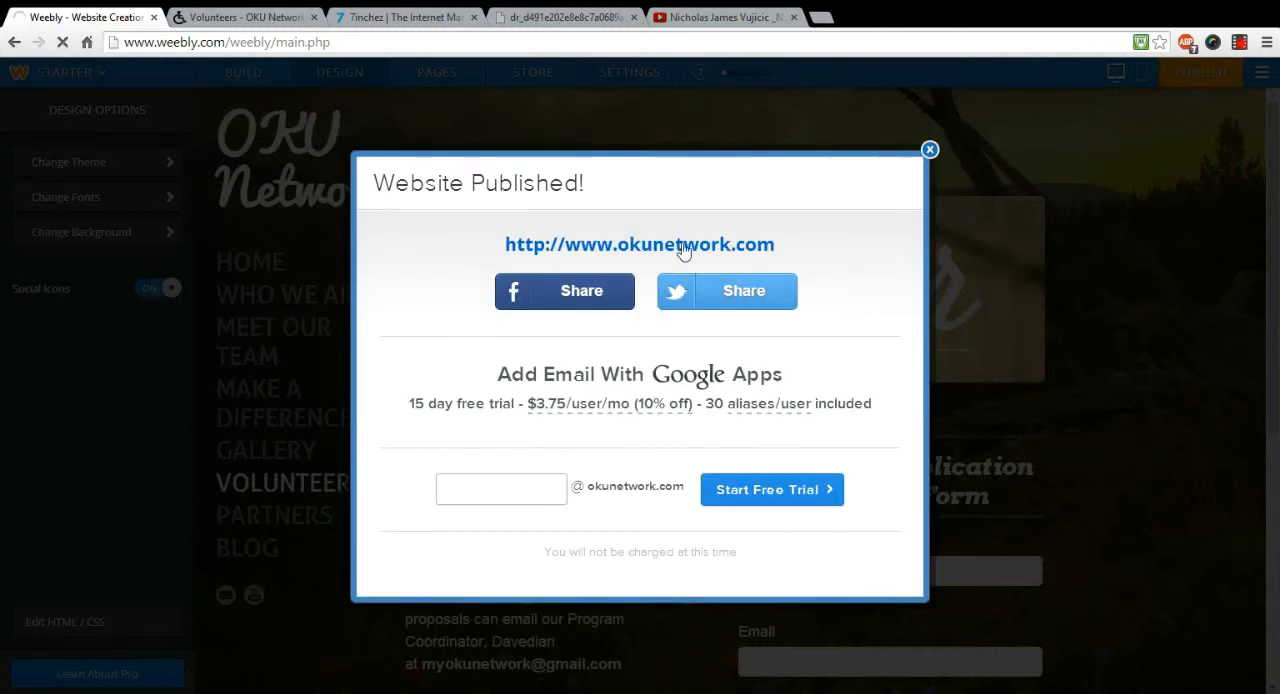
# Step: Check the background on the published okunetwork.com site, close the old Volunteers browser tab, and return to the editor, dismissing the publish confirmation
pyautogui.click(683, 250)
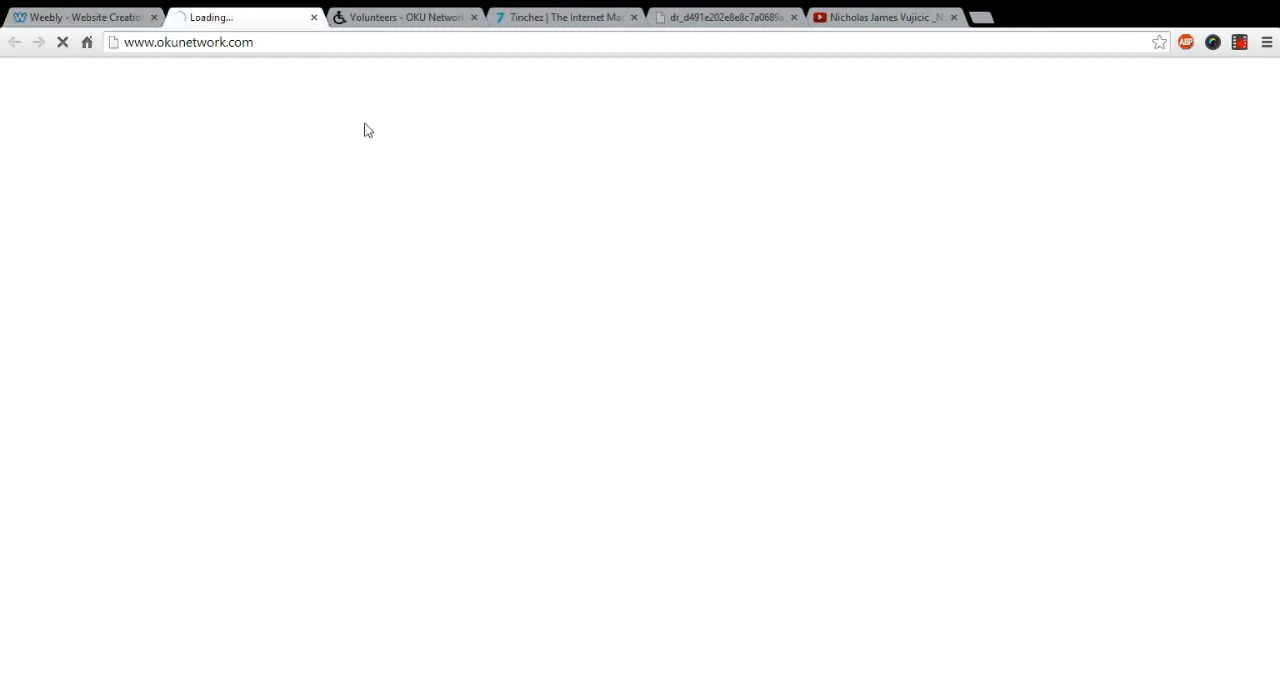
pyautogui.click(473, 18)
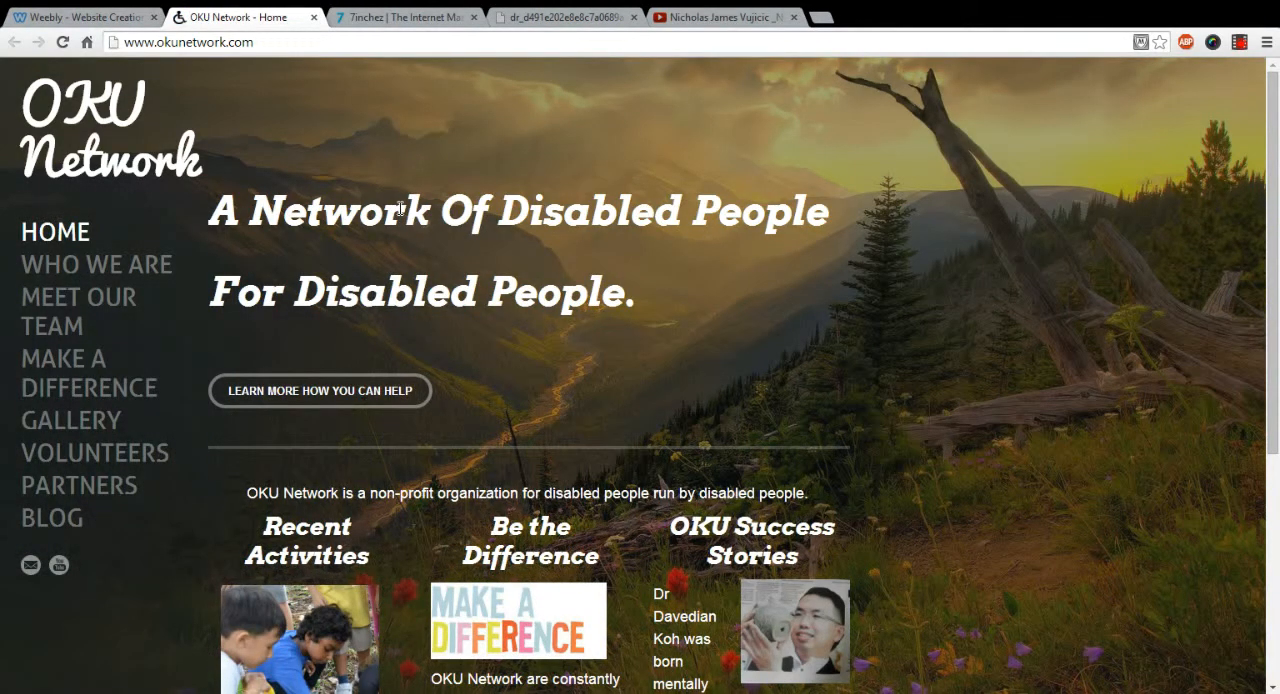
pyautogui.click(60, 20)
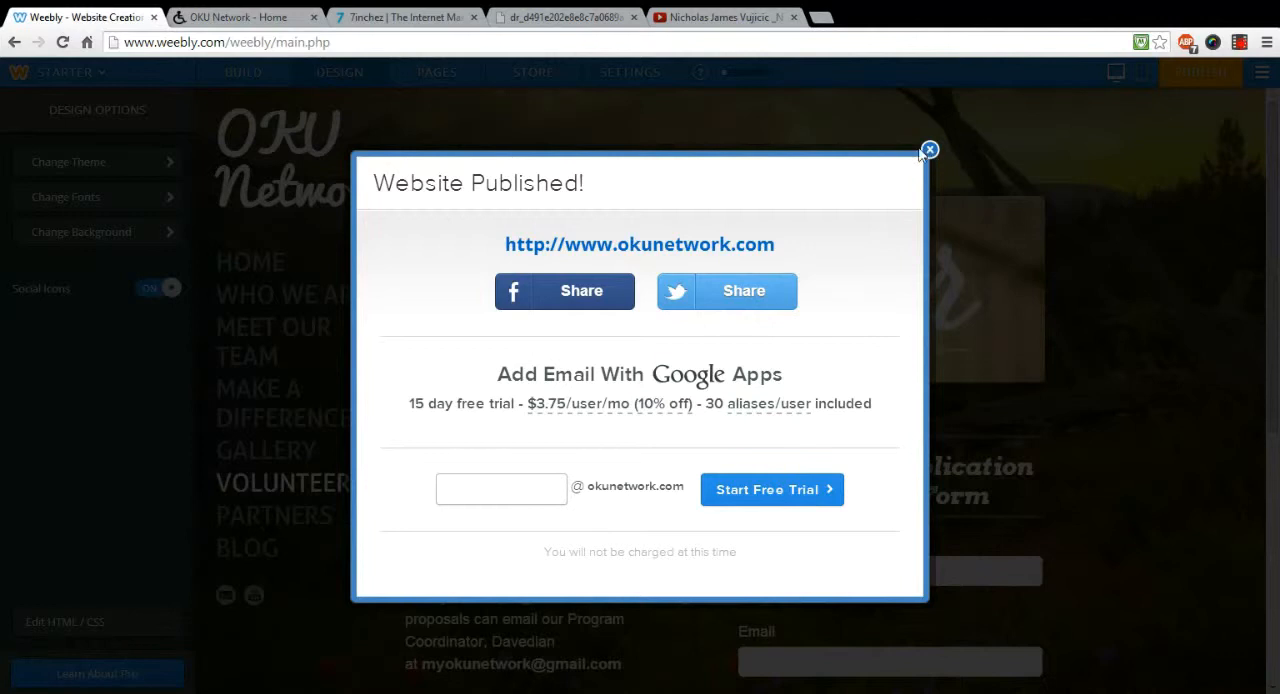
pyautogui.click(929, 150)
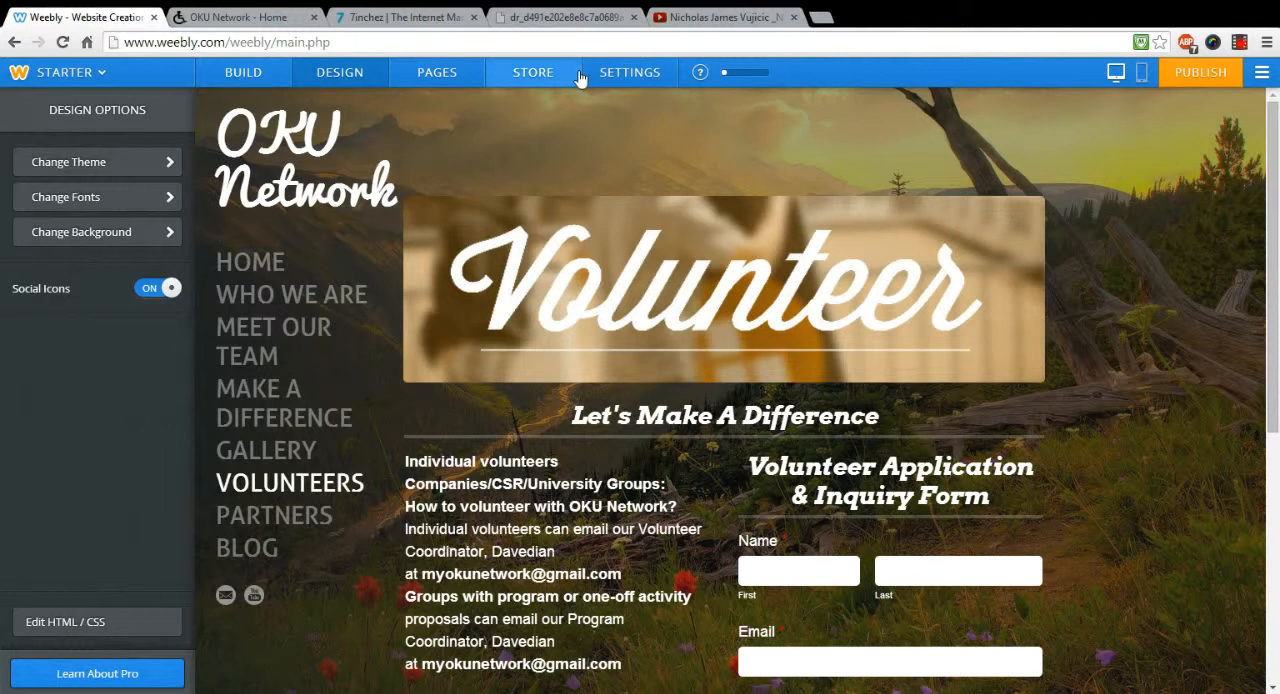
# Step: Look over the store dashboard and the general site settings, including title, mobile, favicon and site password
pyautogui.click(545, 75)
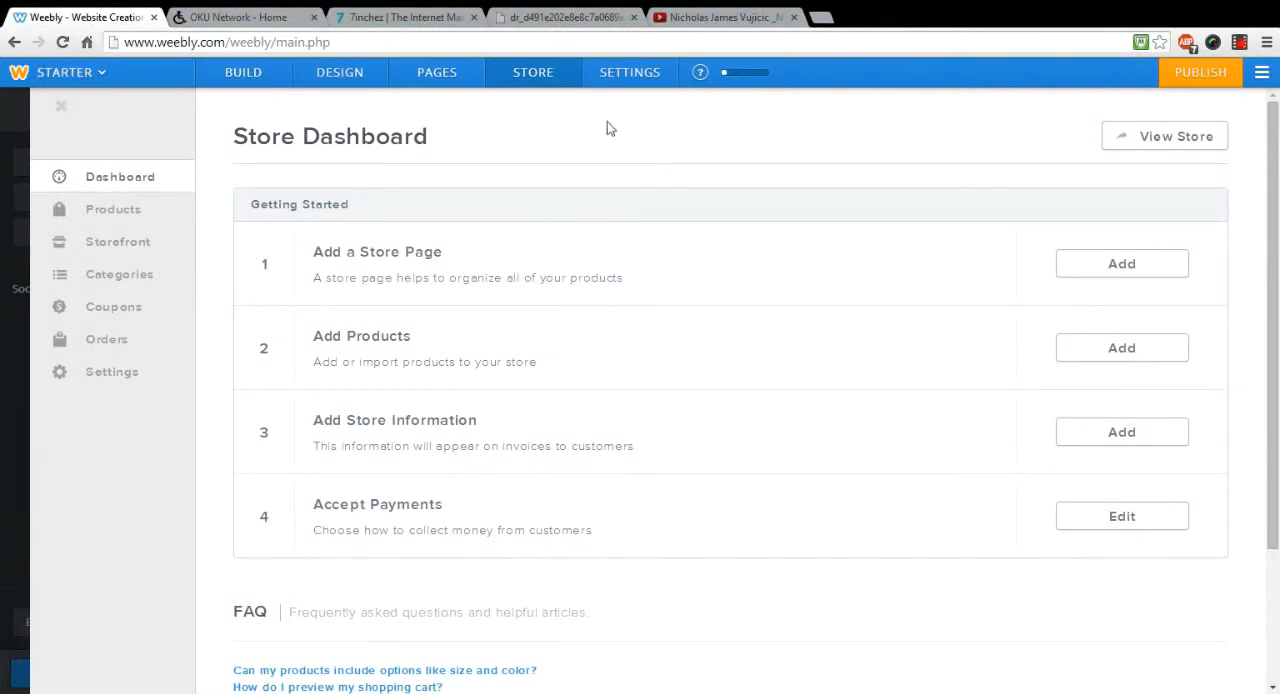
pyautogui.click(345, 70)
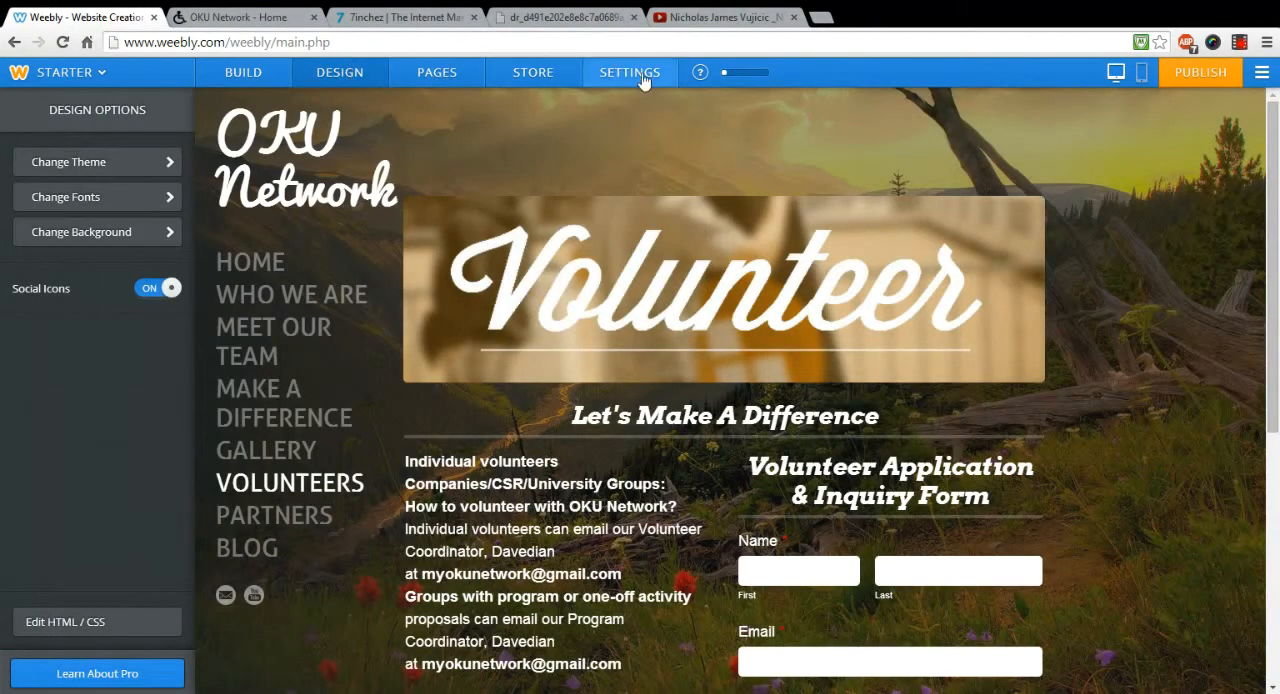
pyautogui.click(644, 73)
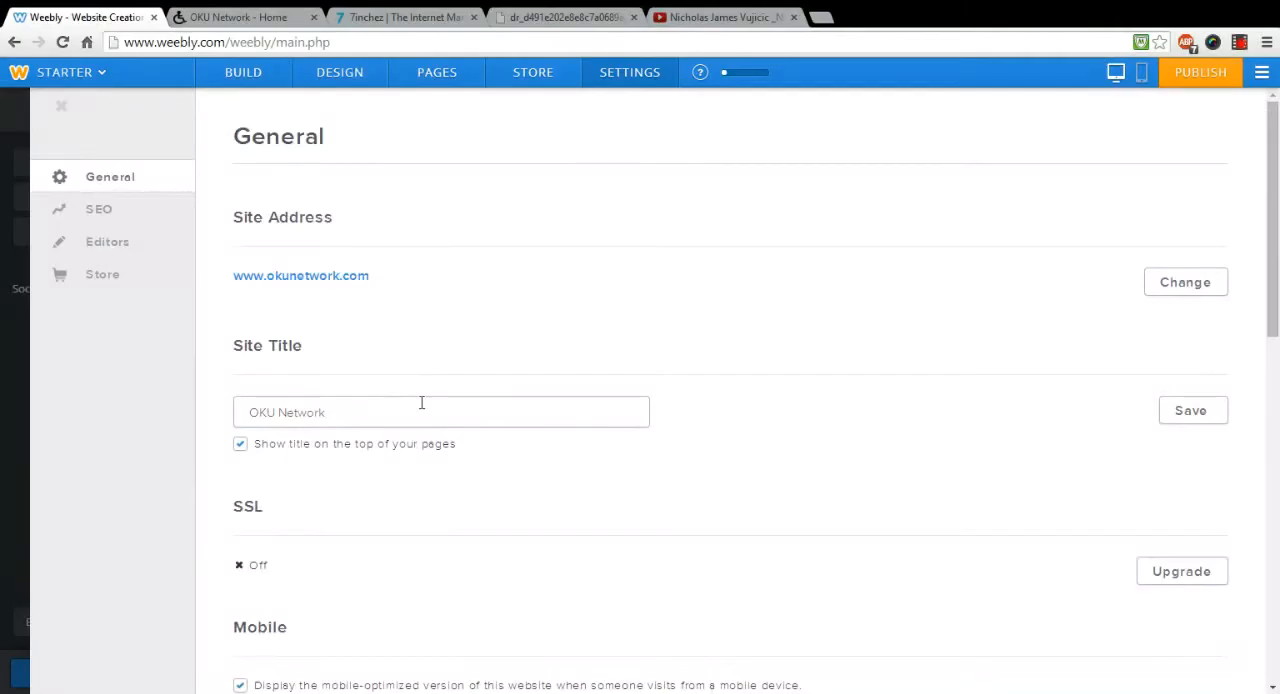
pyautogui.scroll(-3, 430, 406)
pyautogui.scroll(-1, 478, 399)
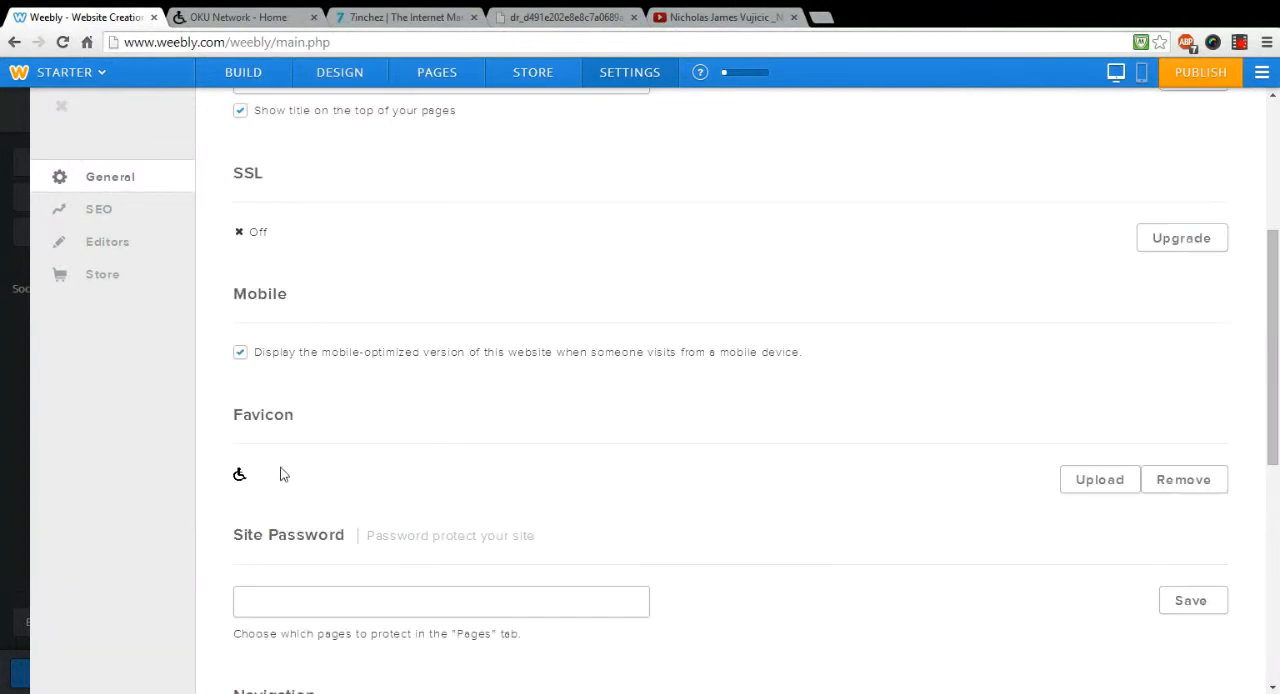
pyautogui.scroll(-2, 345, 470)
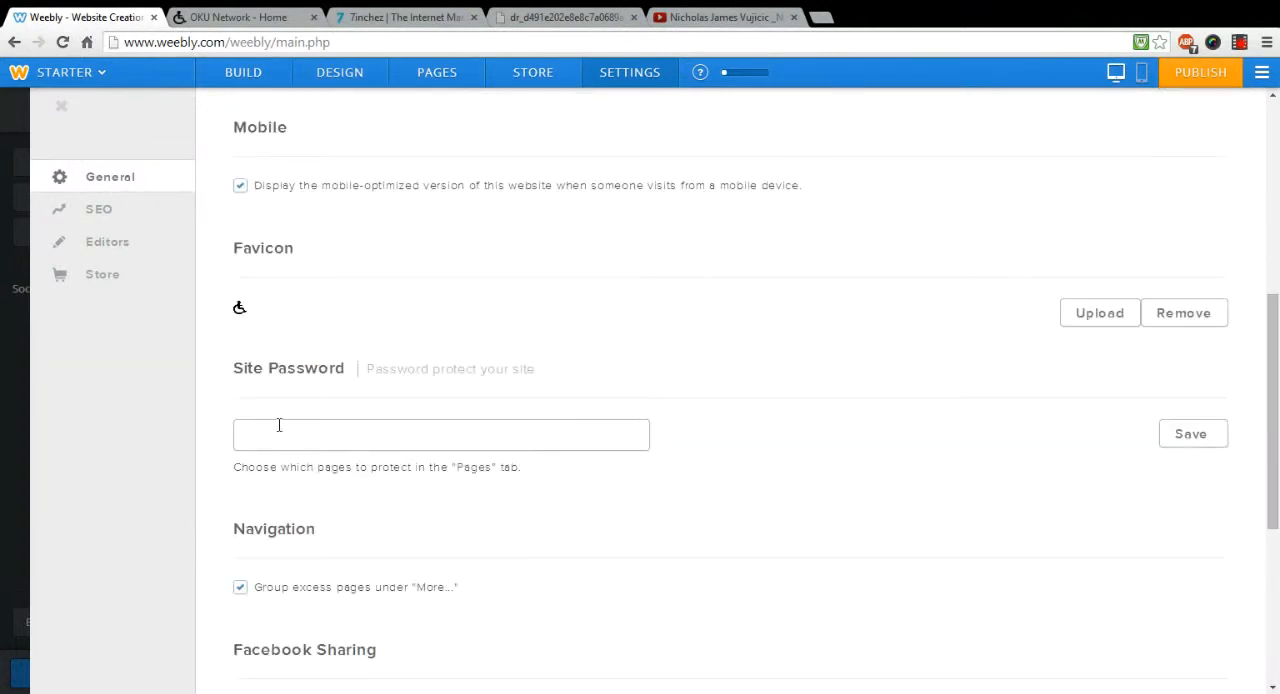
# Step: Try to add an editor with Admin permissions to the site, filling in the editor's e-mail address
pyautogui.click(115, 248)
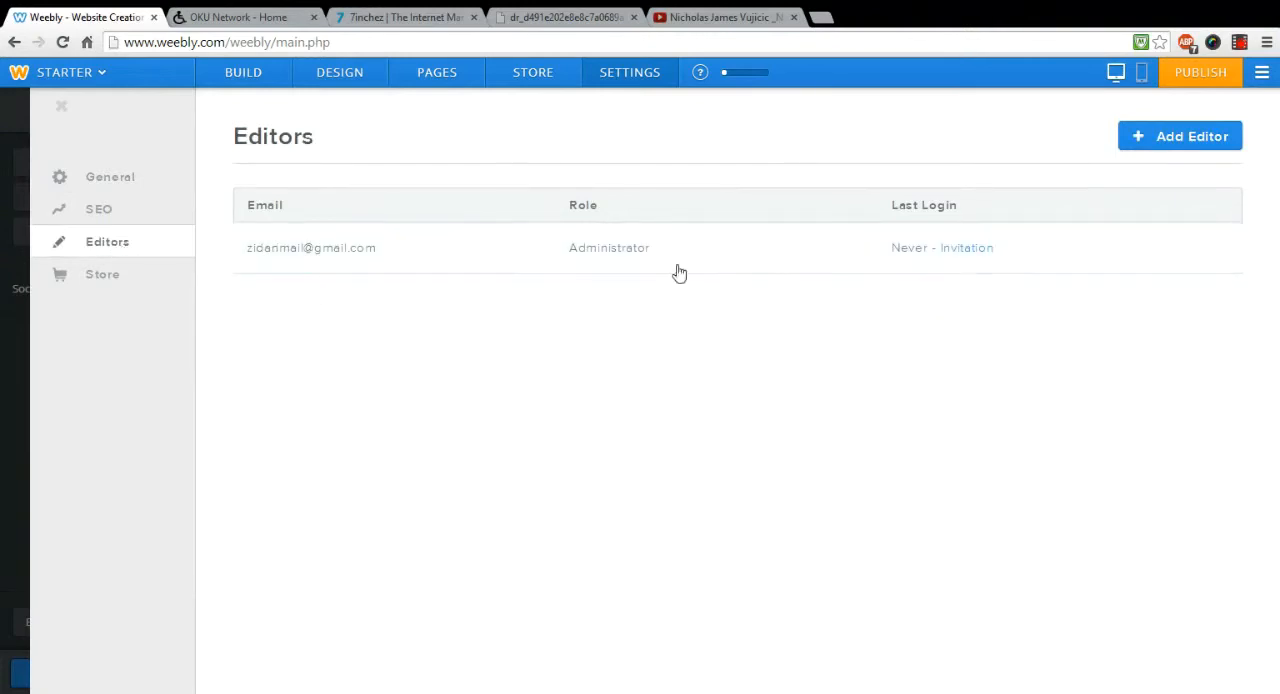
pyautogui.click(1163, 143)
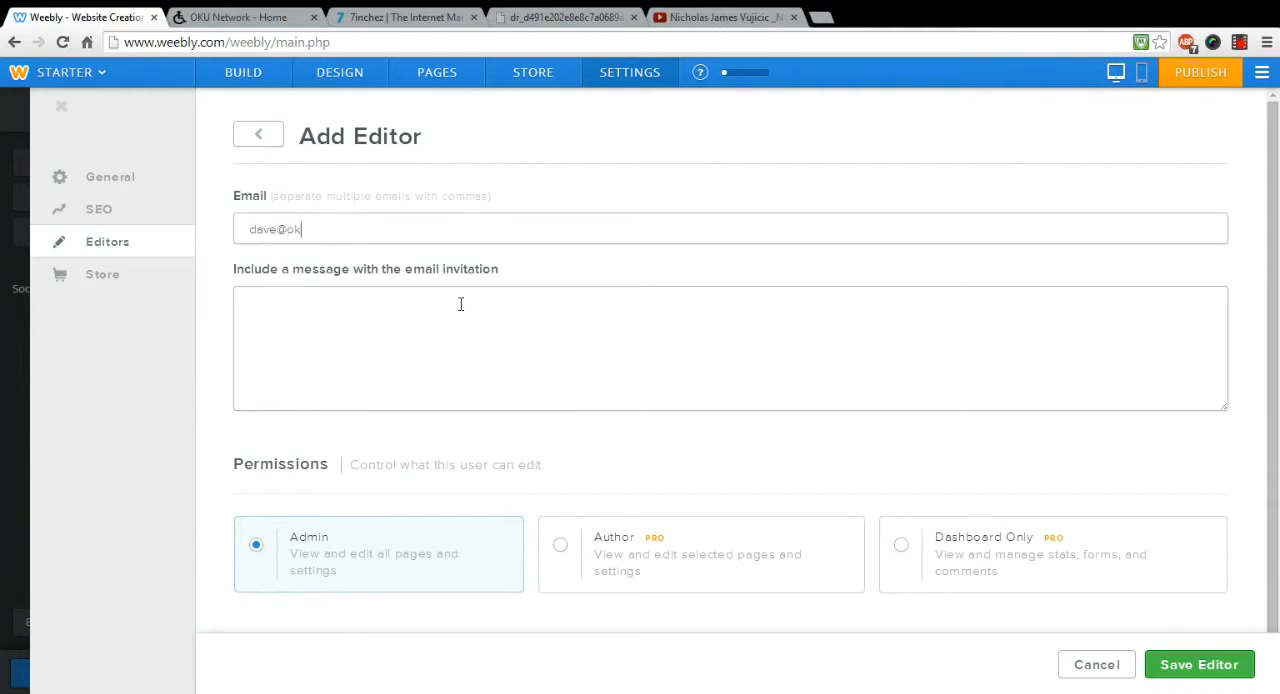
pyautogui.click(493, 309)
# Step: Return to the page editor and preview the mobile version of the site
pyautogui.click(246, 75)
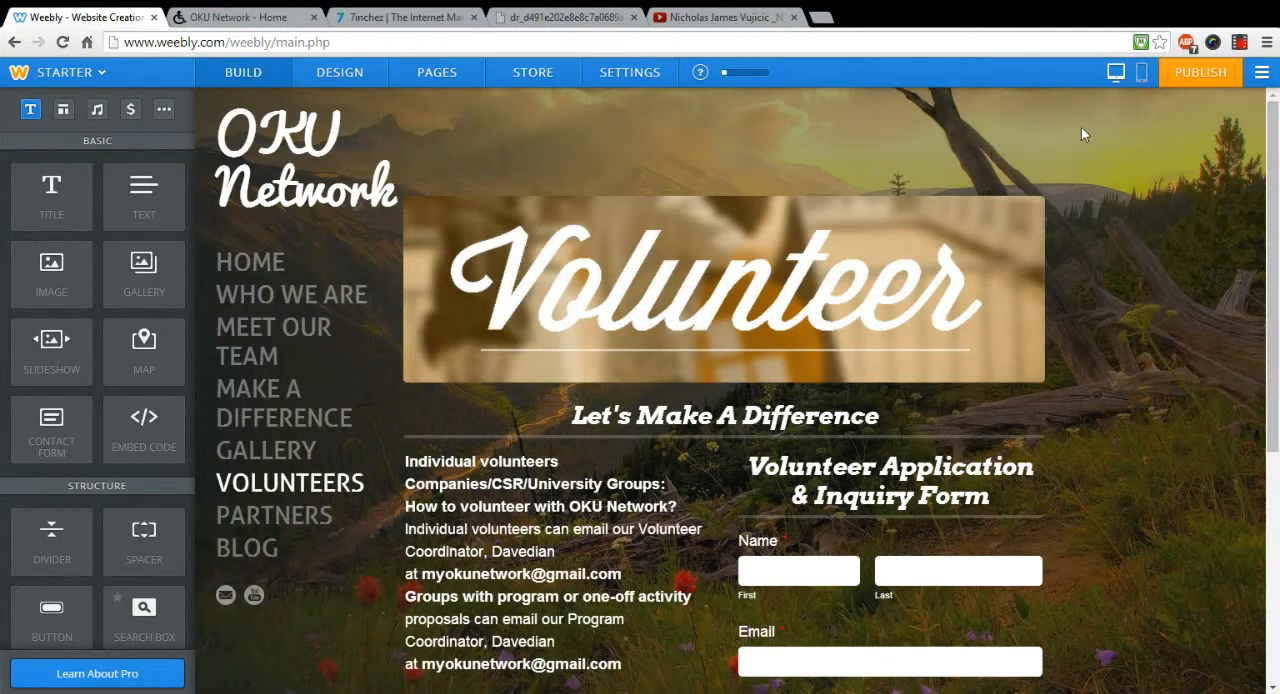
pyautogui.click(1141, 70)
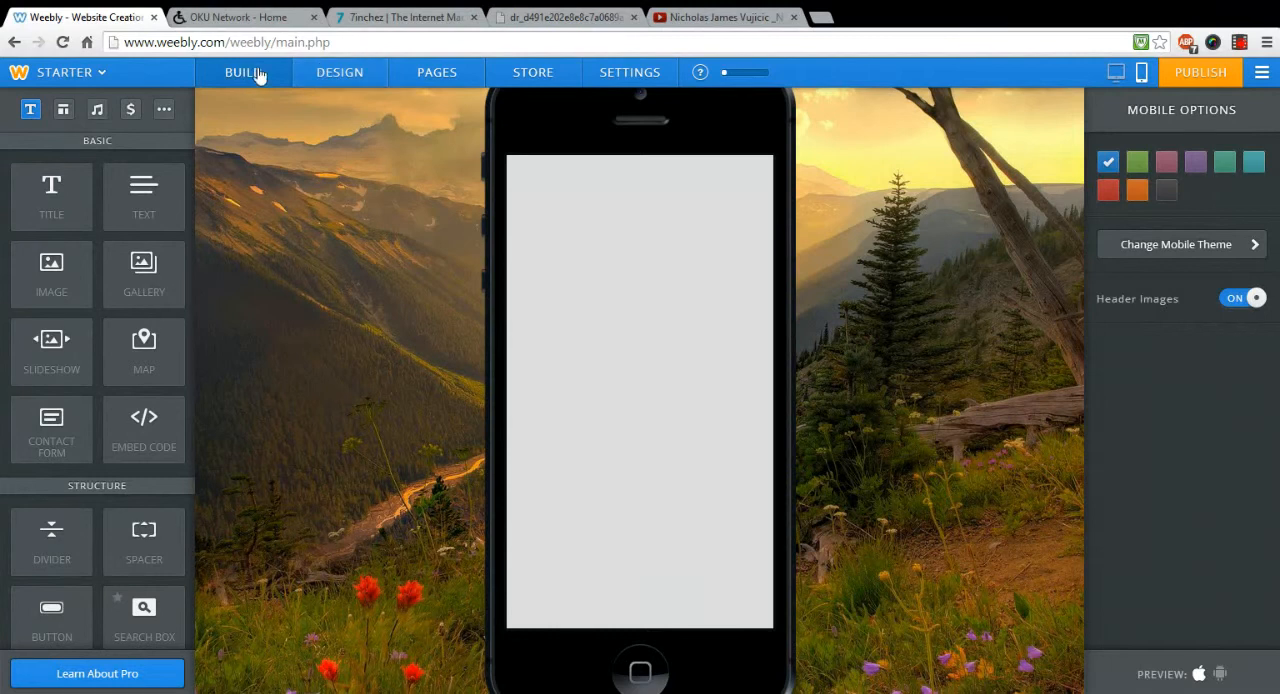
# Step: Return to the page editor, reopen the mobile view of the site, and compare the Android and iPhone previews
pyautogui.click(340, 72)
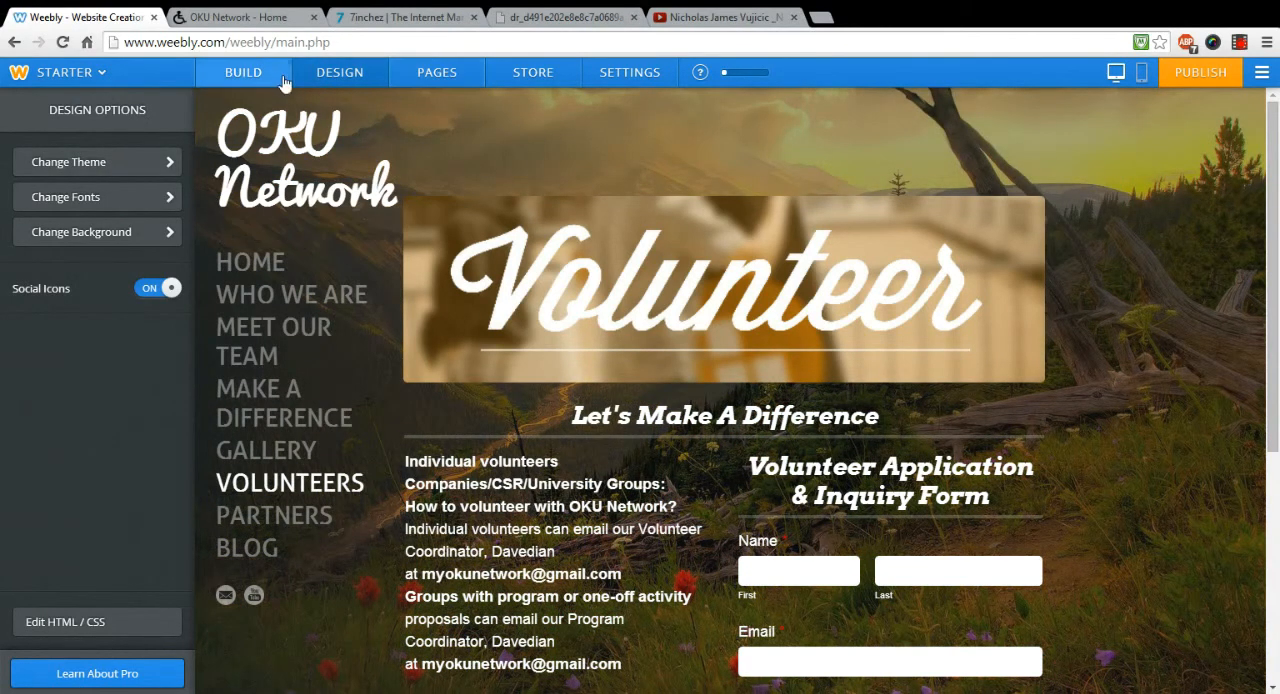
pyautogui.click(249, 74)
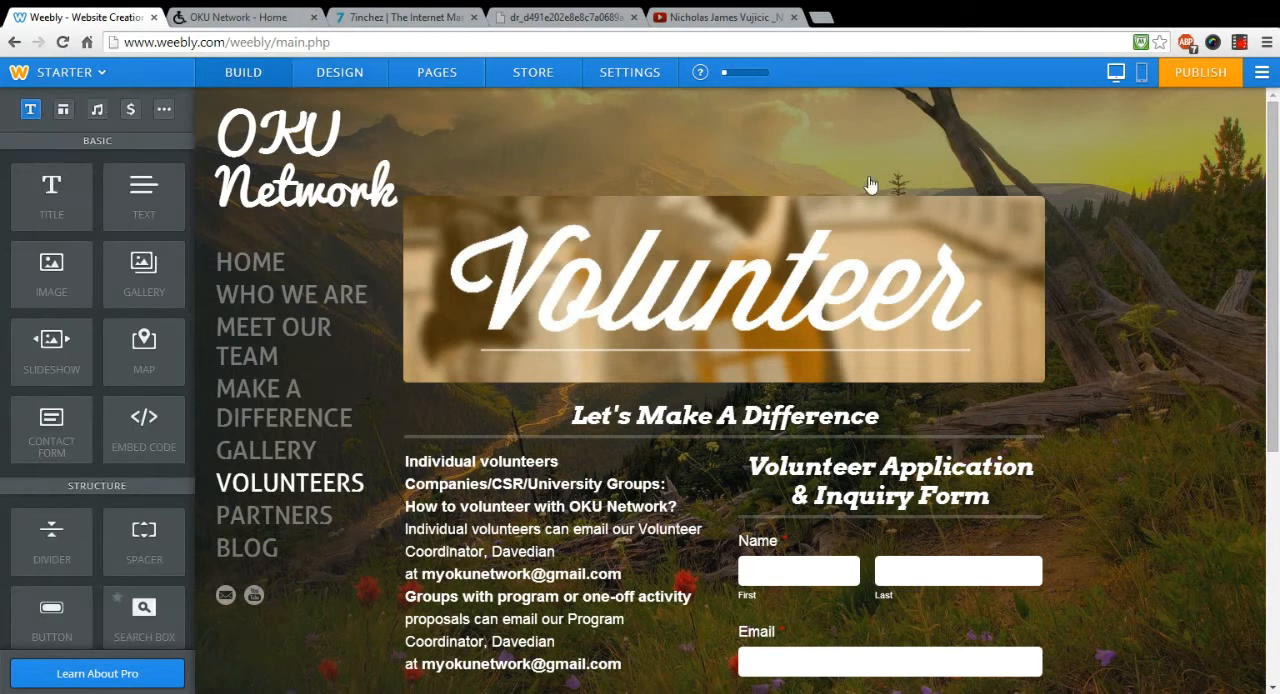
pyautogui.click(1141, 78)
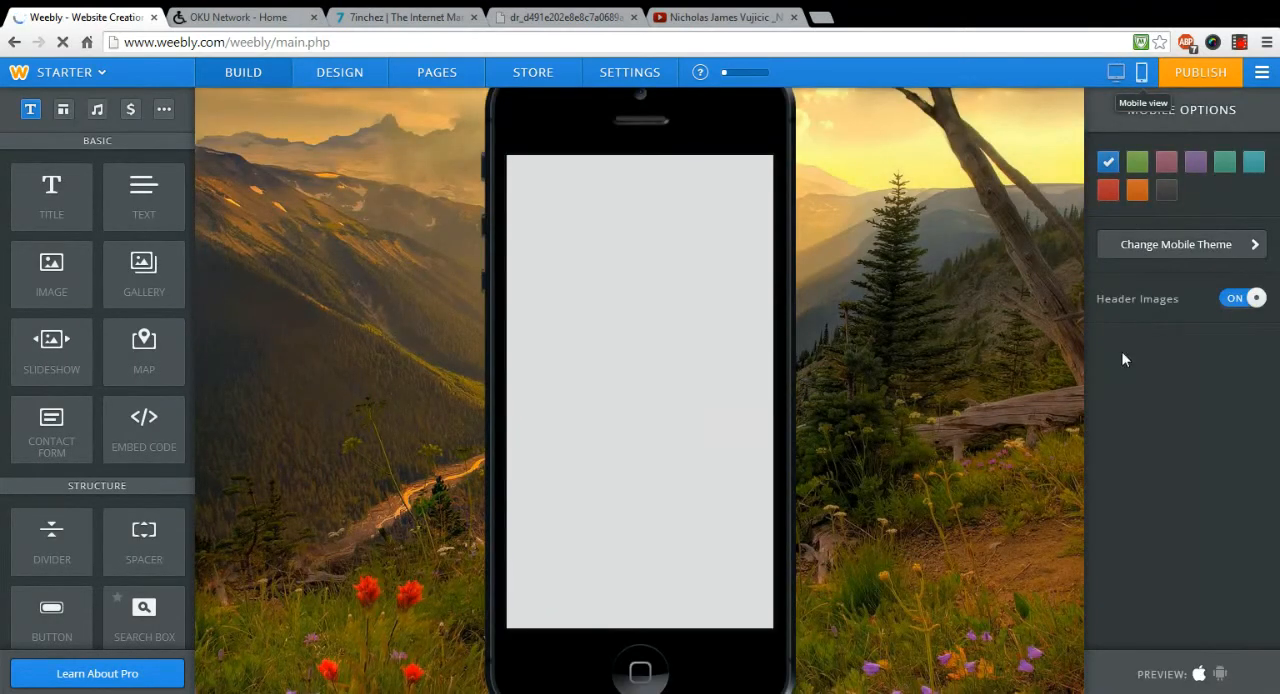
pyautogui.click(1222, 676)
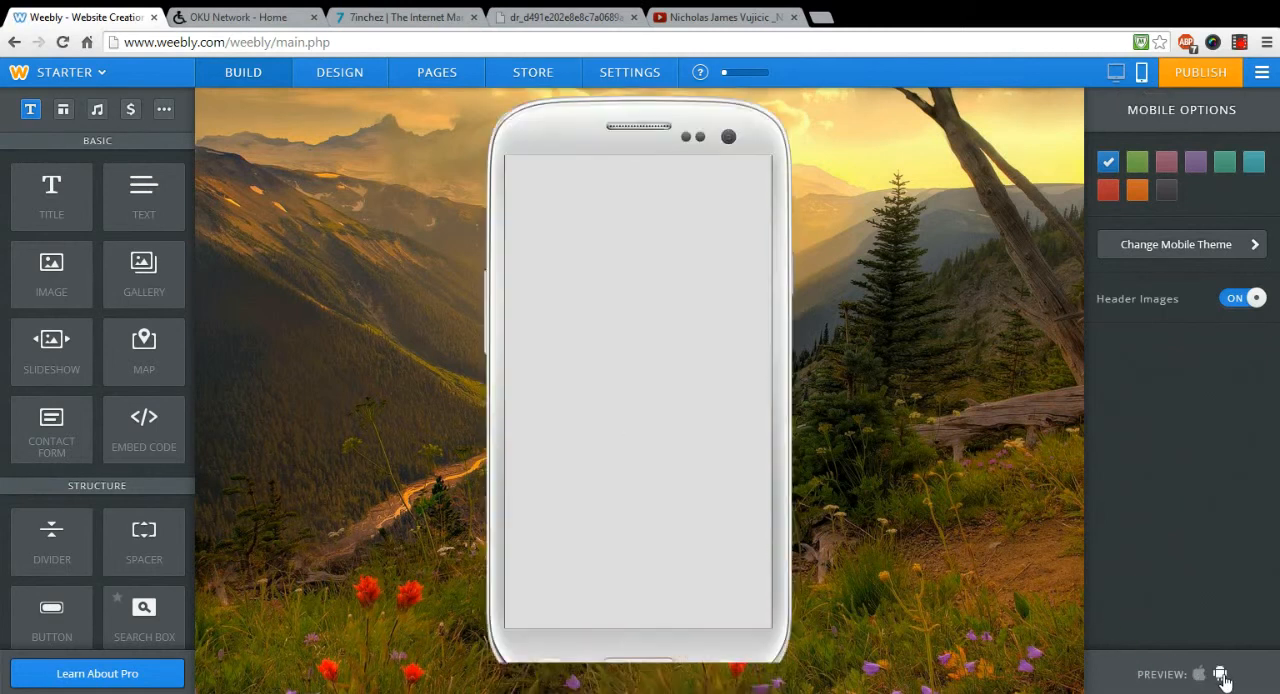
pyautogui.click(1201, 676)
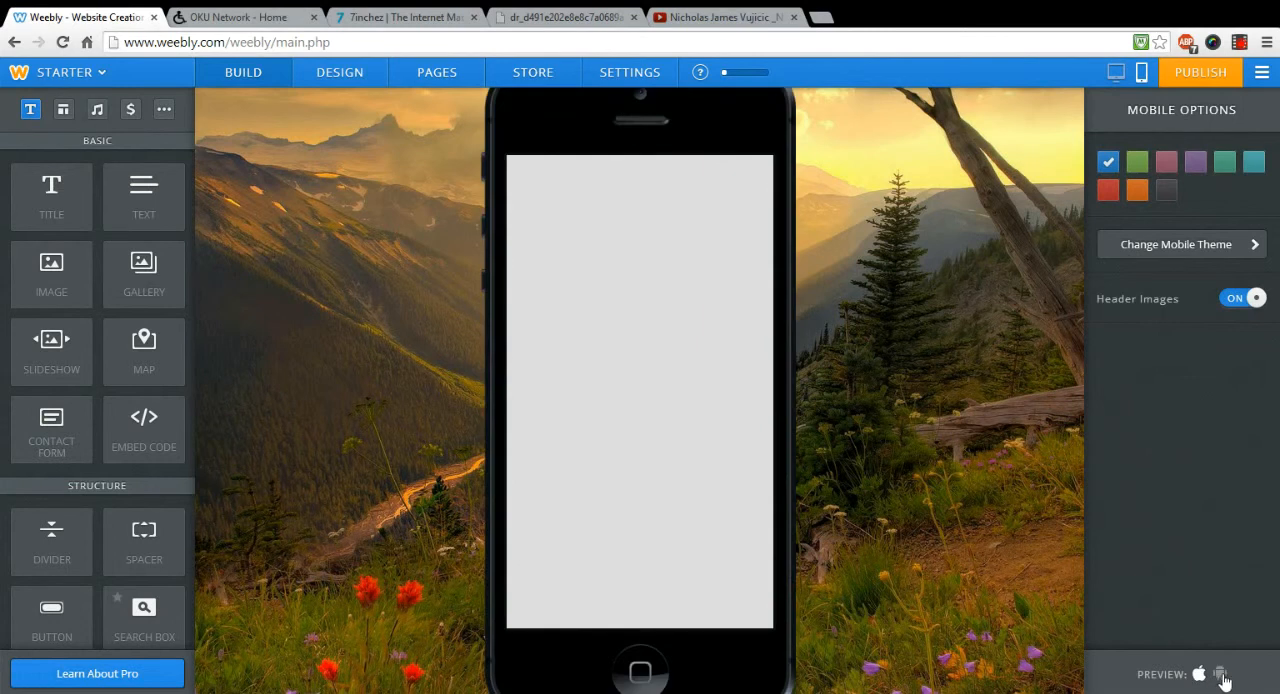
# Step: Try the Legacy mobile theme and preview it on both Android and iPhone
pyautogui.click(1203, 258)
pyautogui.click(1187, 208)
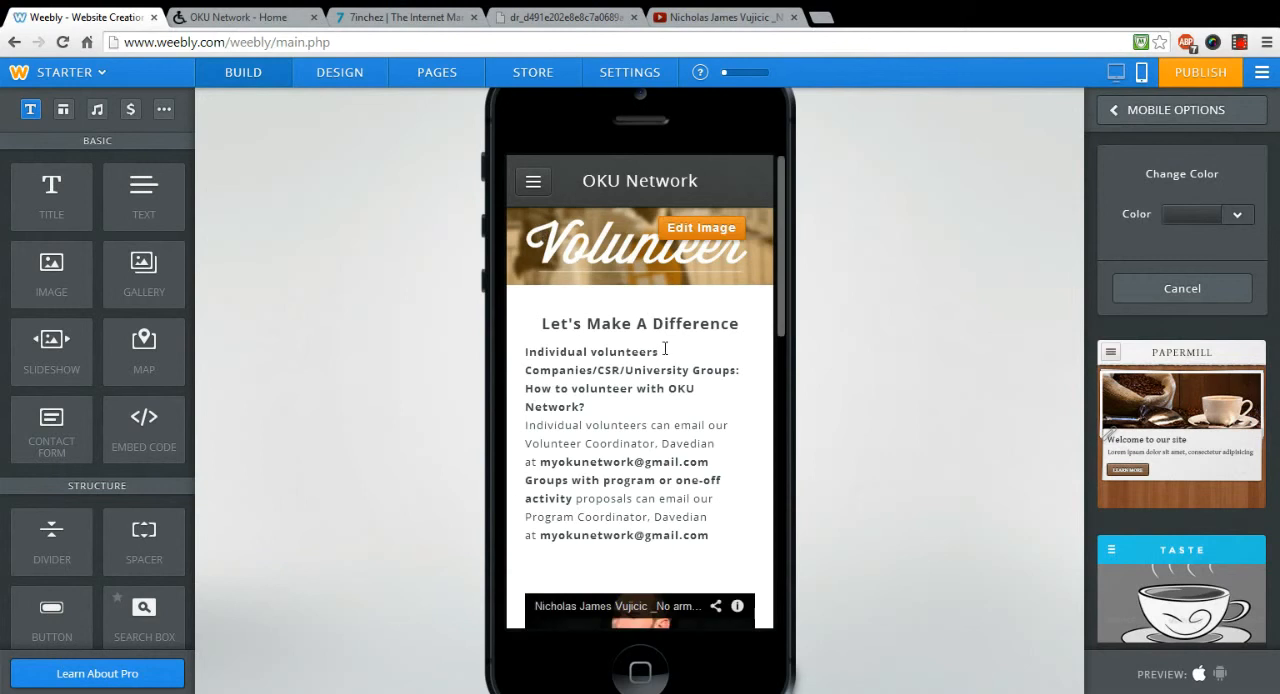
pyautogui.click(1221, 678)
pyautogui.click(1201, 676)
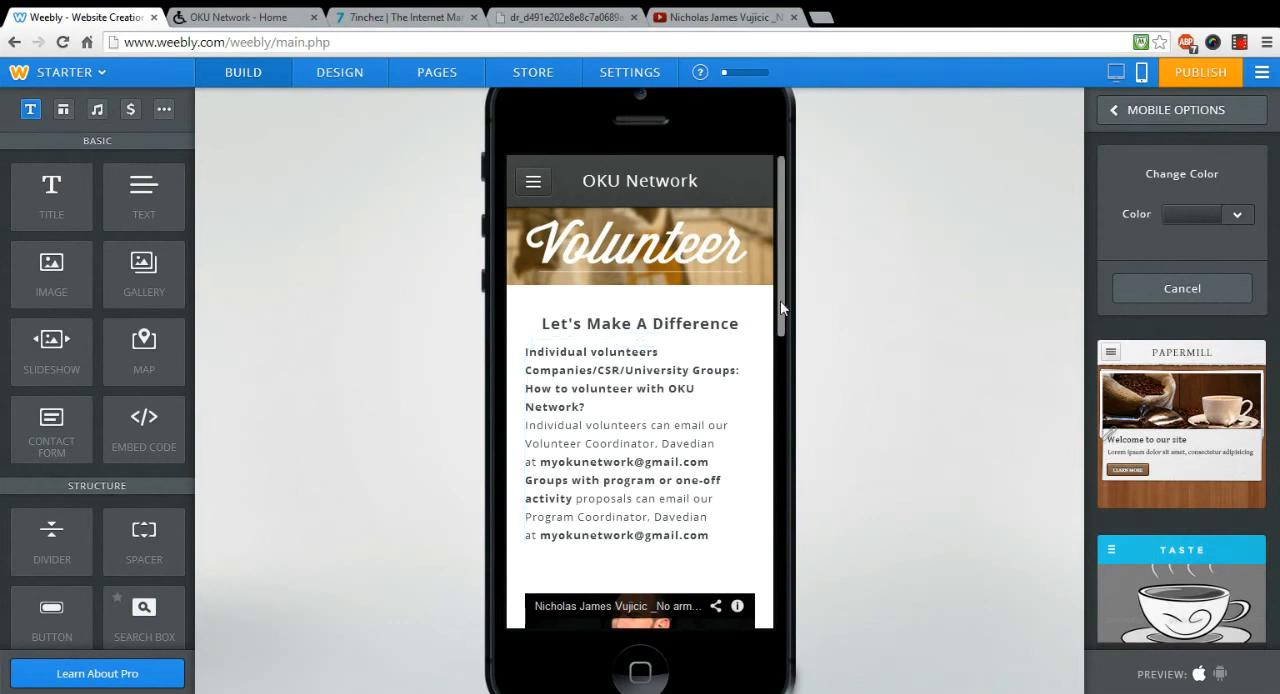
# Step: Look through the Volunteers page in the phone preview, then open and close its navigation menu
pyautogui.scroll(-3, 775, 392)
pyautogui.scroll(-10, 775, 392)
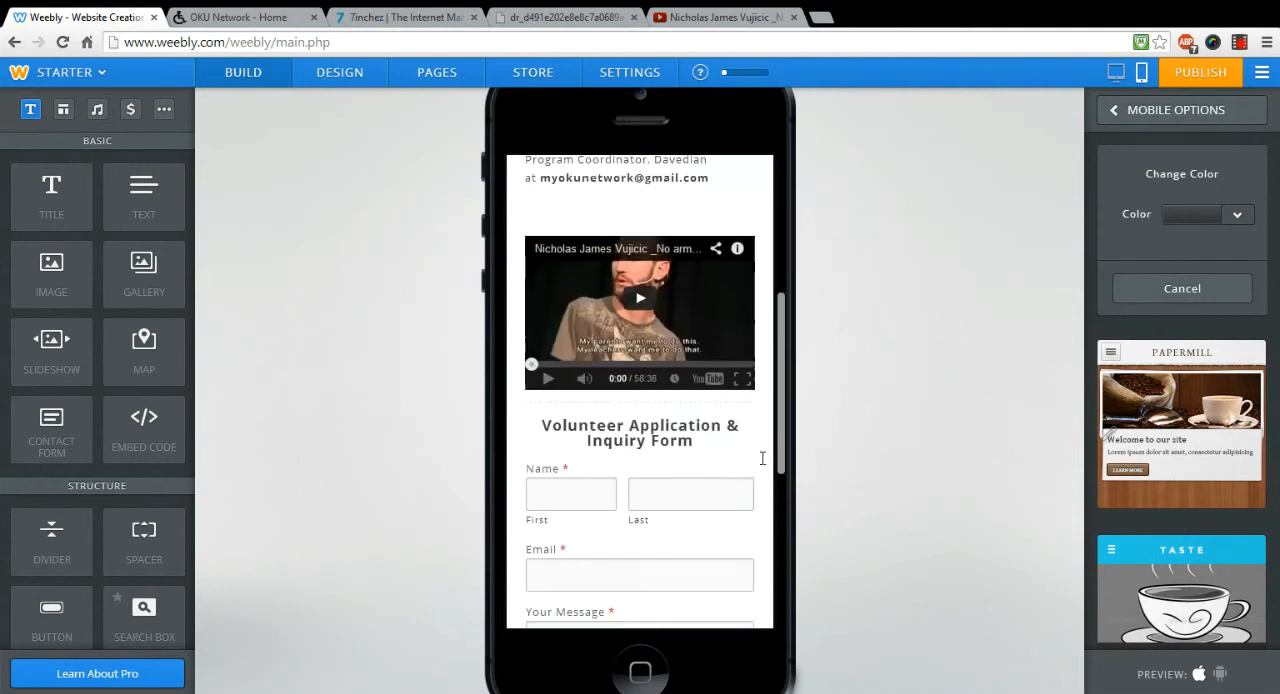
pyautogui.scroll(13, 785, 283)
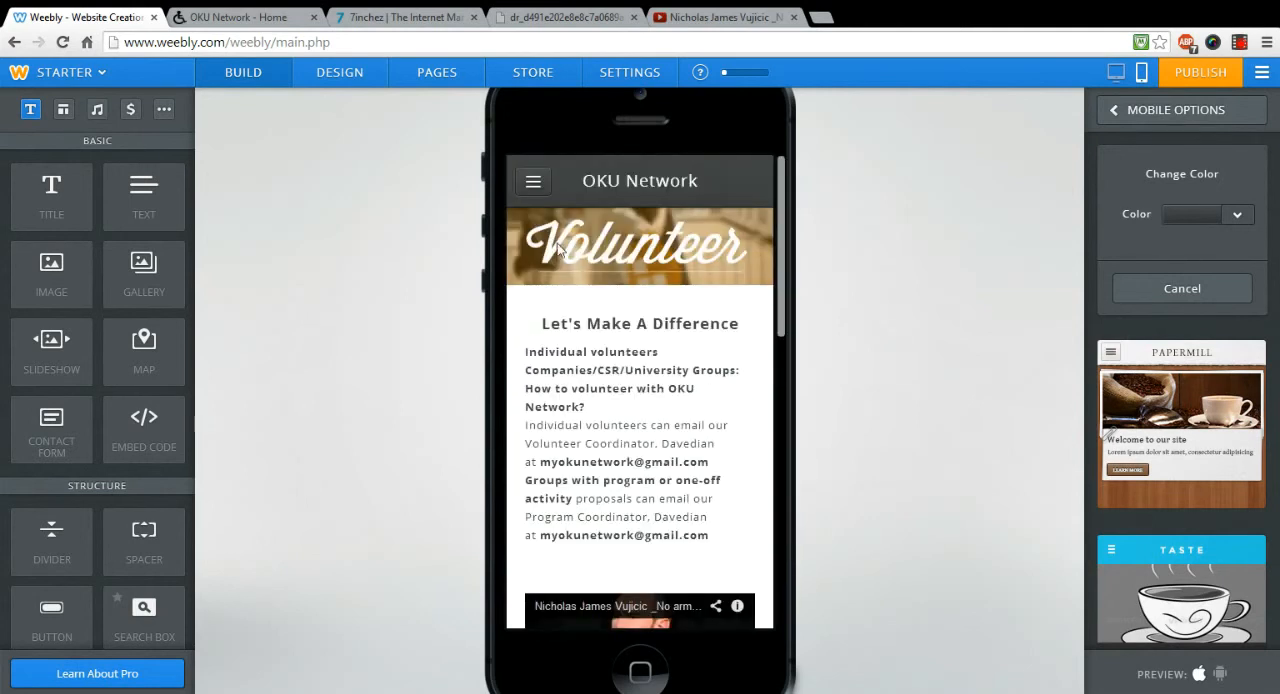
pyautogui.click(533, 181)
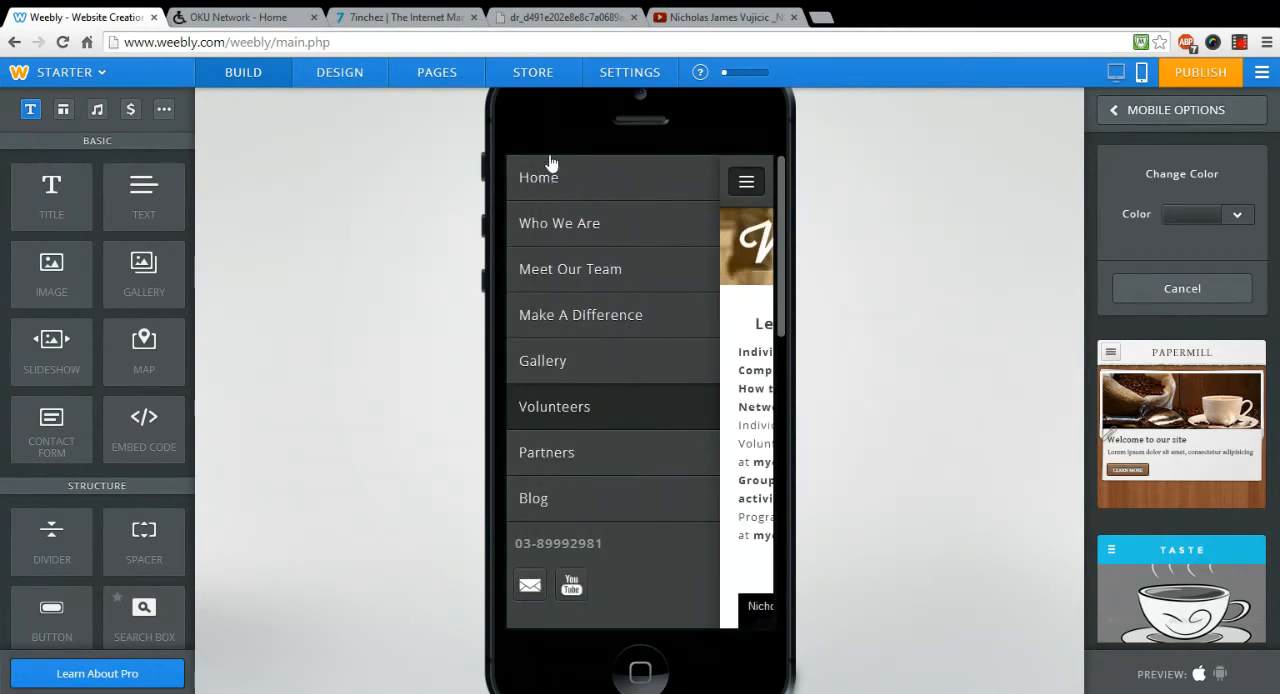
pyautogui.click(746, 183)
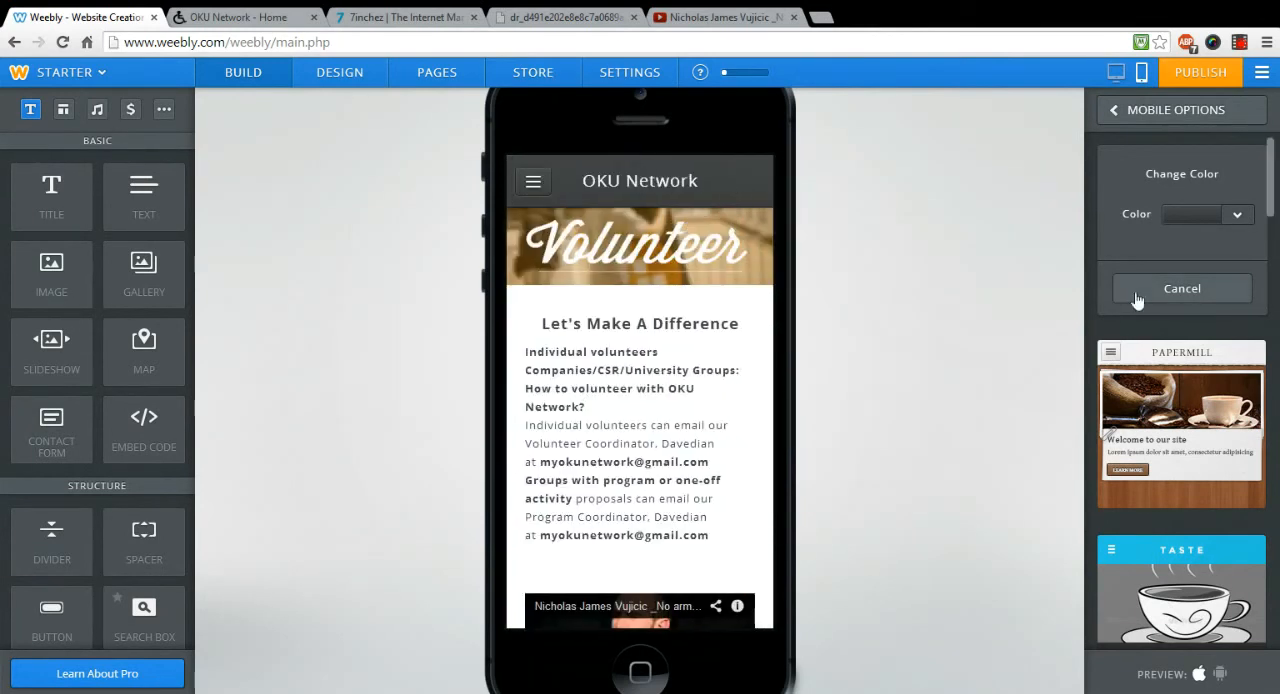
# Step: Cancel the Legacy theme and choose the Papermill mobile theme instead
pyautogui.click(1165, 296)
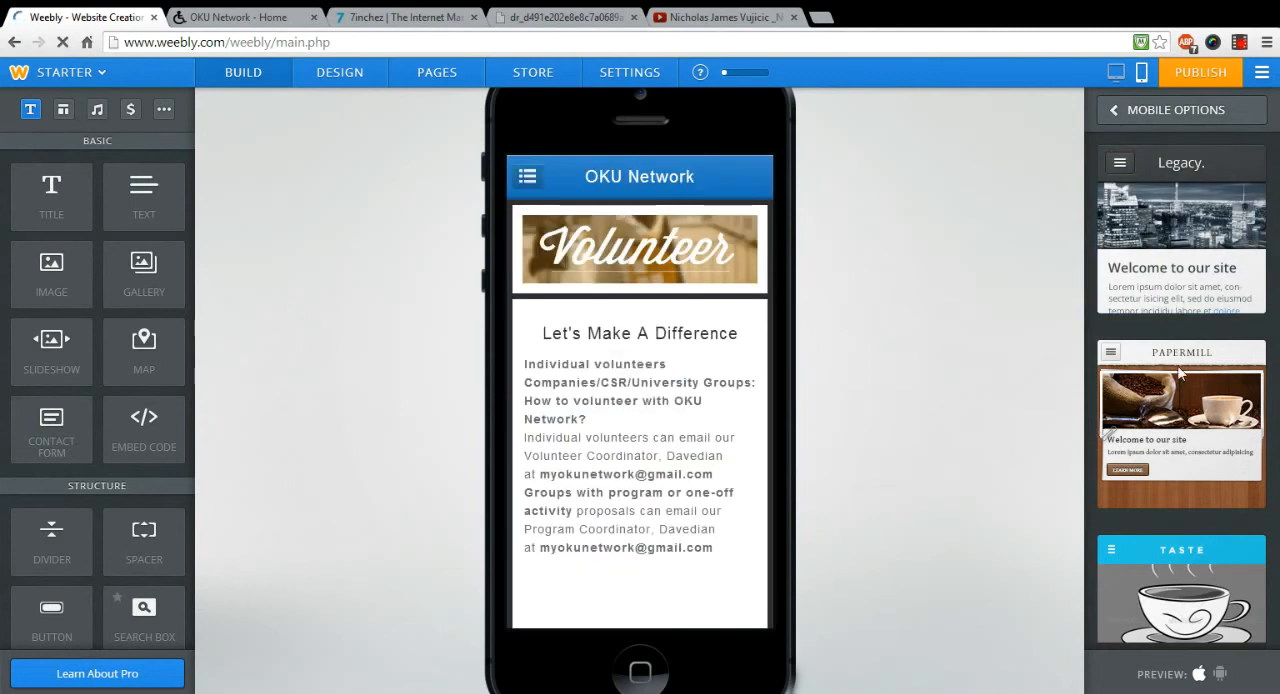
pyautogui.click(1180, 362)
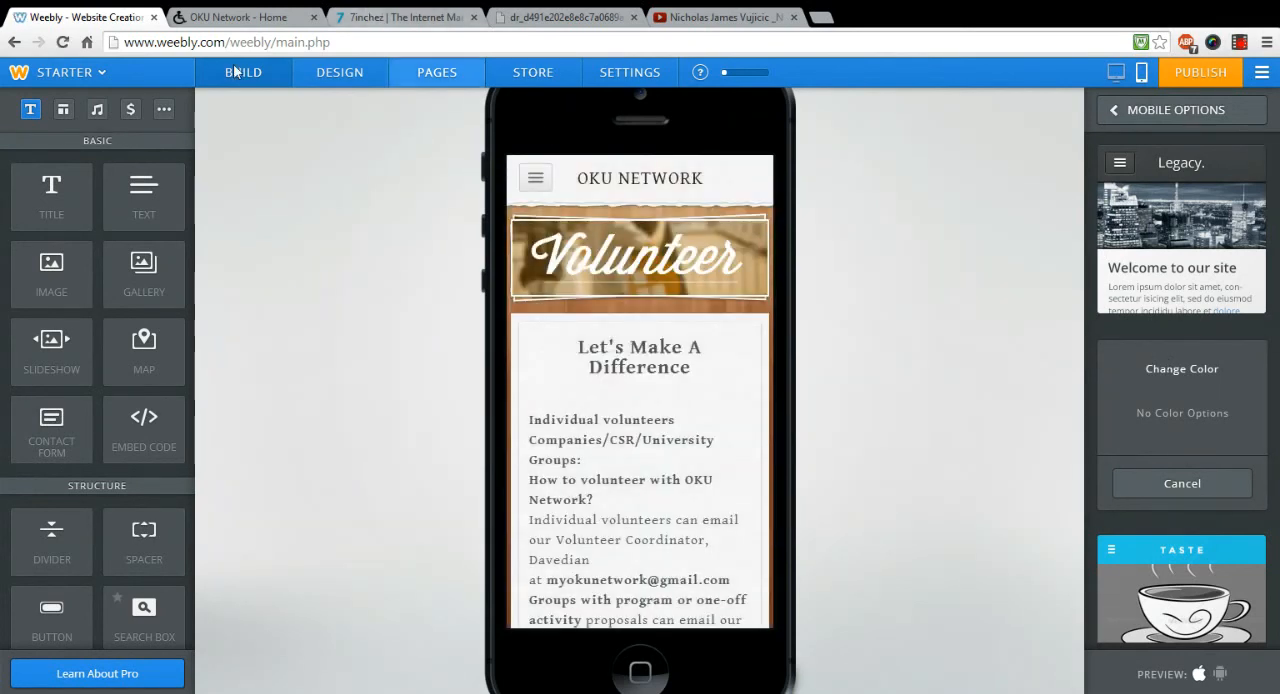
# Step: Show the additional content elements, then switch to the 7inchez website and look over its About Us page
pyautogui.click(164, 110)
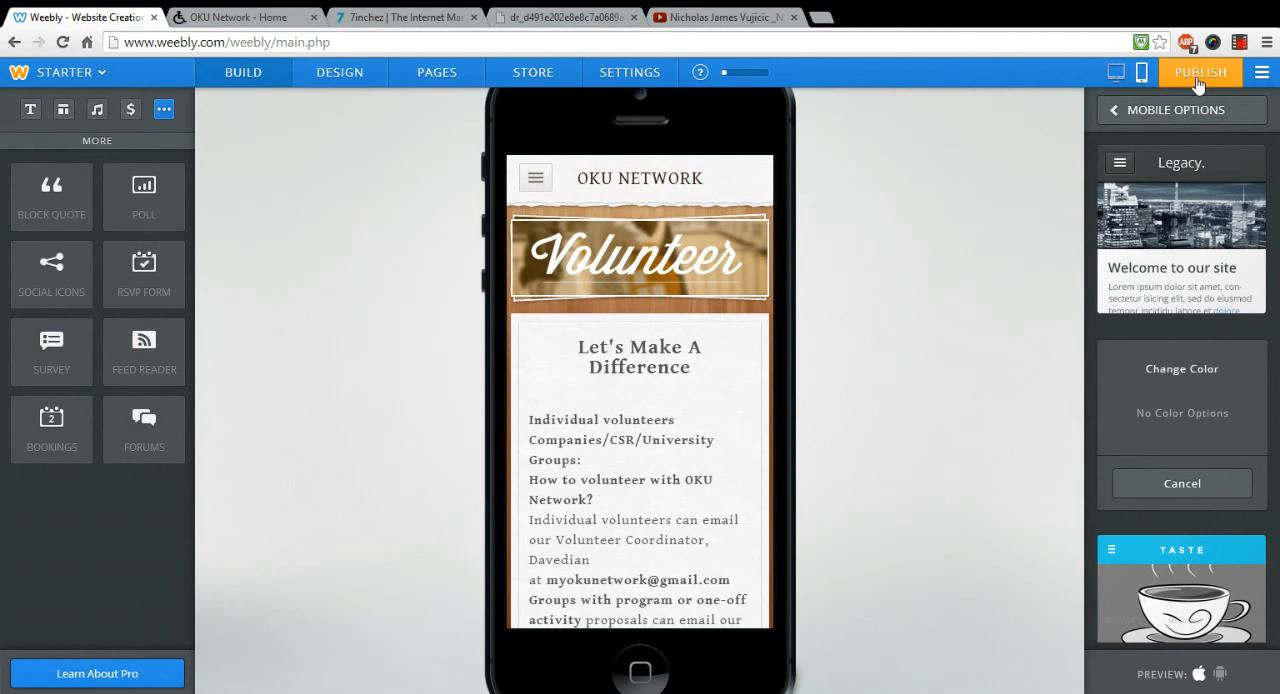
pyautogui.click(420, 19)
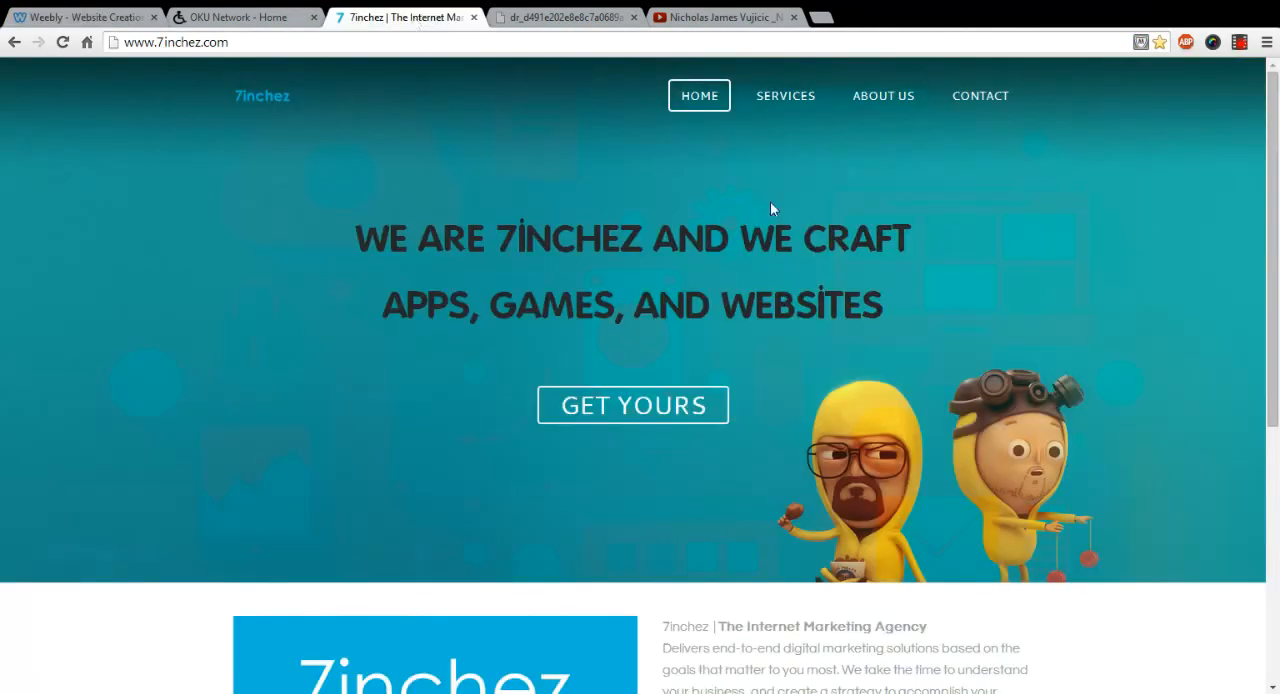
pyautogui.click(882, 99)
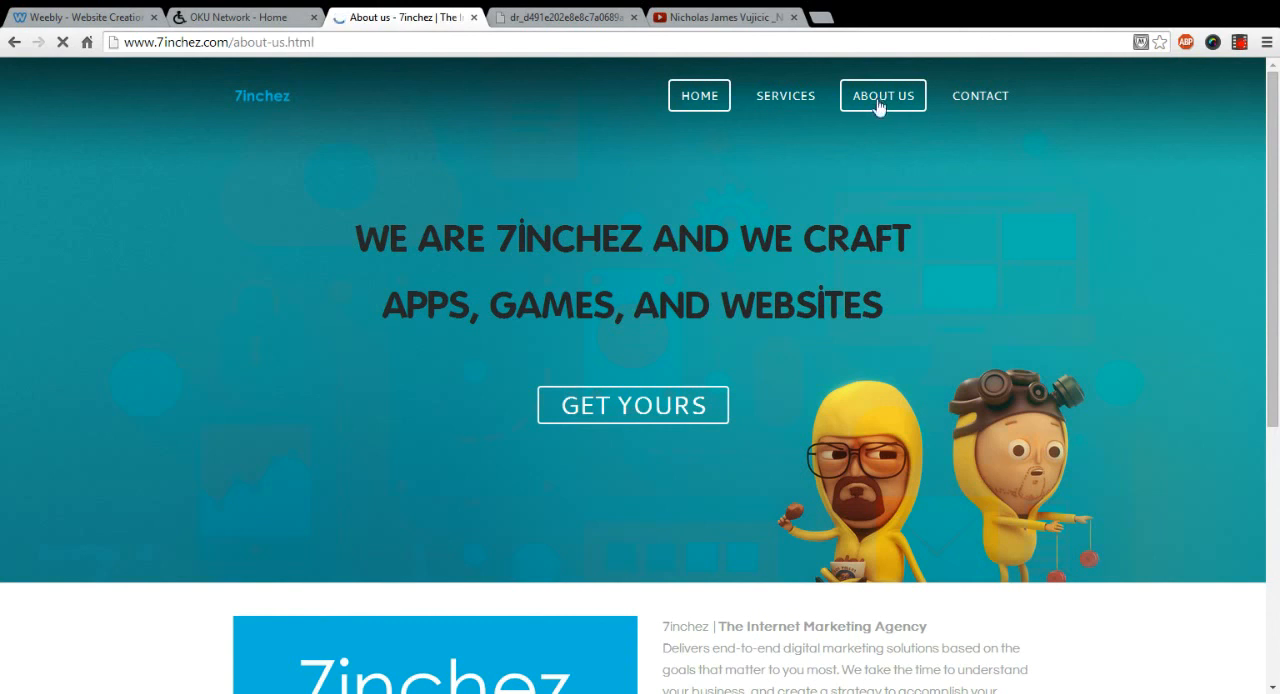
pyautogui.scroll(-1, 900, 255)
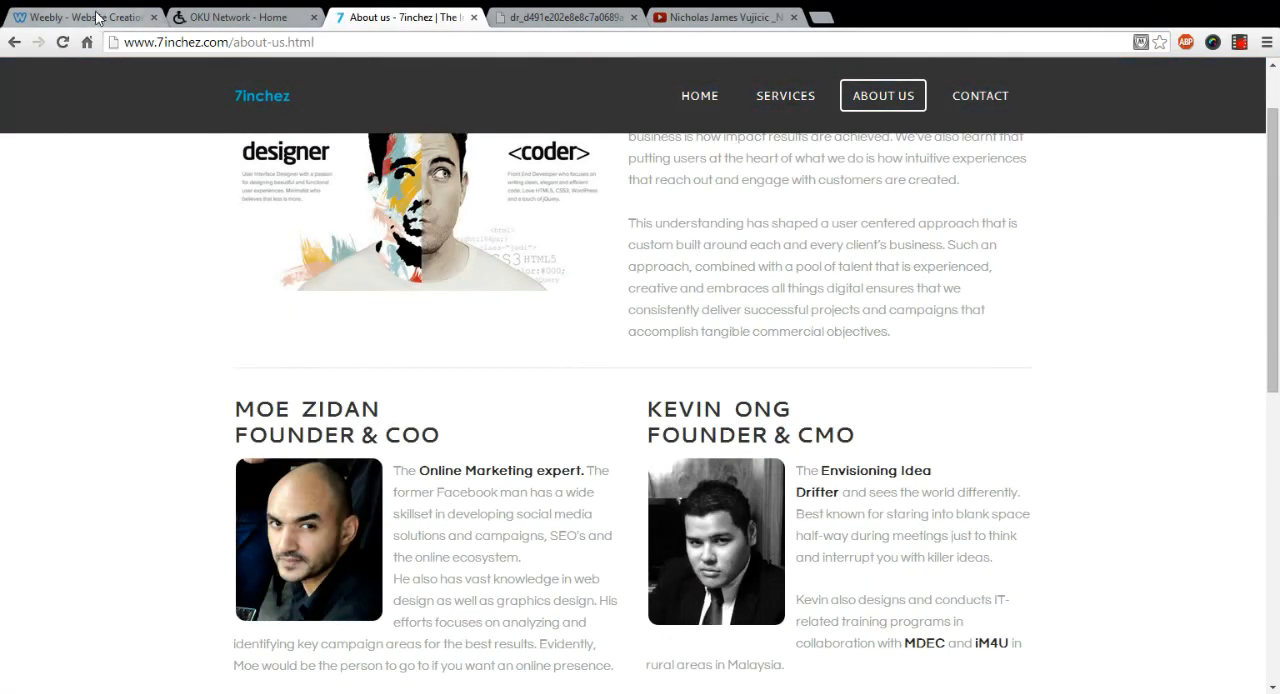
# Step: Return to the Weebly editor, show the basic content elements, and switch the site from mobile to desktop view
pyautogui.click(128, 20)
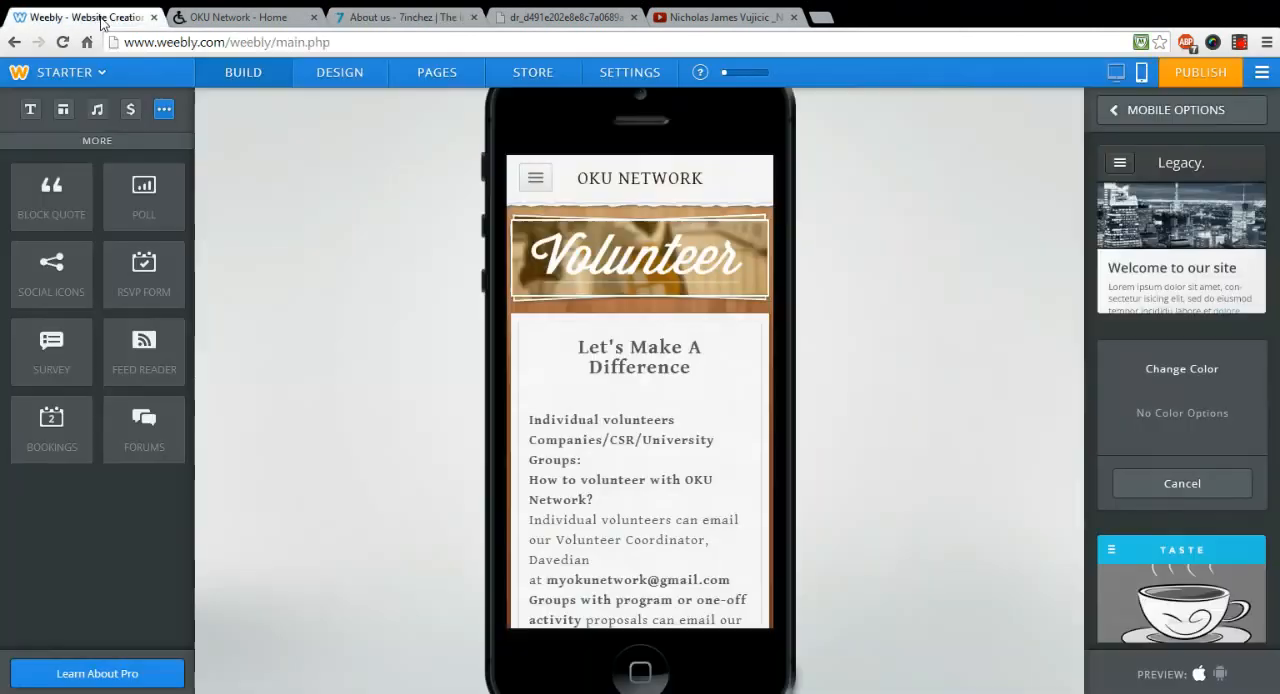
pyautogui.click(227, 80)
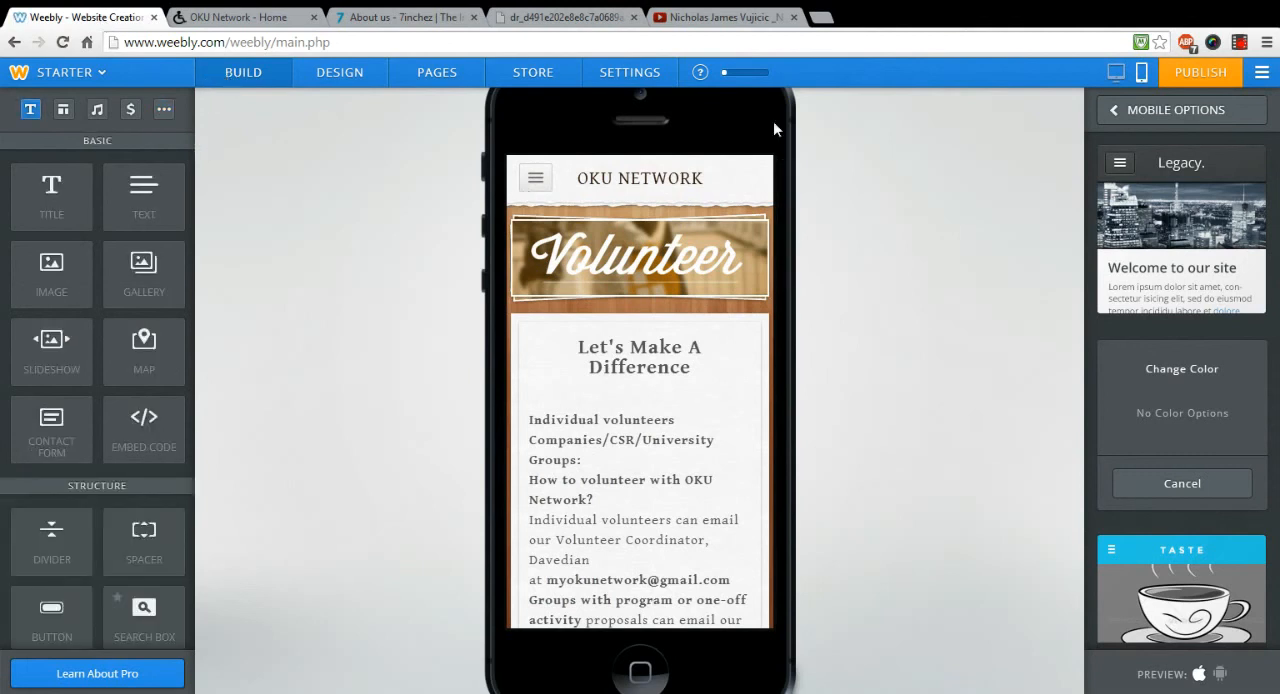
pyautogui.click(1118, 76)
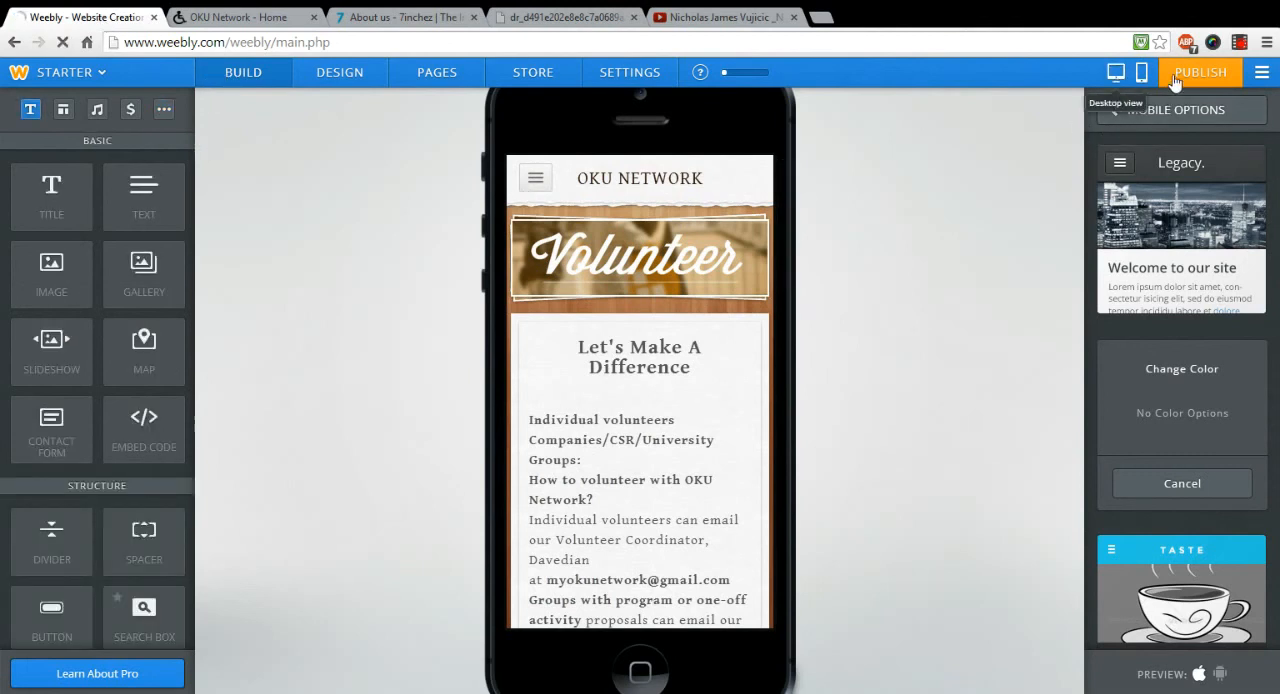